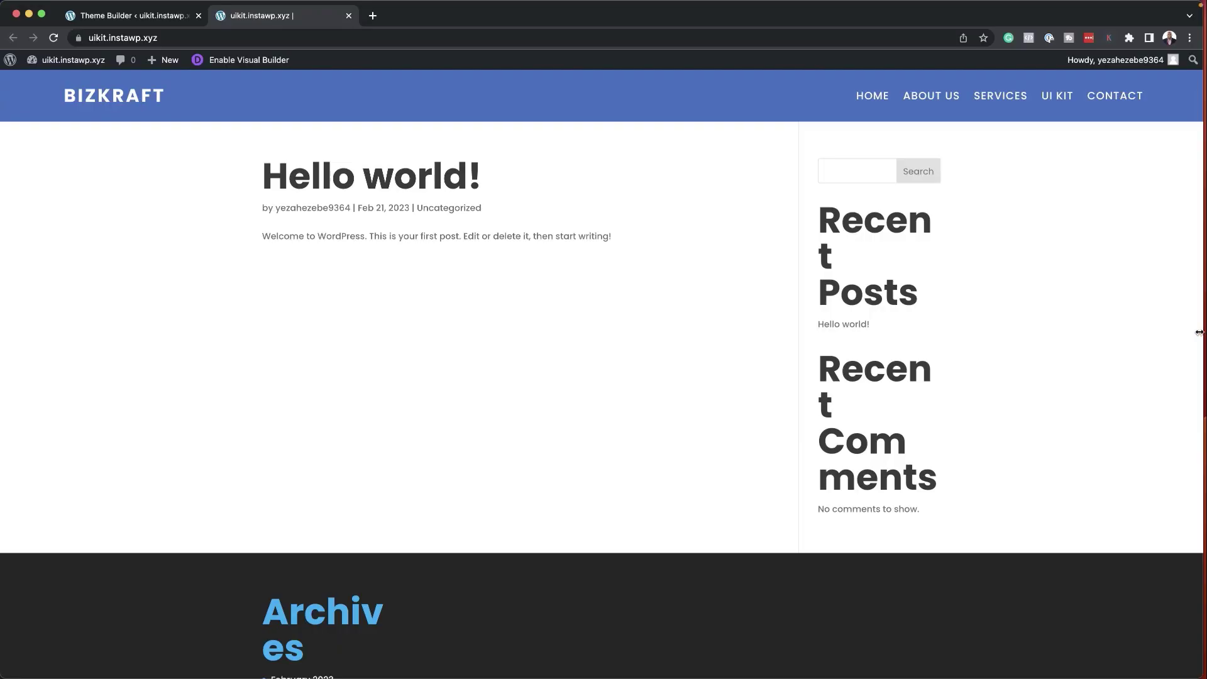
{"action": "mouse_move", "coordinate": [1199, 332]}
{"action": "left_mouse_down"}
{"action": "mouse_move", "coordinate": [821, 334]}
{"action": "mouse_move", "coordinate": [287, 308]}
{"action": "mouse_move", "coordinate": [431, 327]}
{"action": "mouse_move", "coordinate": [669, 317]}
{"action": "mouse_move", "coordinate": [998, 336]}
{"action": "mouse_move", "coordinate": [1199, 332]}
{"action": "mouse_move", "coordinate": [491, 303]}
{"action": "mouse_move", "coordinate": [129, 308]}
{"action": "mouse_move", "coordinate": [1203, 354]}
{"action": "left_mouse_up"}
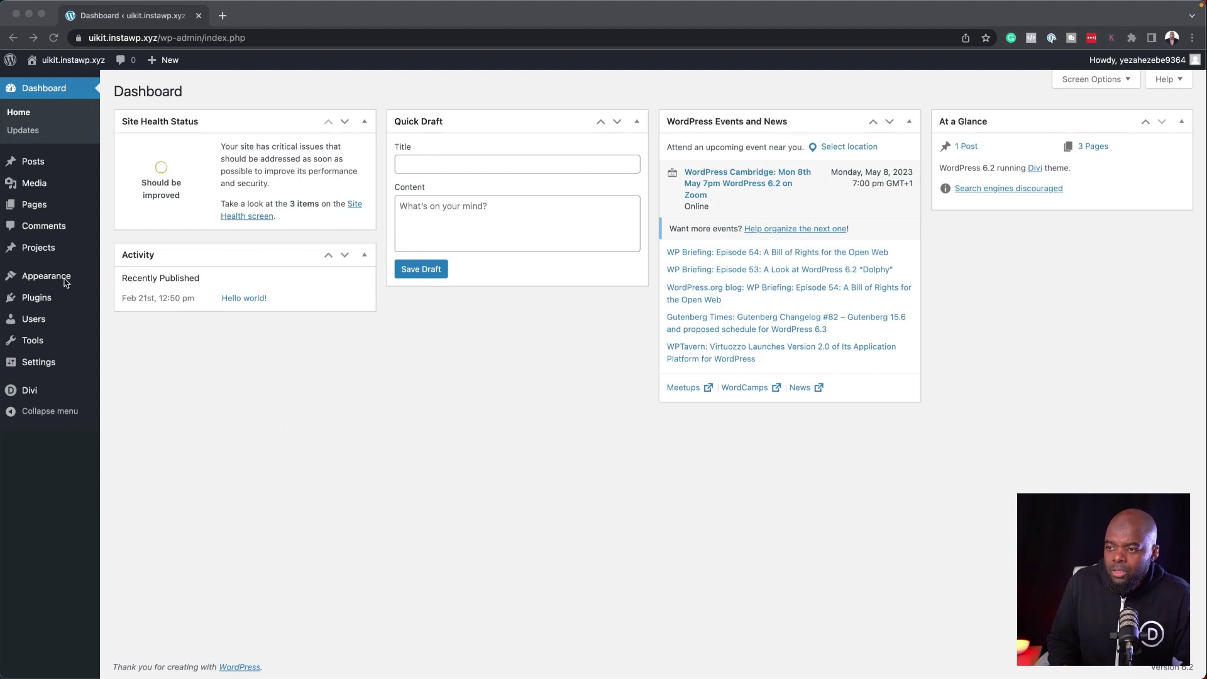
Open the WordPress navigation menu editor for the menu named Menu.
{"action": "mouse_move", "coordinate": [56, 281]}
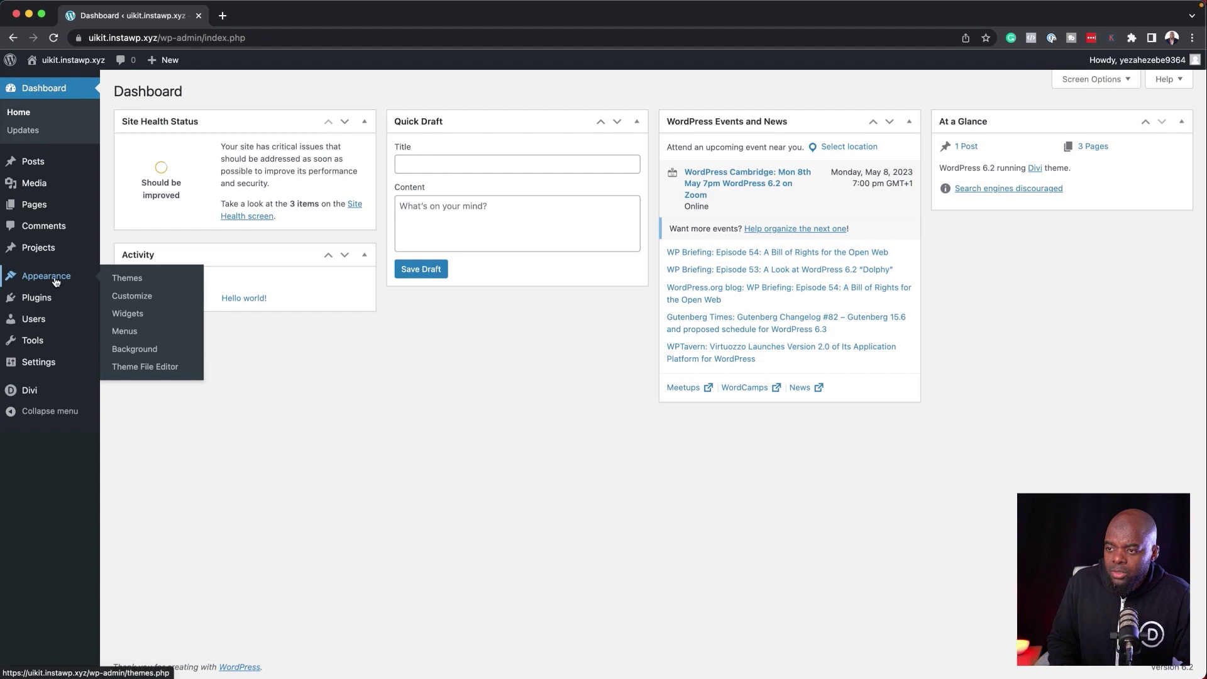
{"action": "left_click", "coordinate": [139, 334]}
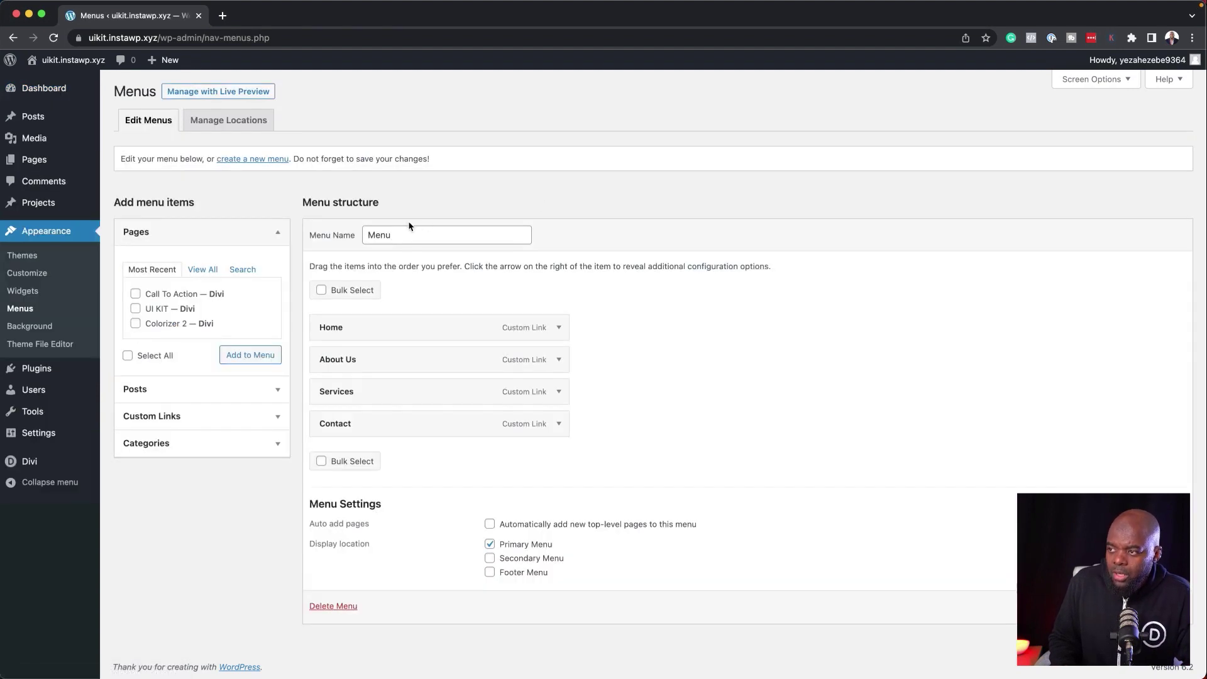
{"action": "left_click", "coordinate": [399, 235]}
{"action": "left_click_drag", "start_coordinate": [398, 236], "coordinate": [347, 237]}
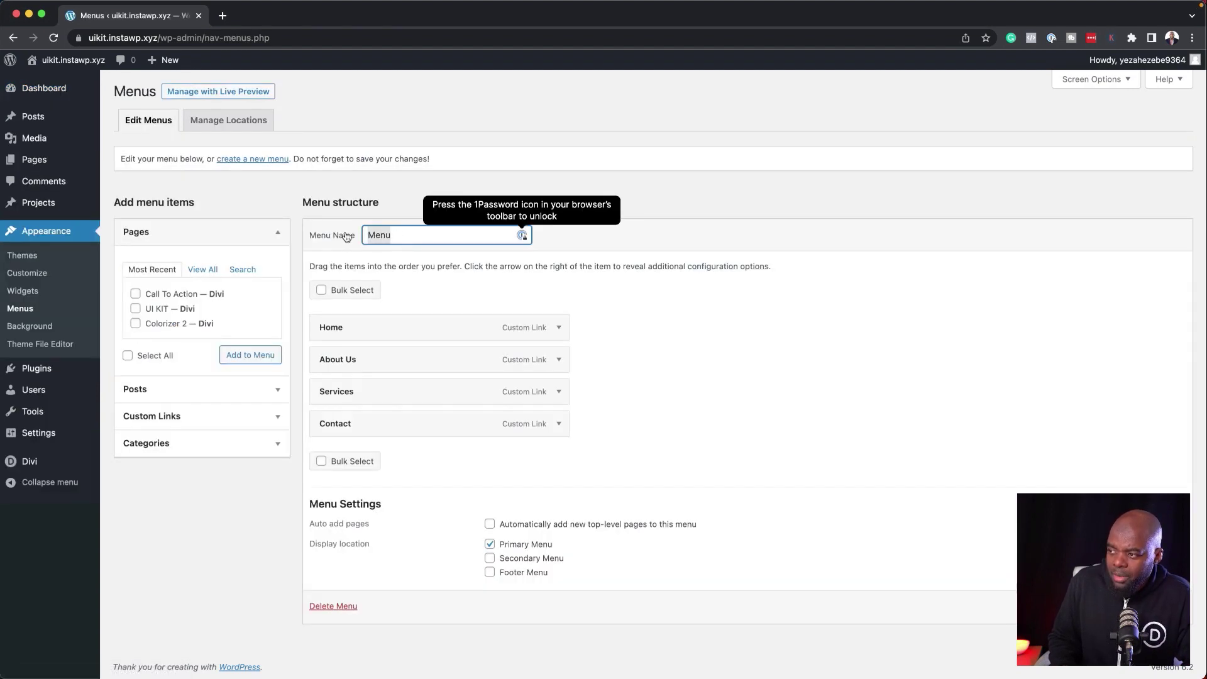
{"action": "left_click", "coordinate": [679, 328]}
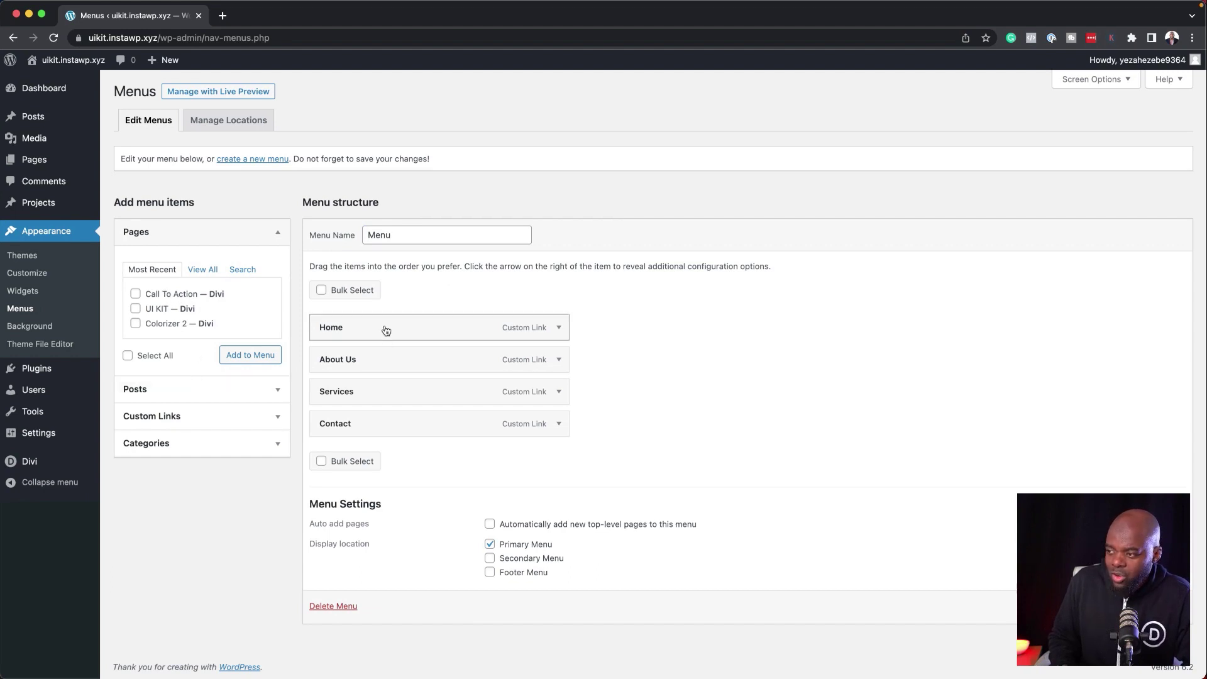
Add the UI KIT page to the menu, place it between Services and Contact, and save the menu.
{"action": "left_click", "coordinate": [134, 308]}
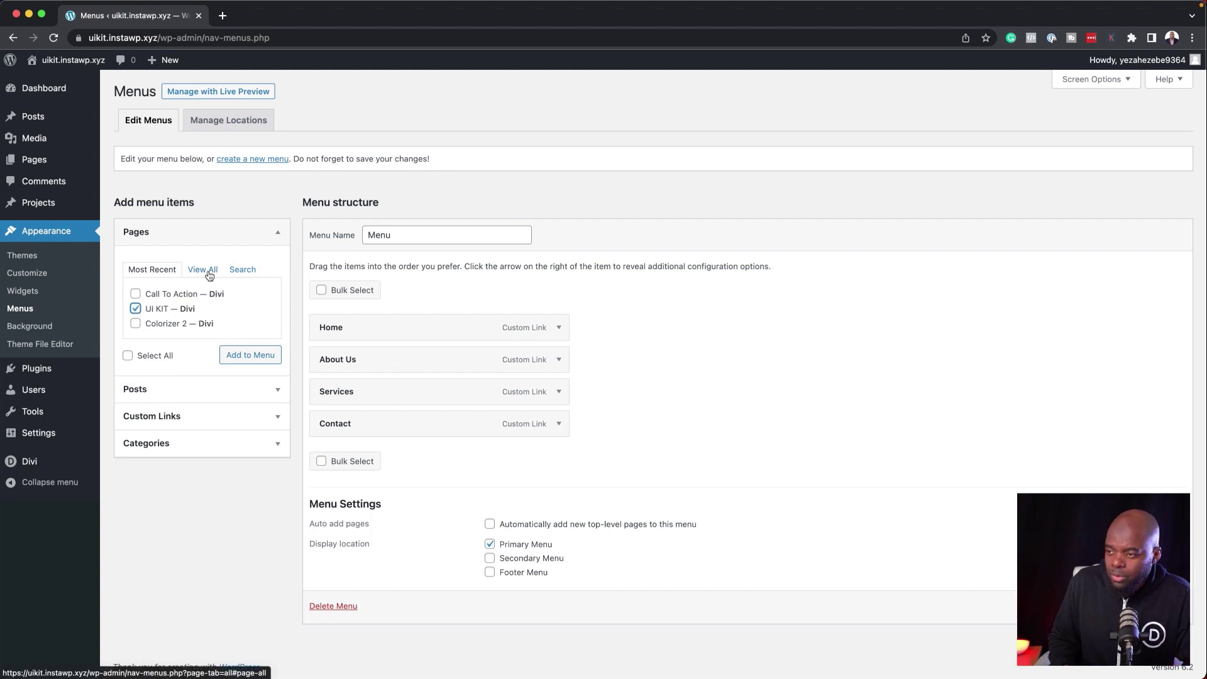
{"action": "left_click", "coordinate": [245, 357]}
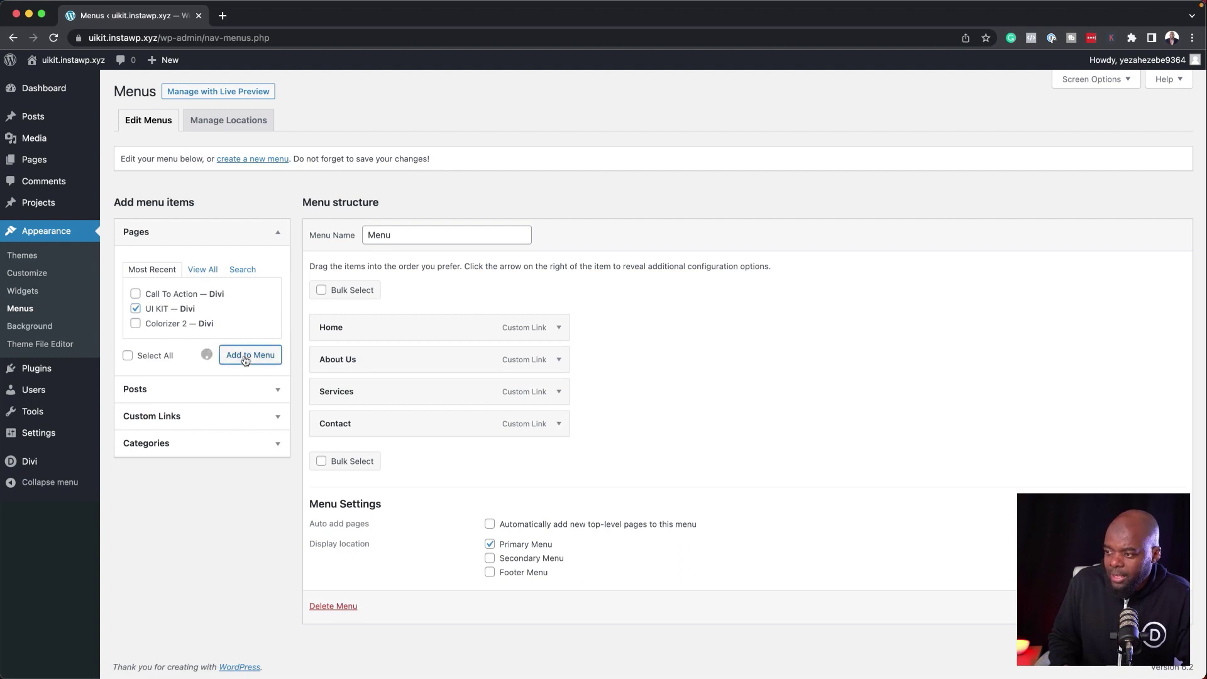
{"action": "left_click_drag", "start_coordinate": [403, 461], "coordinate": [403, 429]}
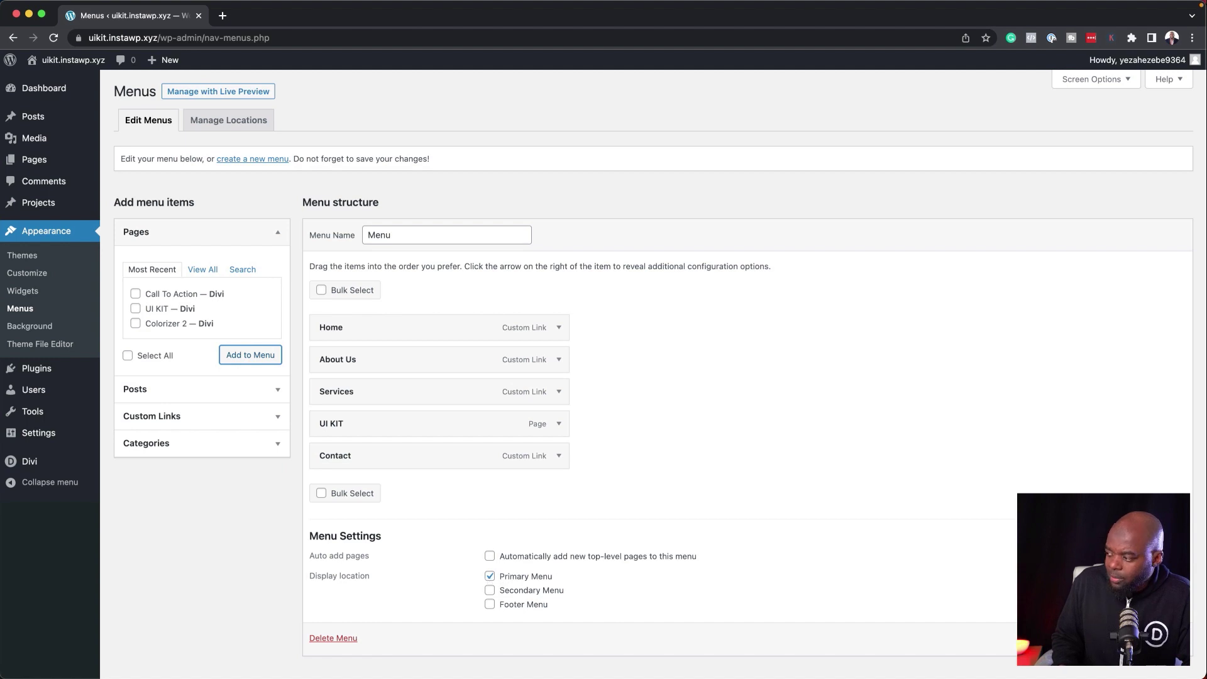
{"action": "scroll", "coordinate": [659, 361], "scroll_direction": "down", "scroll_amount": 1}
{"action": "left_click", "coordinate": [1163, 623]}
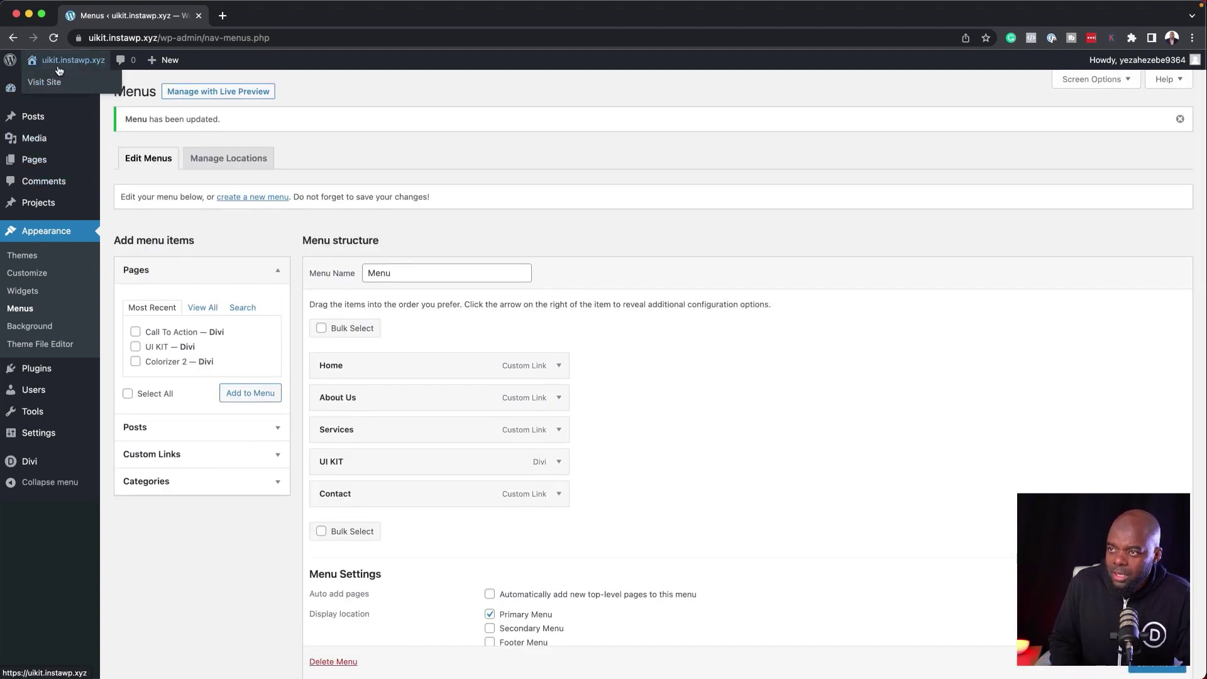
View the live site in a new tab to check its header menu, then return to the menu editor.
{"action": "left_click", "coordinate": [49, 82], "text": "super"}
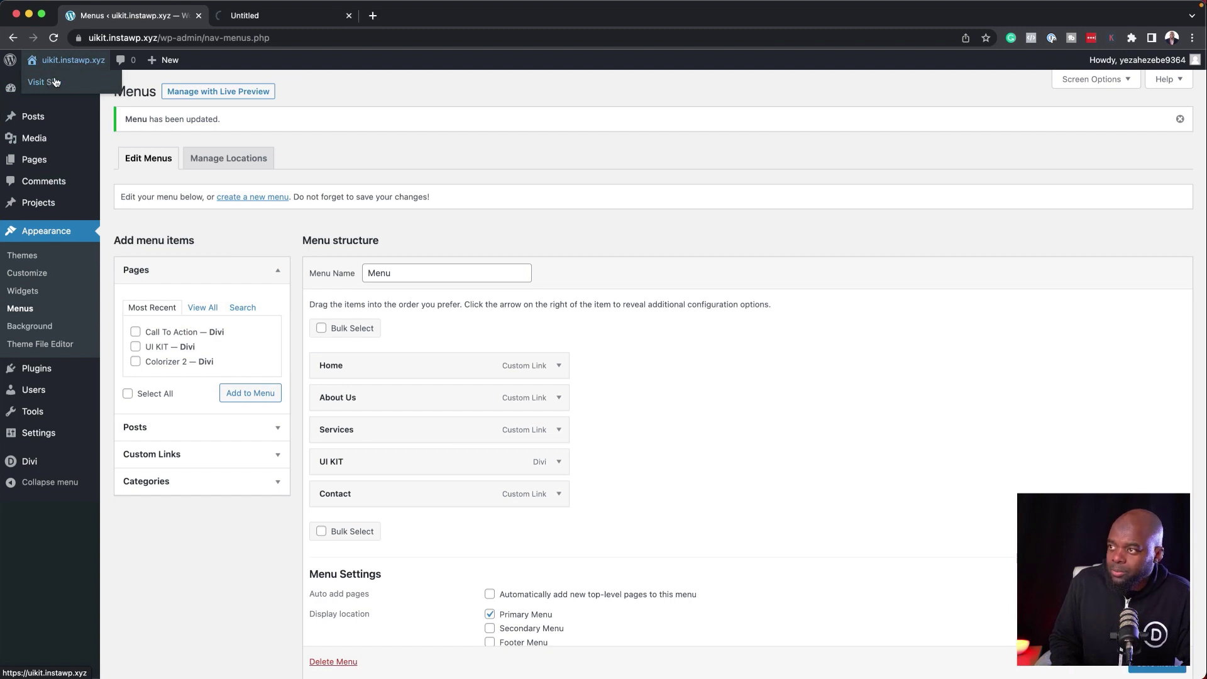
{"action": "left_click", "coordinate": [307, 21]}
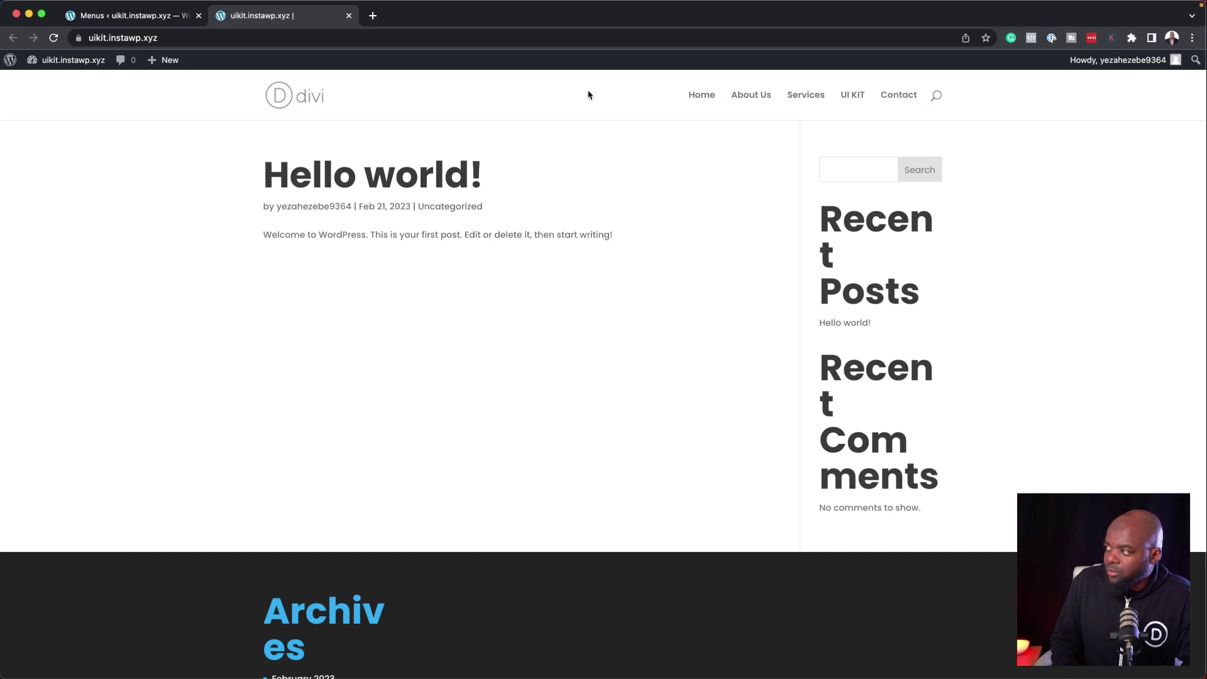
{"action": "left_click", "coordinate": [156, 16]}
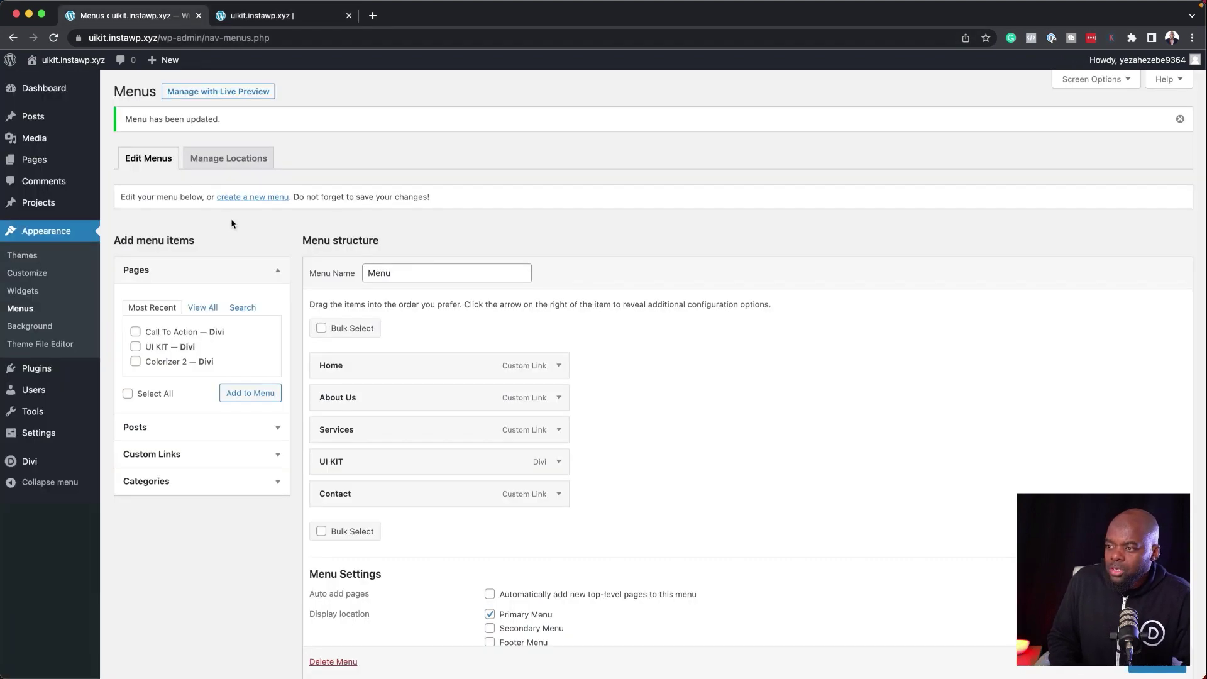
Open the Divi Theme Builder and start building a global header for the Default Website Template.
{"action": "mouse_move", "coordinate": [36, 465]}
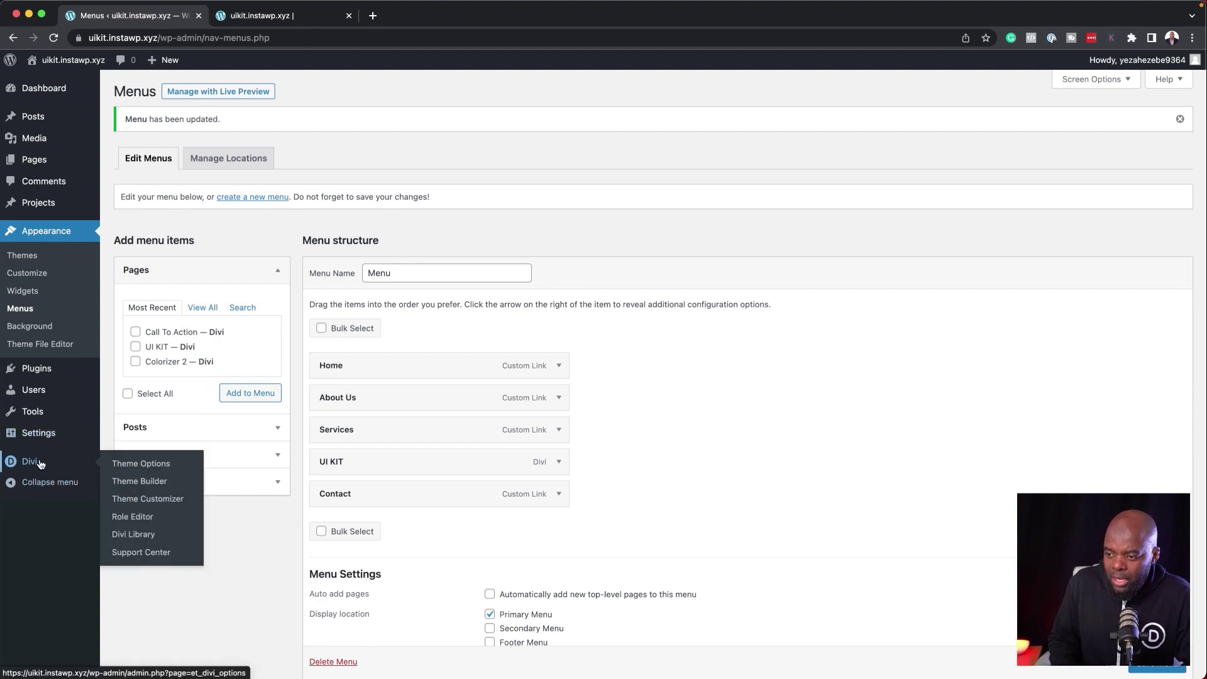
{"action": "left_click", "coordinate": [134, 484]}
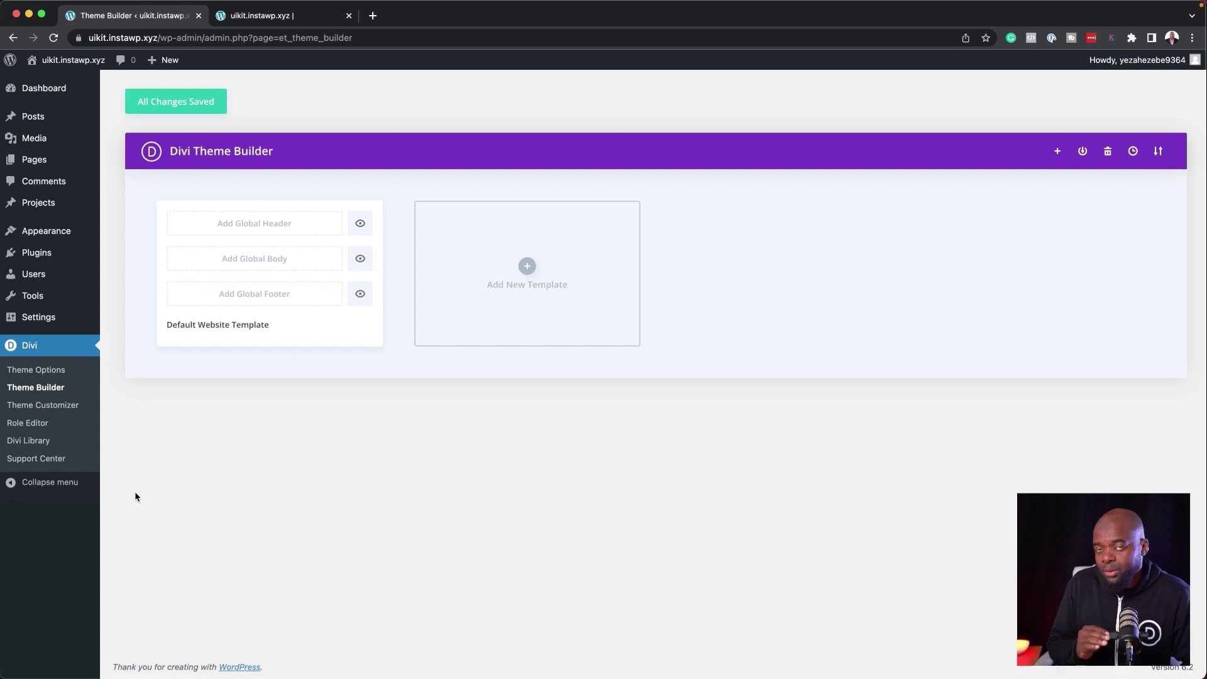
{"action": "left_click", "coordinate": [277, 227]}
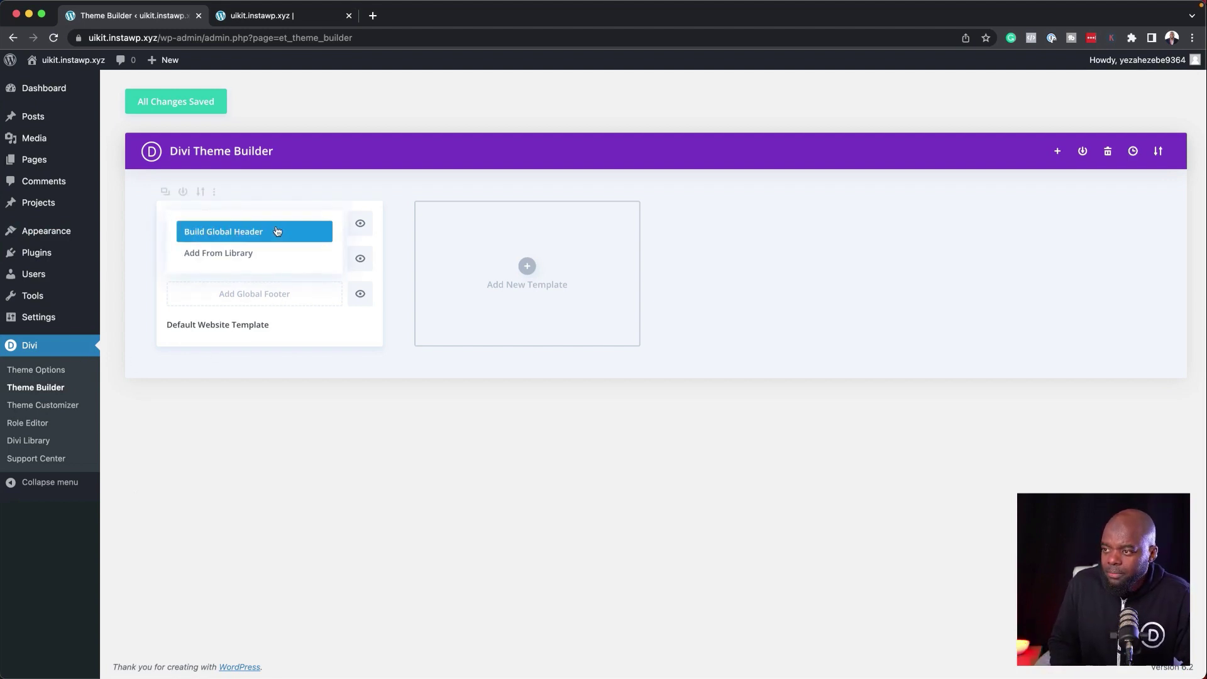
{"action": "left_click", "coordinate": [274, 230]}
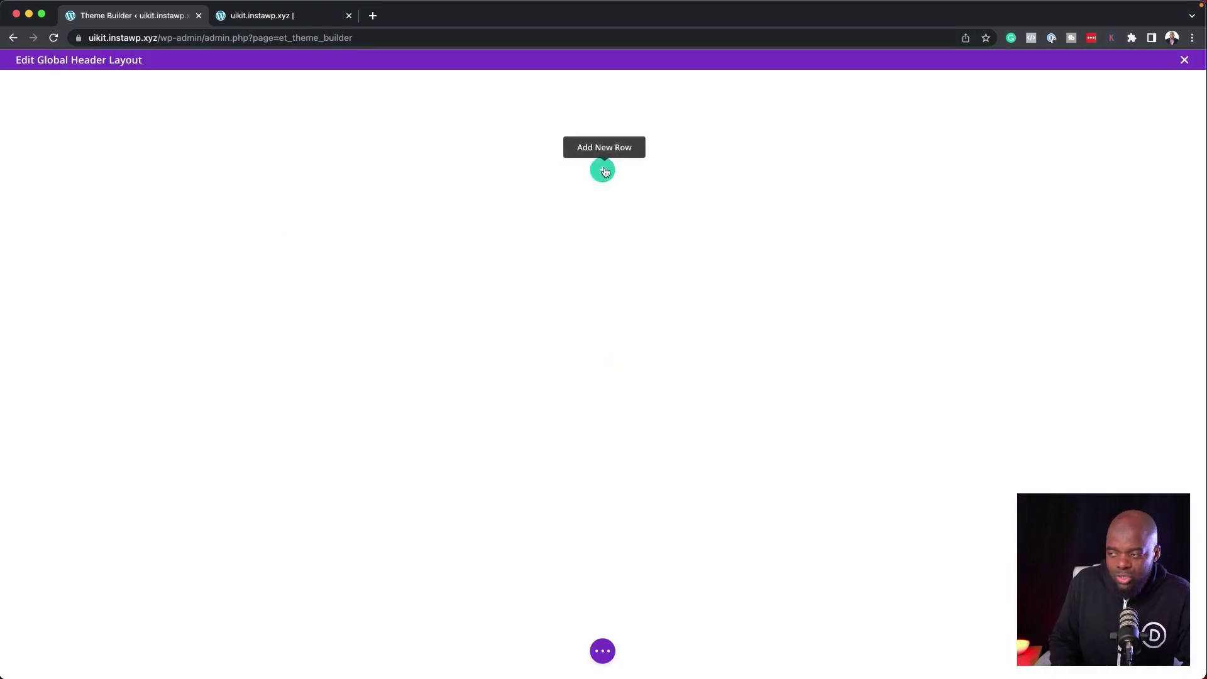
Insert a single-column row in the header section and add an Image module to it.
{"action": "left_click", "coordinate": [604, 171]}
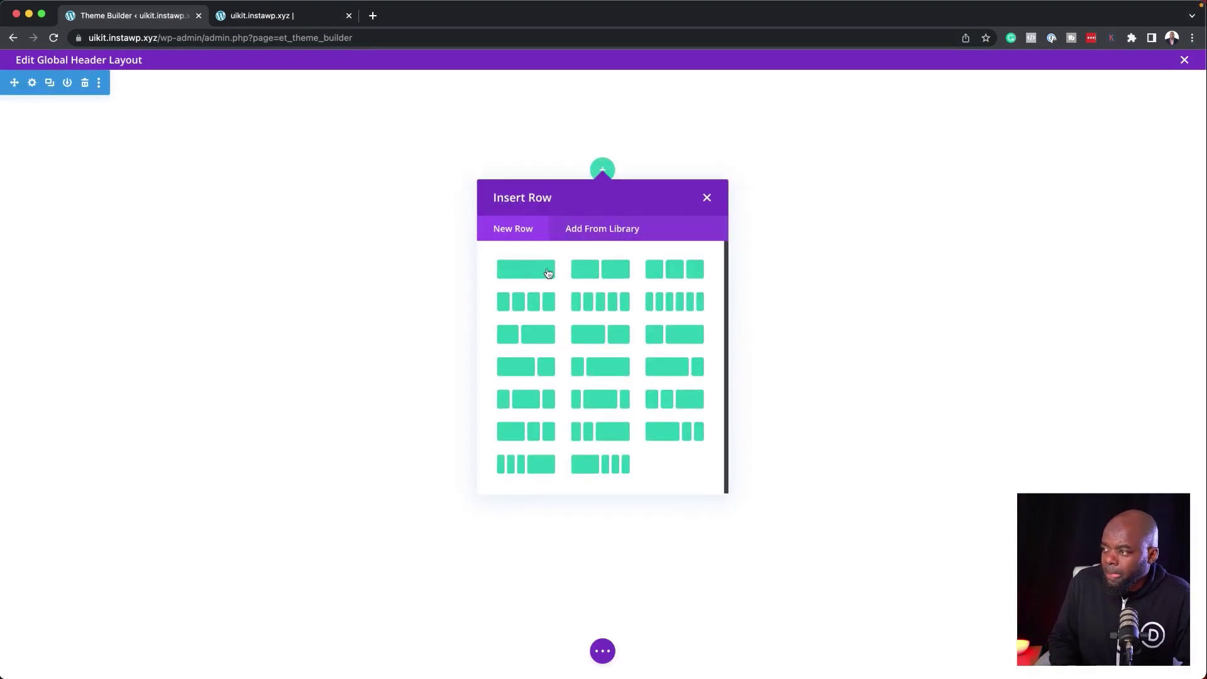
{"action": "left_click", "coordinate": [534, 272]}
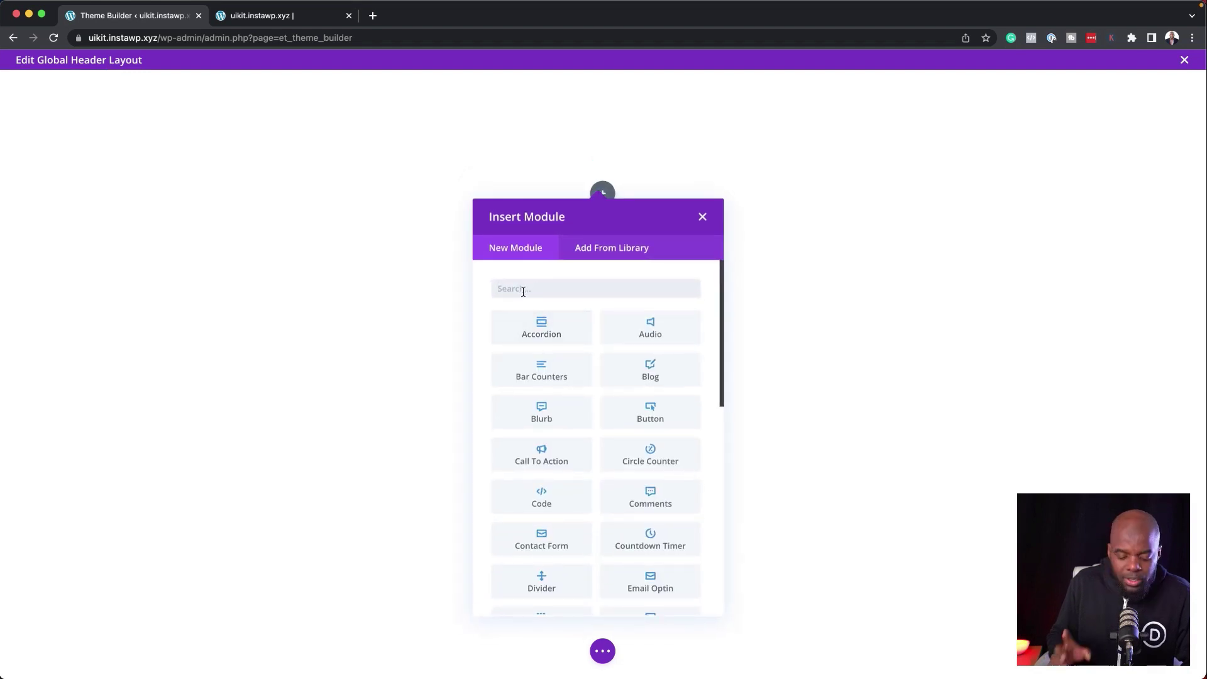
{"action": "type", "text": "image"}
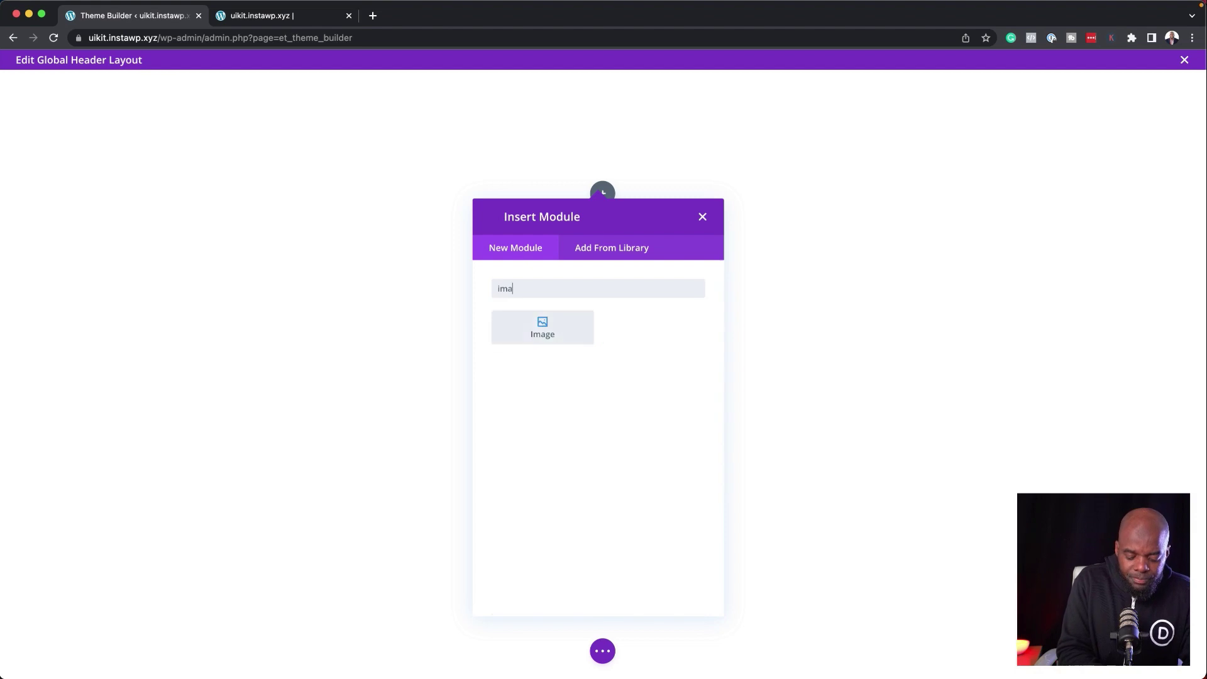
{"action": "left_click", "coordinate": [550, 335]}
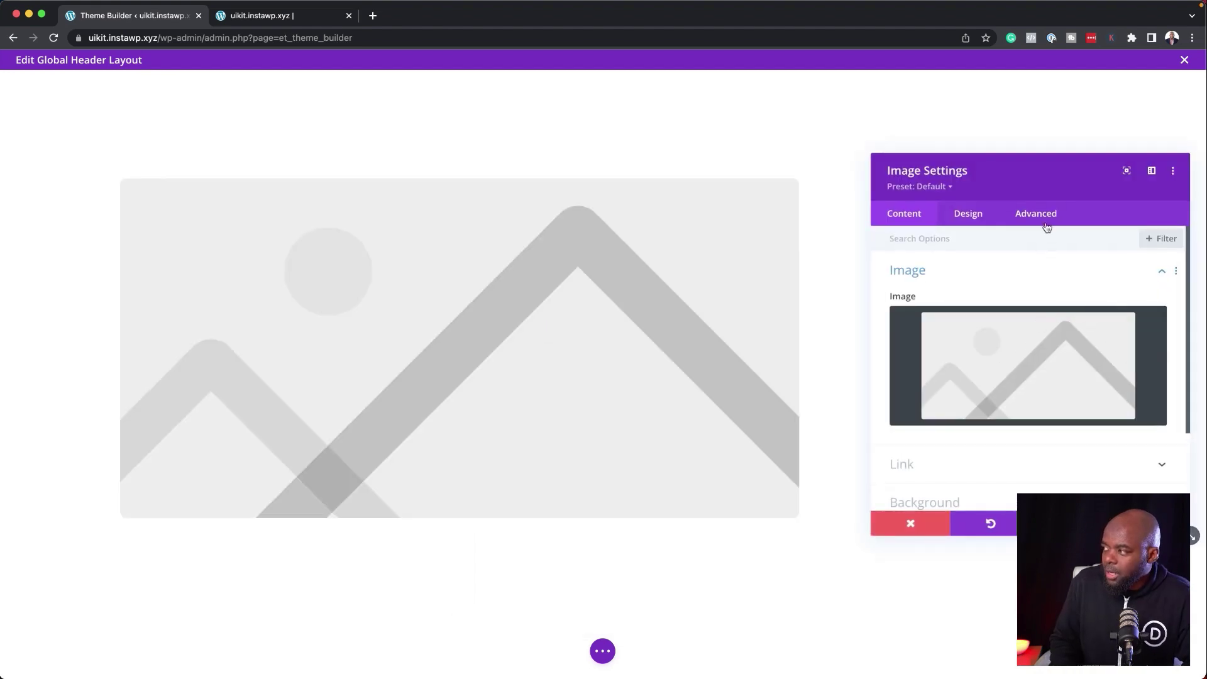
Dock the image settings beside the page, replace the placeholder image with the dynamic Site Logo, and save the module.
{"action": "left_click_drag", "start_coordinate": [1028, 174], "coordinate": [571, 146]}
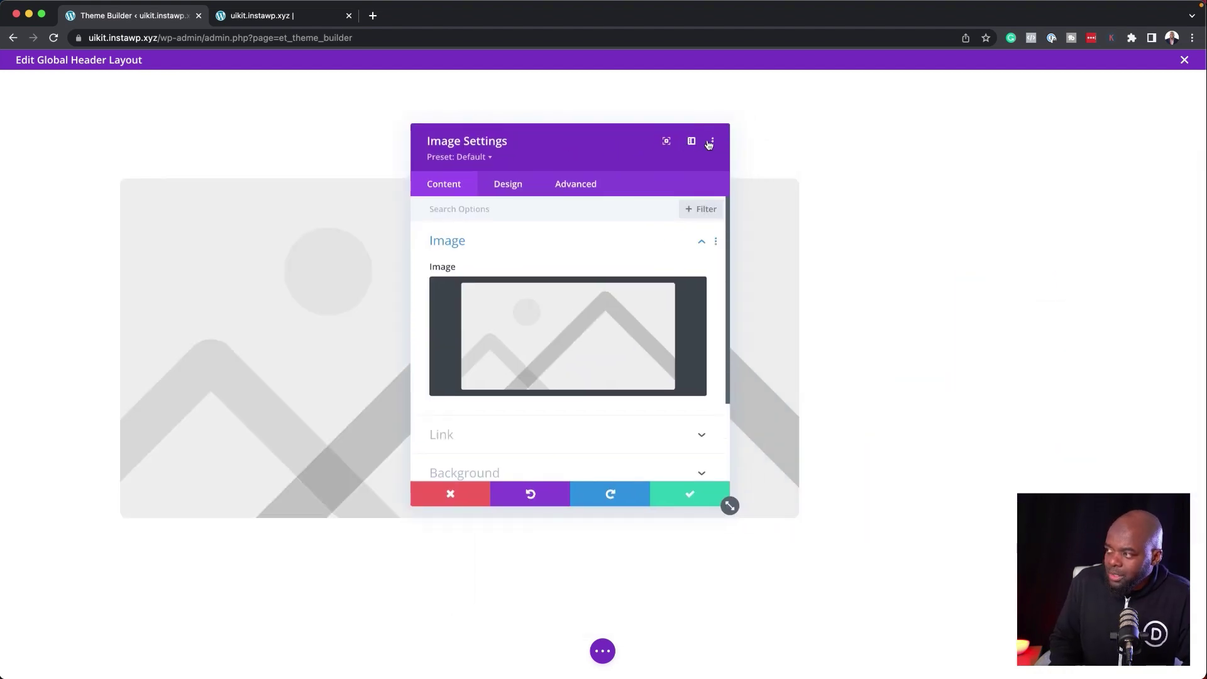
{"action": "left_click", "coordinate": [690, 144]}
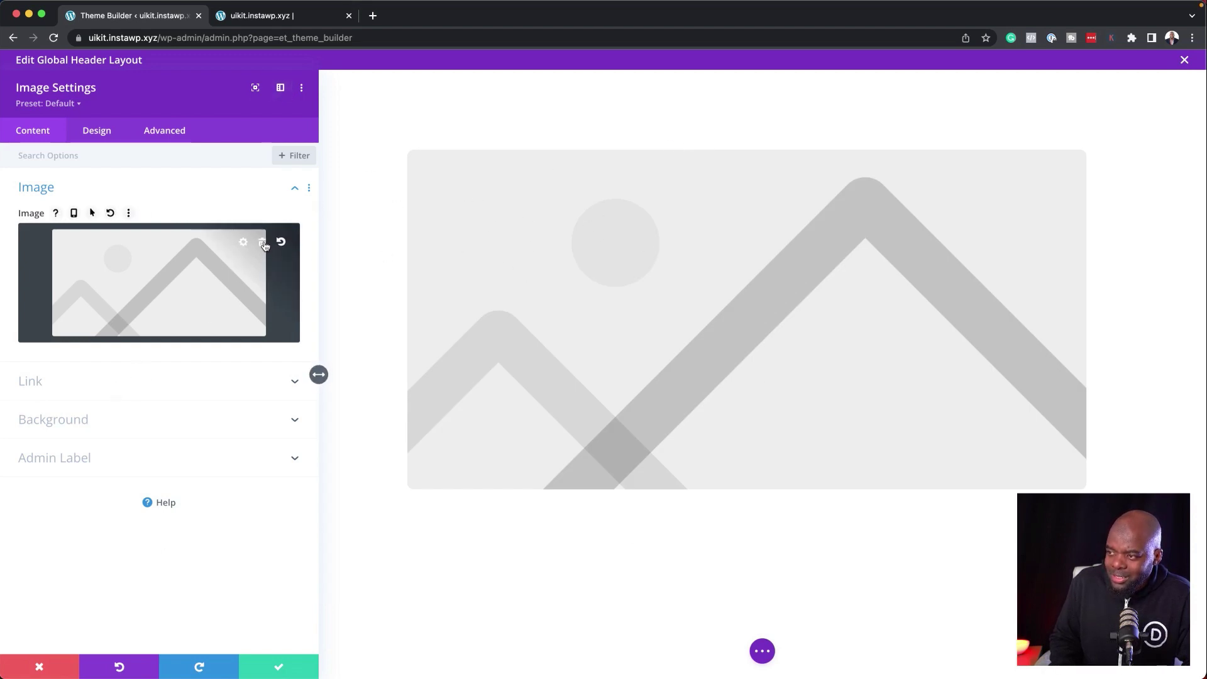
{"action": "left_click", "coordinate": [263, 243]}
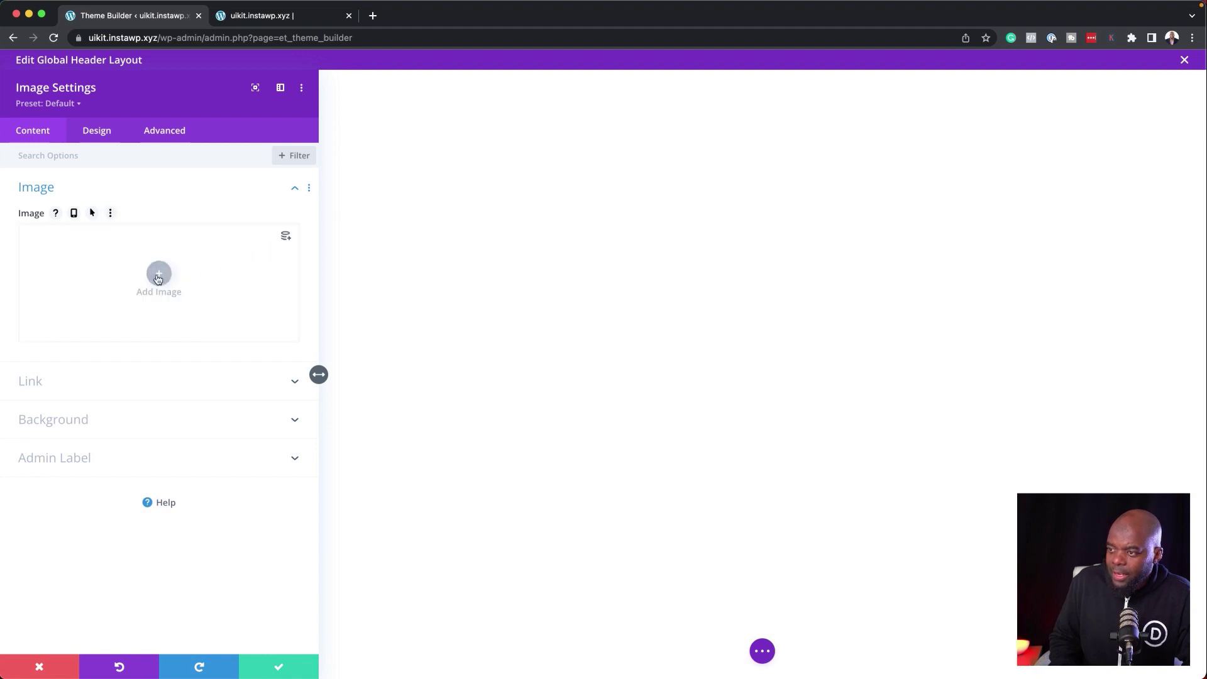
{"action": "left_click", "coordinate": [287, 239]}
{"action": "left_click", "coordinate": [105, 288]}
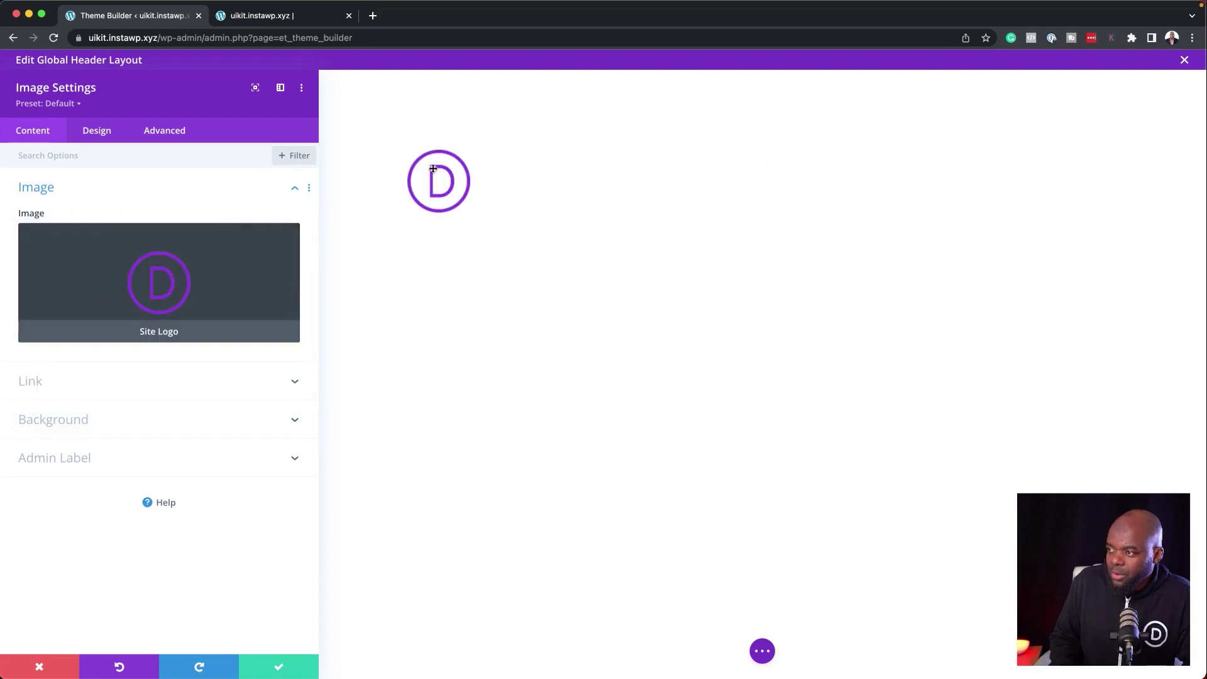
{"action": "left_click", "coordinate": [284, 666]}
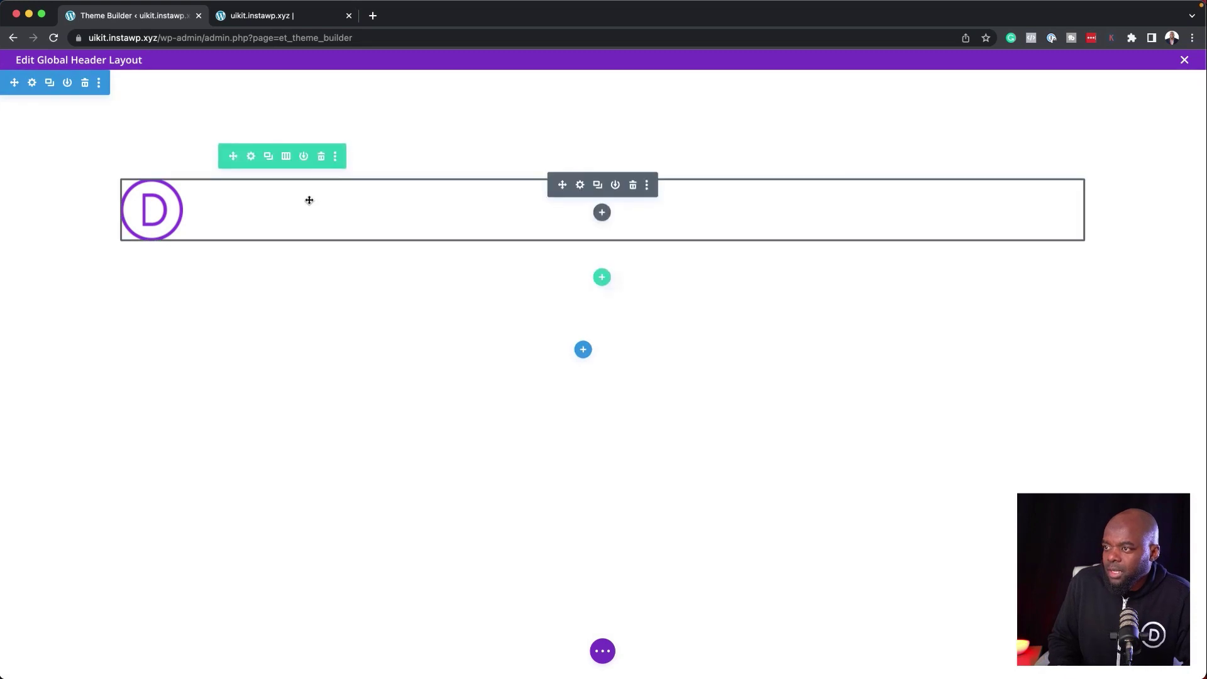
Add a Menu module below the logo, keep Menu as its source menu, and save the module.
{"action": "left_click", "coordinate": [602, 214]}
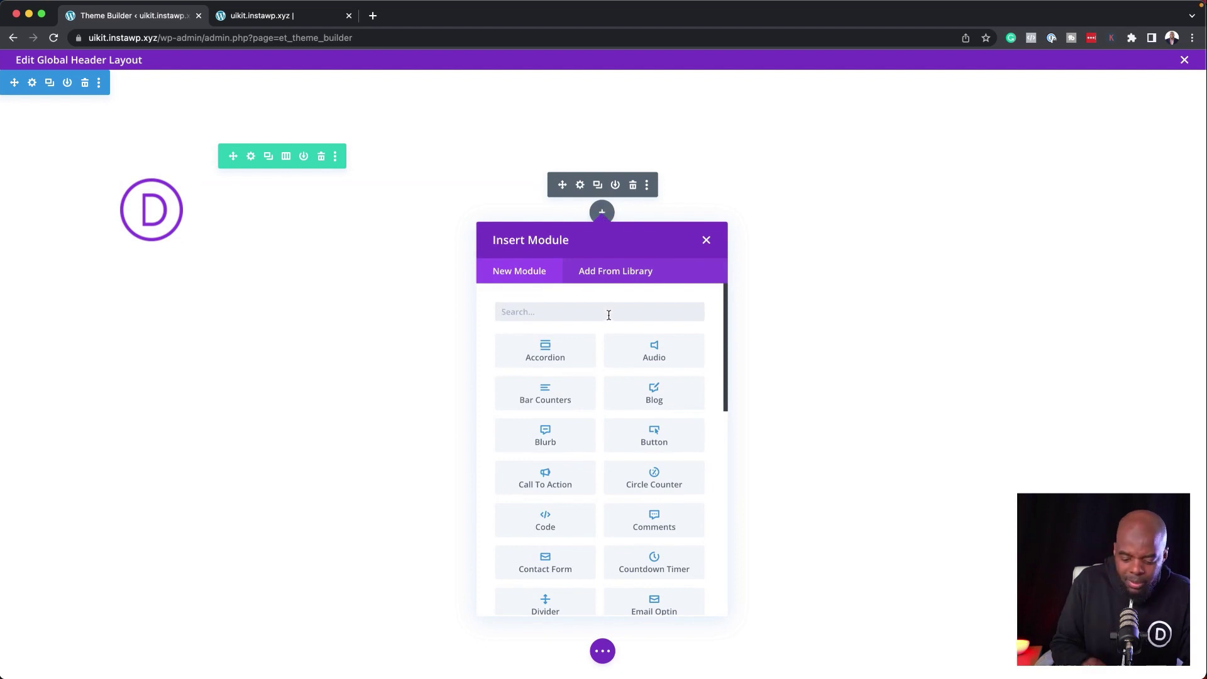
{"action": "type", "text": "menu"}
{"action": "left_click", "coordinate": [571, 347]}
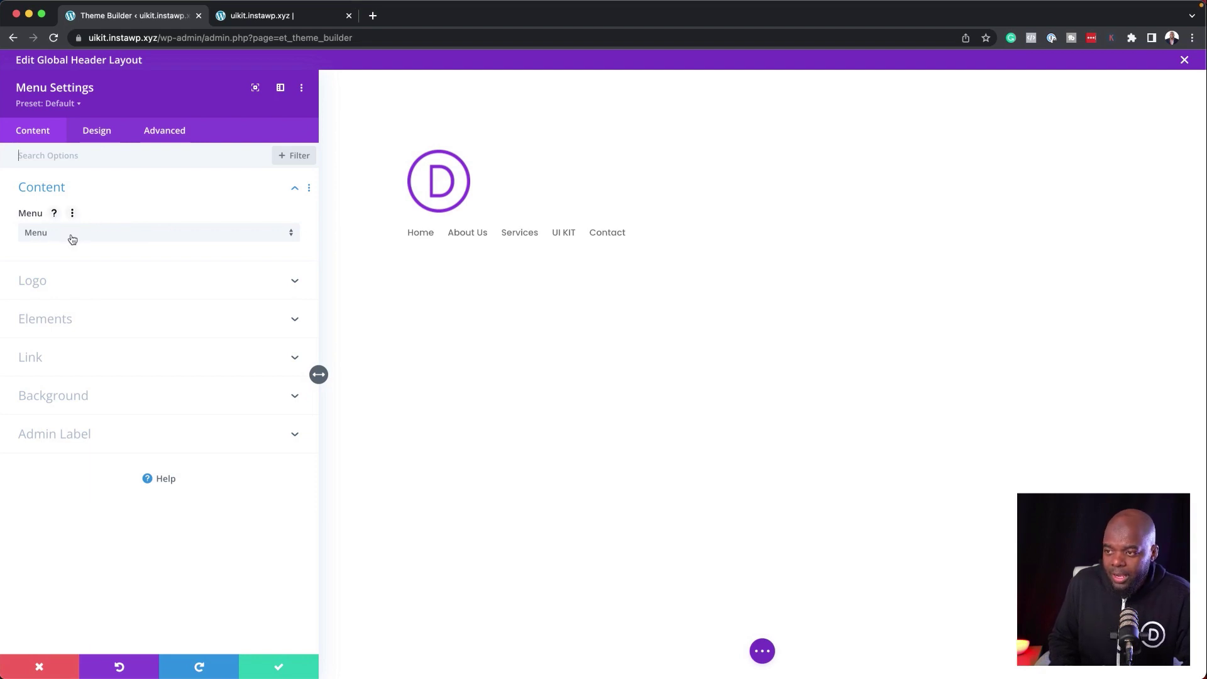
{"action": "left_click", "coordinate": [73, 238]}
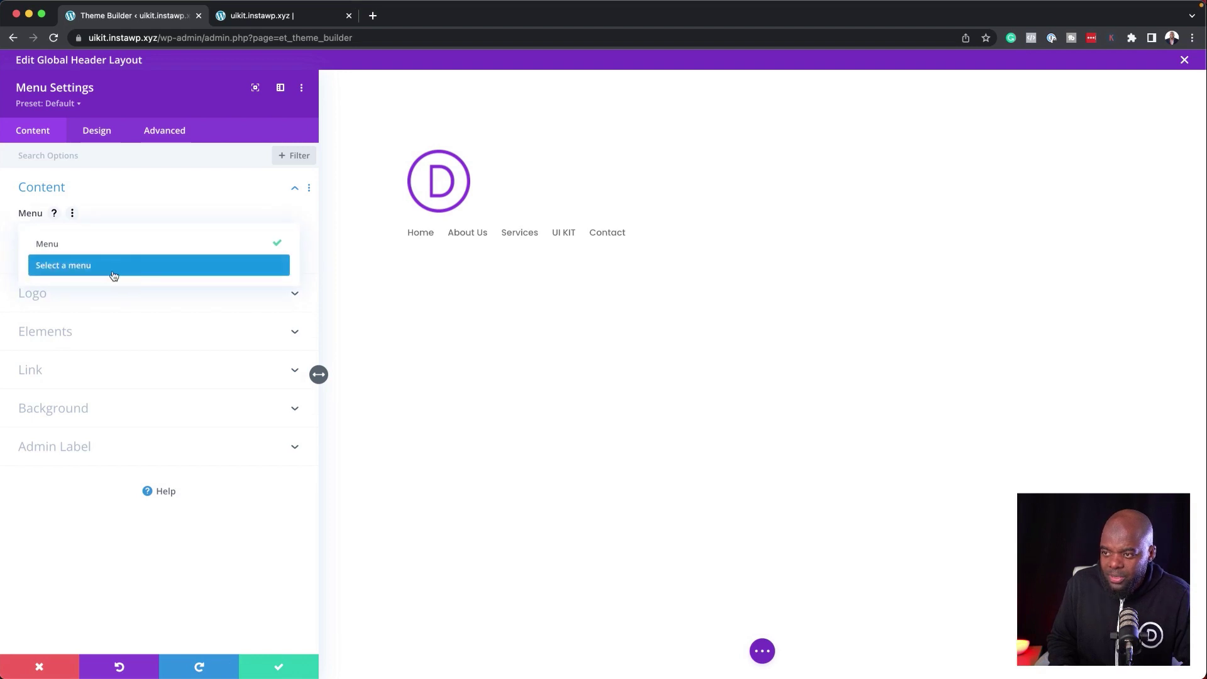
{"action": "left_click", "coordinate": [53, 251]}
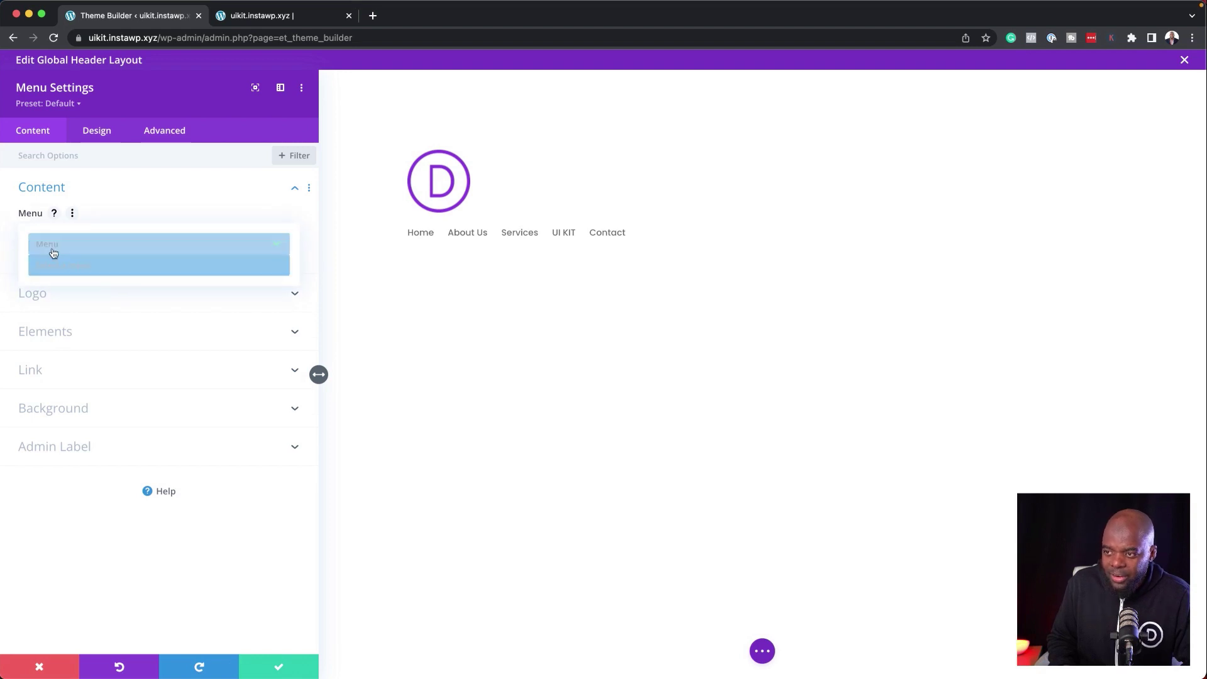
{"action": "left_click", "coordinate": [151, 208]}
{"action": "left_click", "coordinate": [152, 208]}
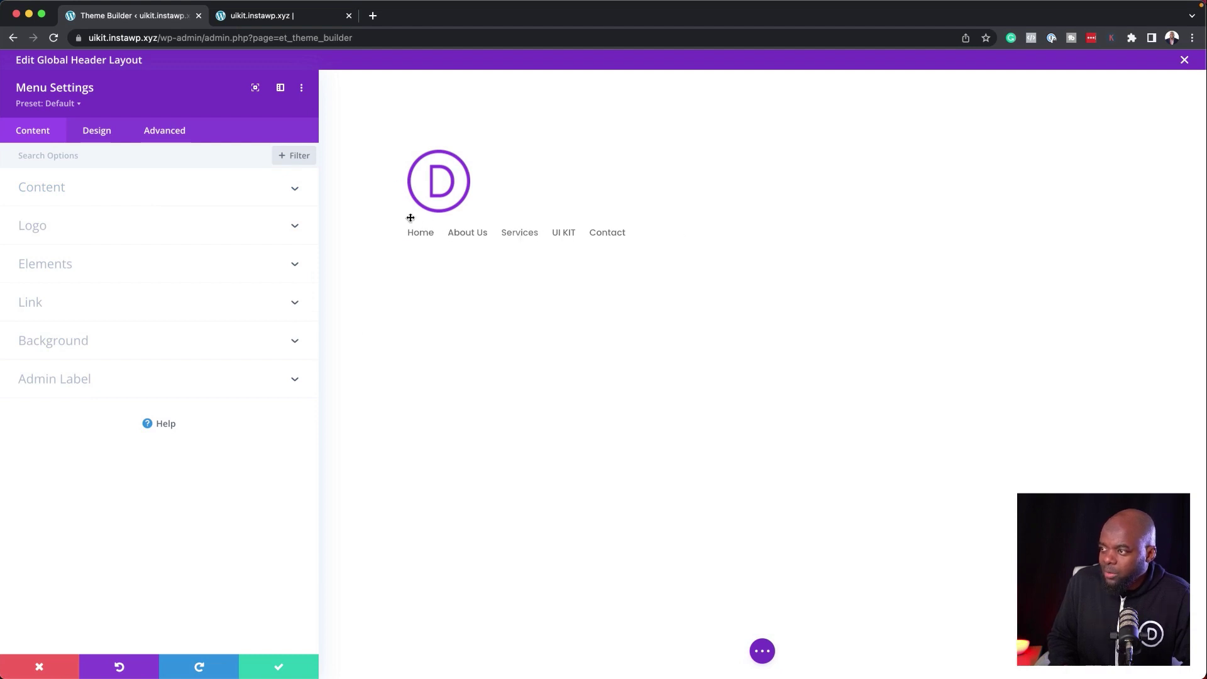
{"action": "left_click", "coordinate": [278, 668]}
Set the header section's background to the saved light grey colour after trying the saved blue.
{"action": "mouse_move", "coordinate": [40, 99]}
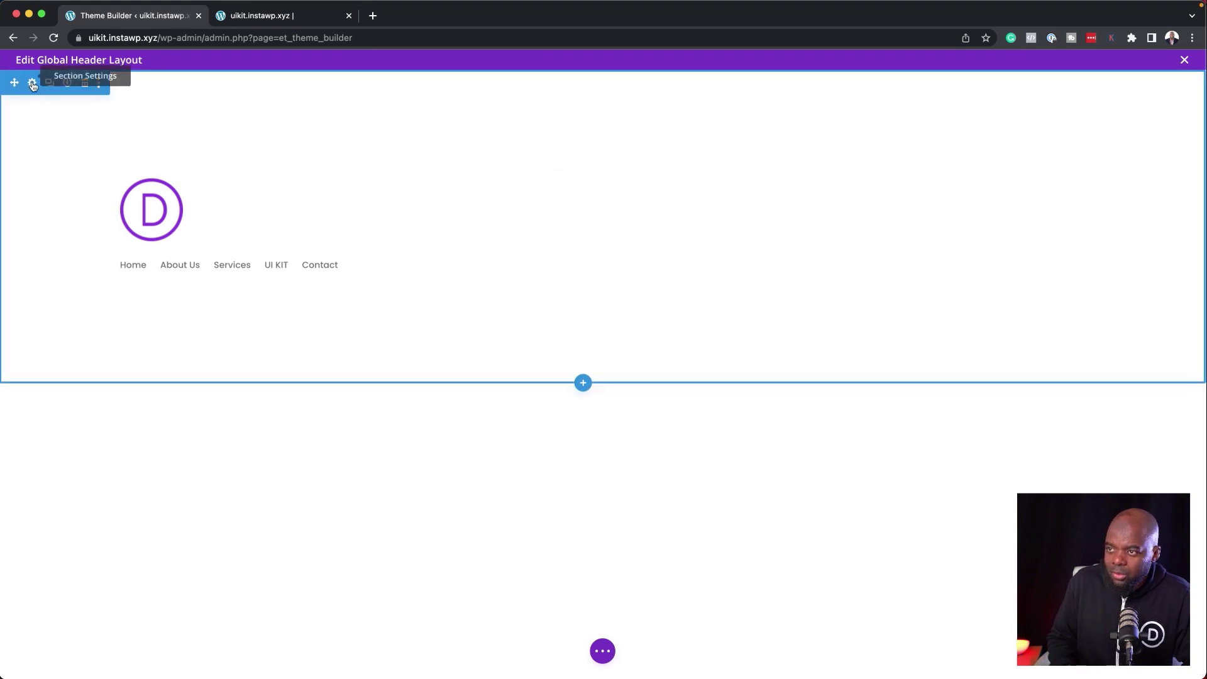
{"action": "left_click", "coordinate": [32, 83]}
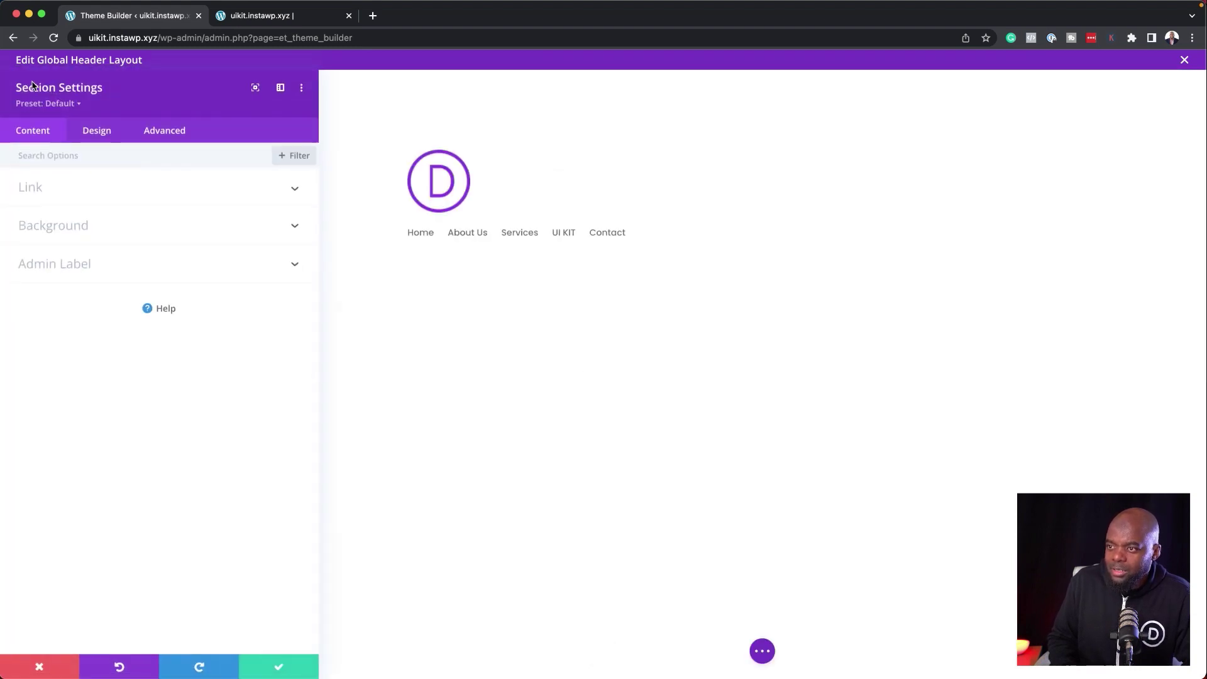
{"action": "left_click", "coordinate": [89, 226]}
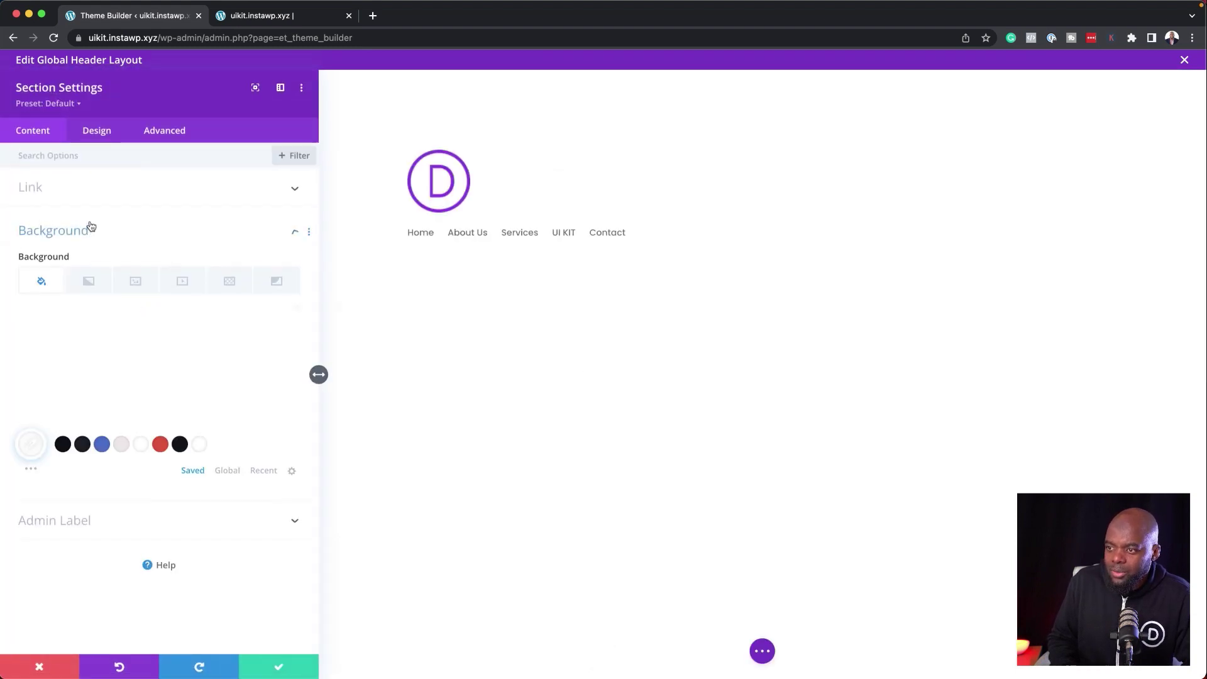
{"action": "left_click", "coordinate": [102, 447]}
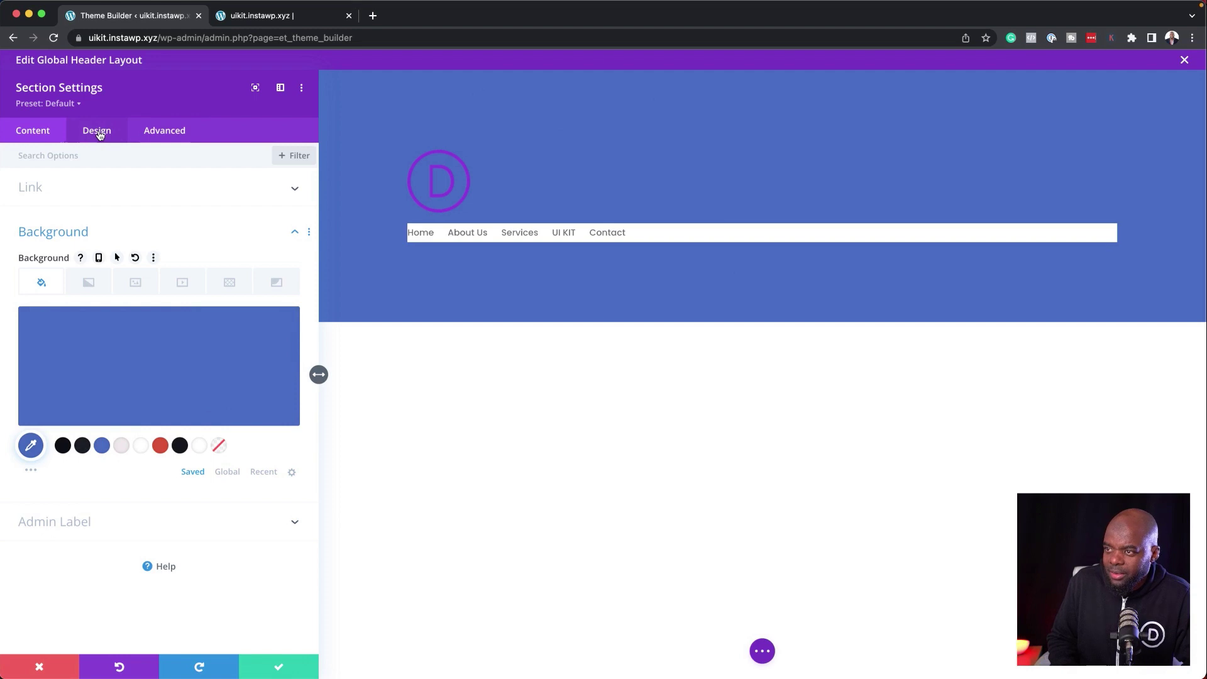
{"action": "left_click", "coordinate": [121, 445]}
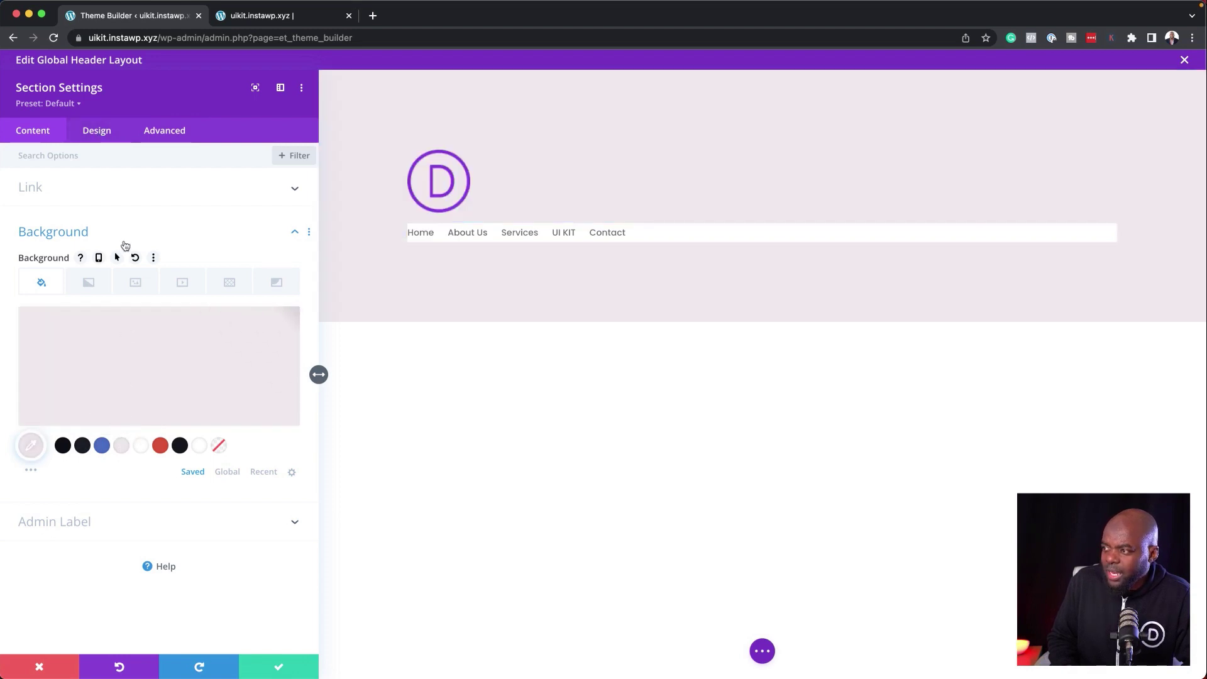
Set the header section's linked top and bottom padding to 2% and save the section.
{"action": "left_click", "coordinate": [108, 135]}
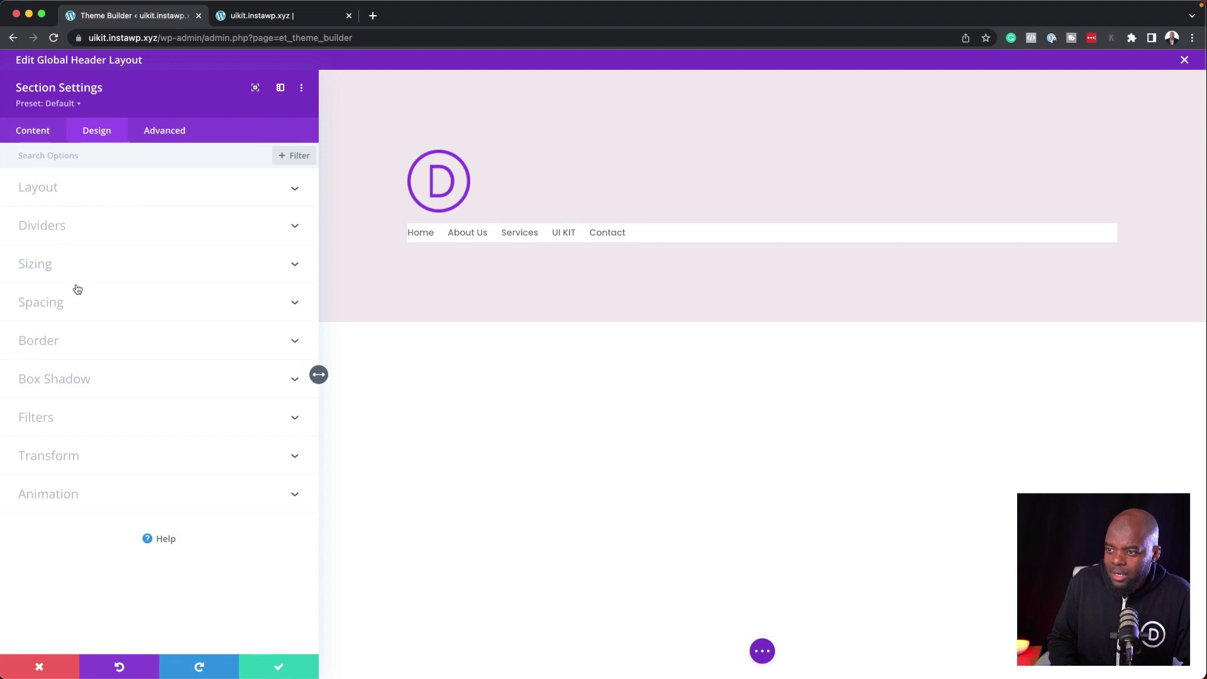
{"action": "left_click", "coordinate": [60, 298]}
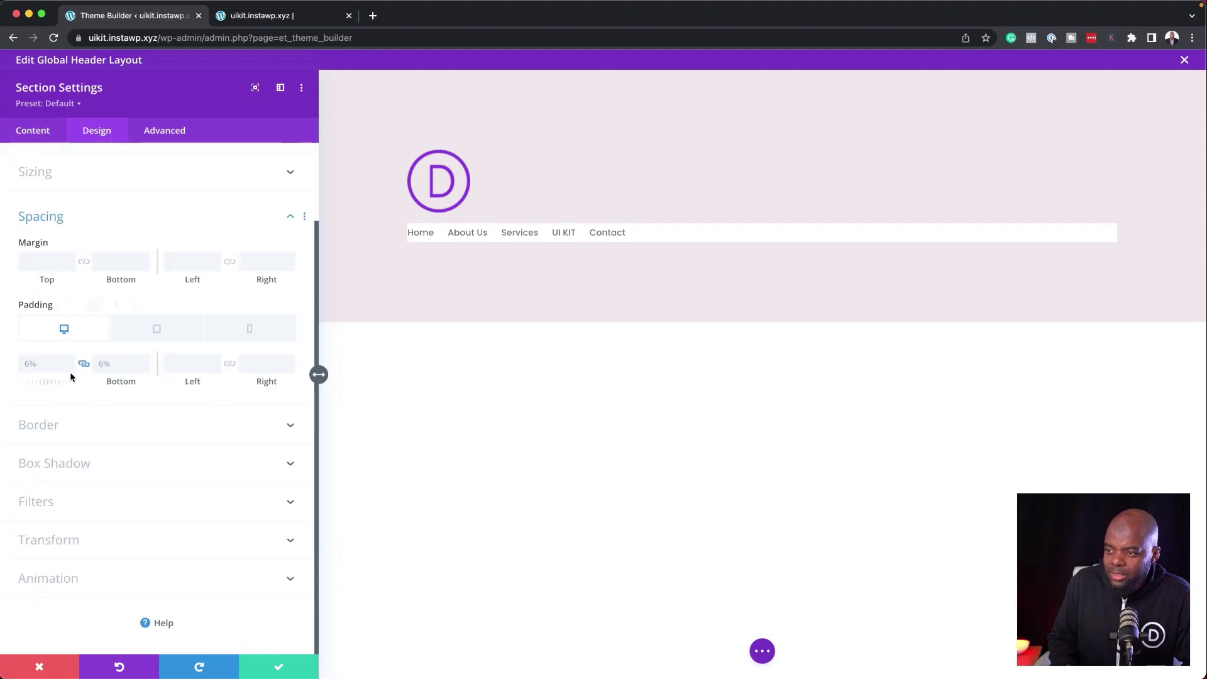
{"action": "left_click", "coordinate": [86, 370]}
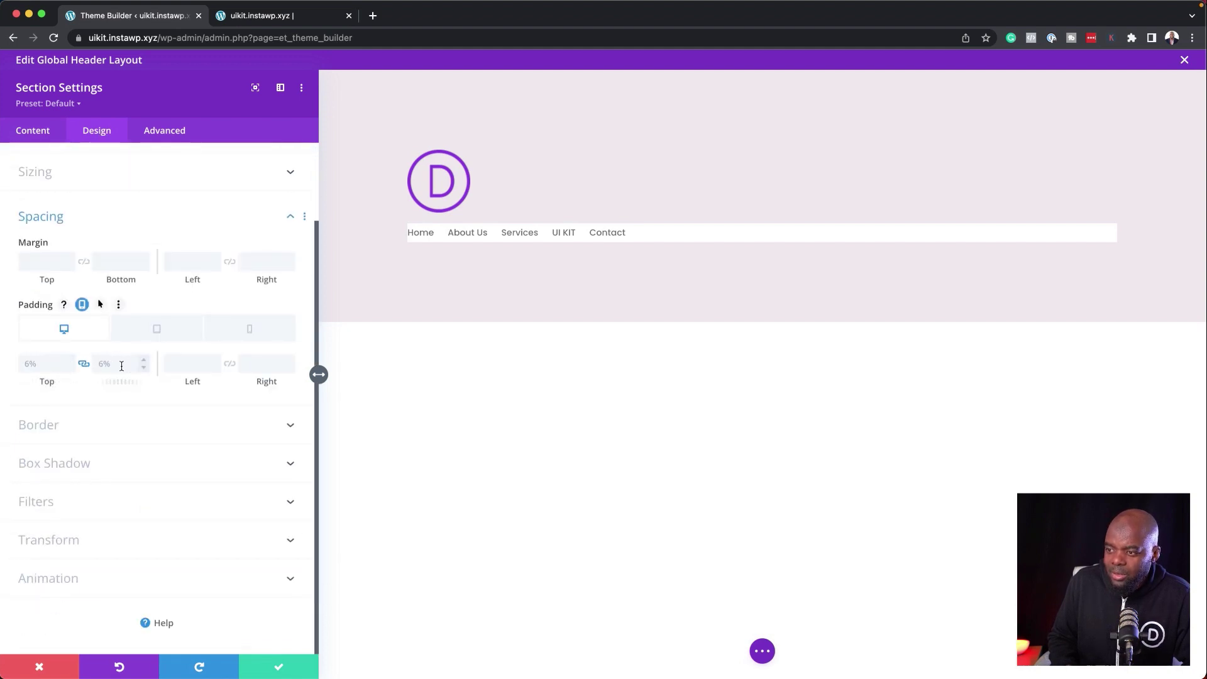
{"action": "left_click", "coordinate": [144, 368]}
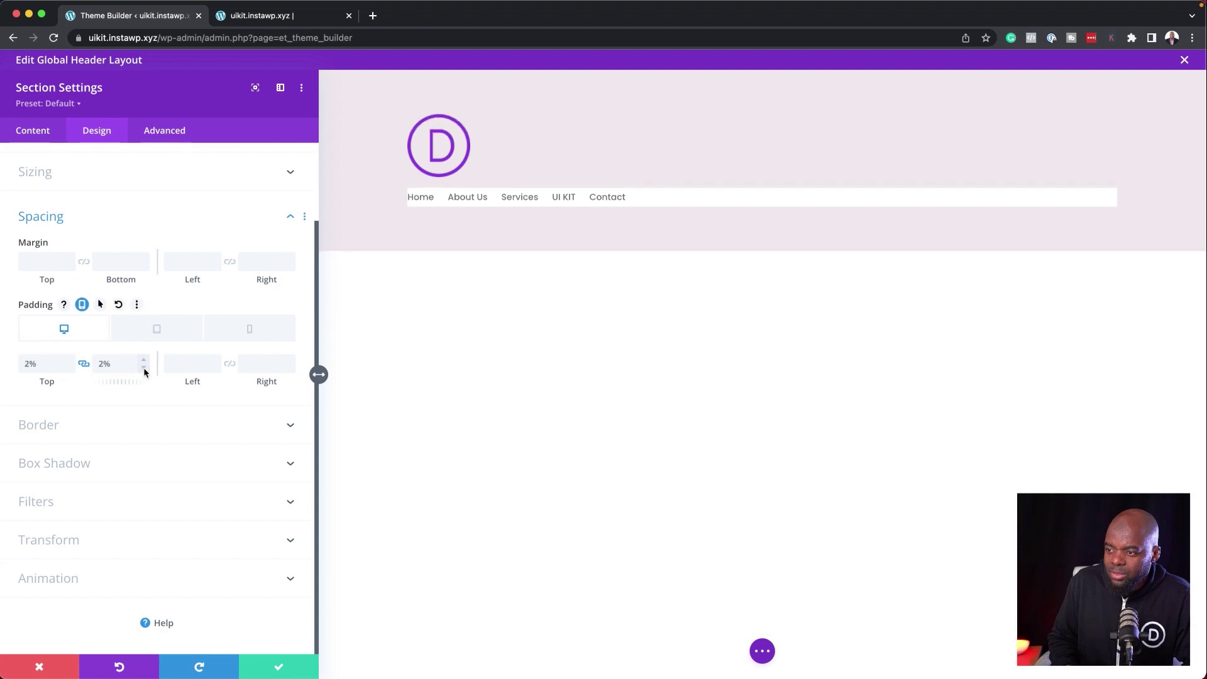
{"action": "left_click", "coordinate": [280, 666]}
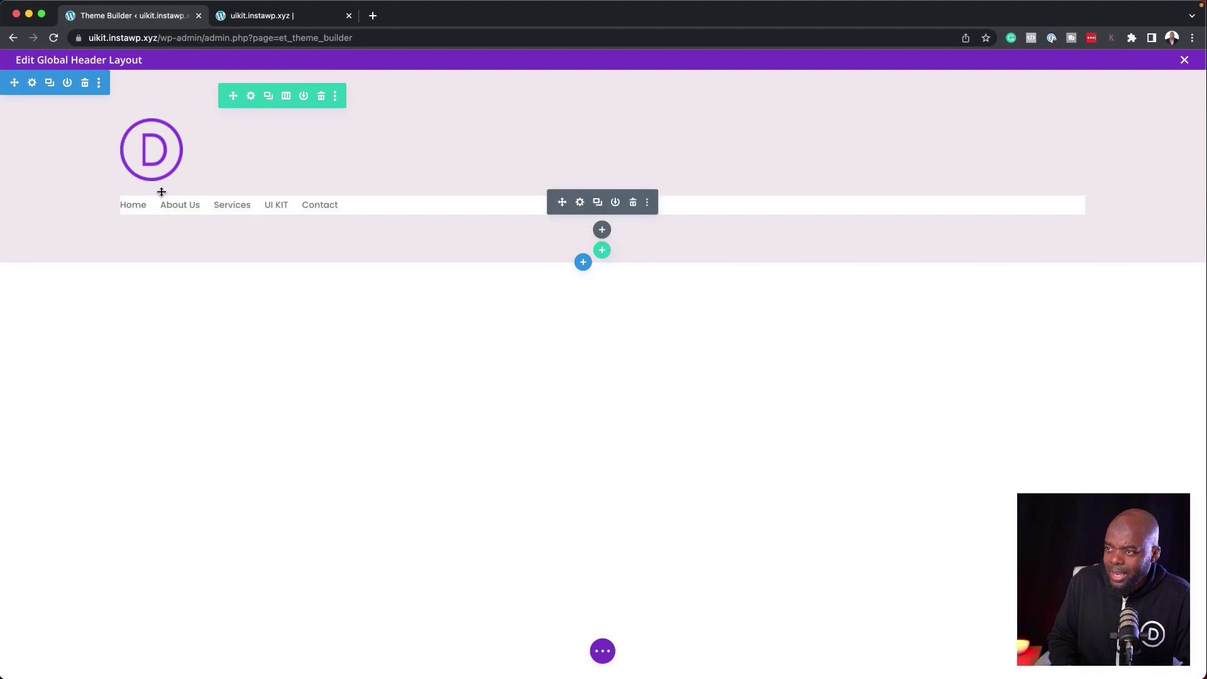
Add the custom CSS "display: flex;" to the main element of the header row's column.
{"action": "left_click", "coordinate": [252, 98]}
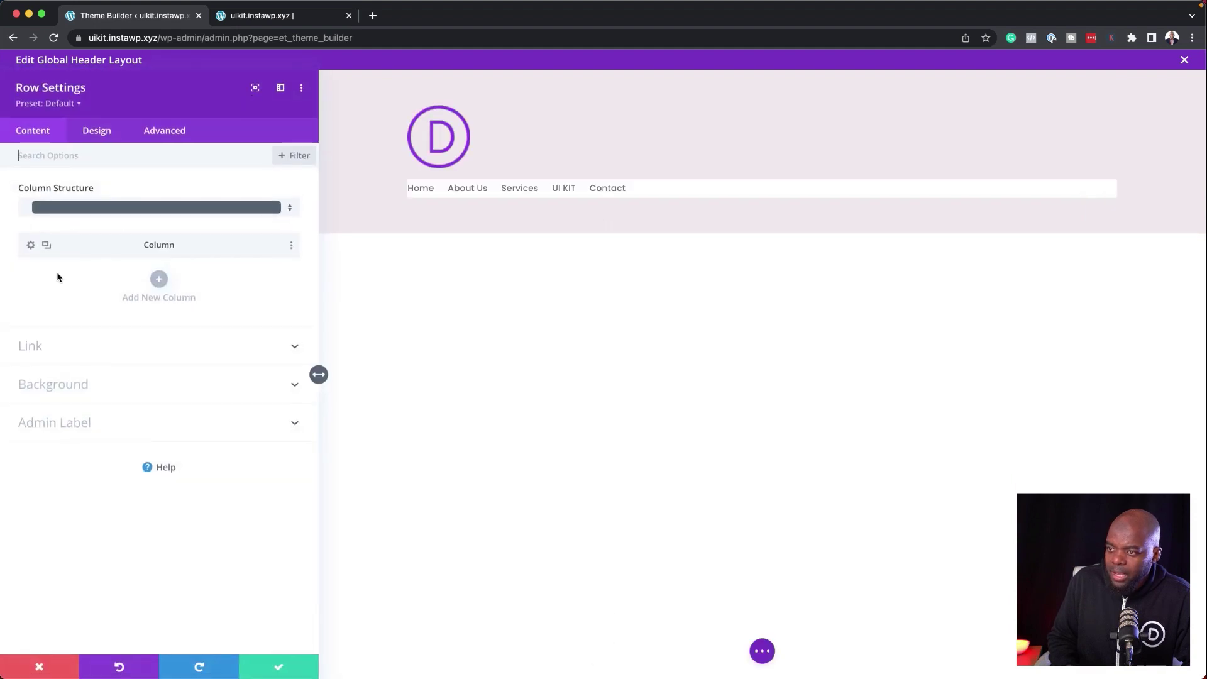
{"action": "left_click", "coordinate": [32, 246]}
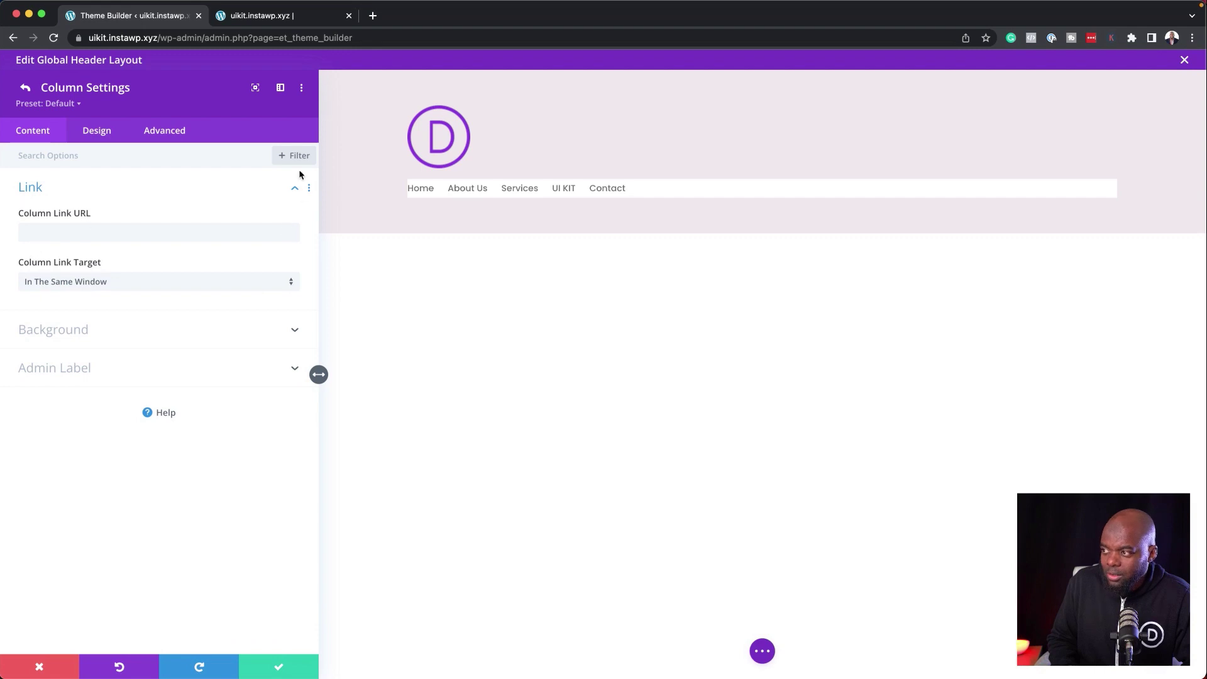
{"action": "left_click", "coordinate": [170, 135]}
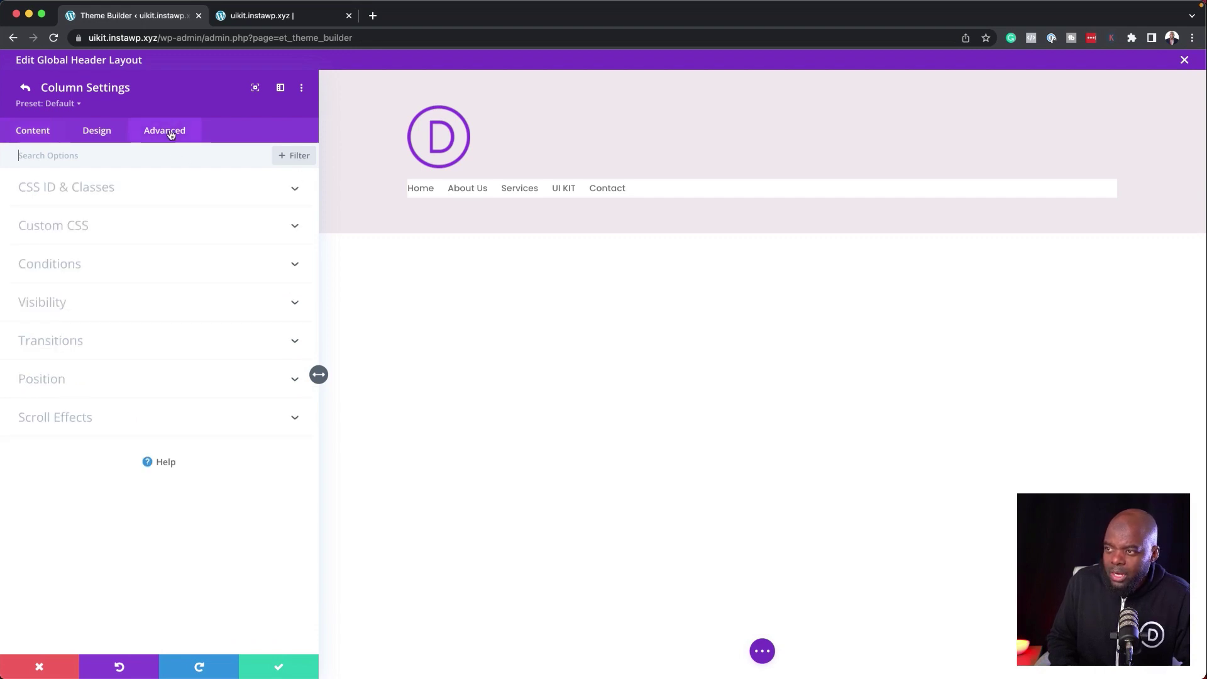
{"action": "left_click", "coordinate": [131, 228]}
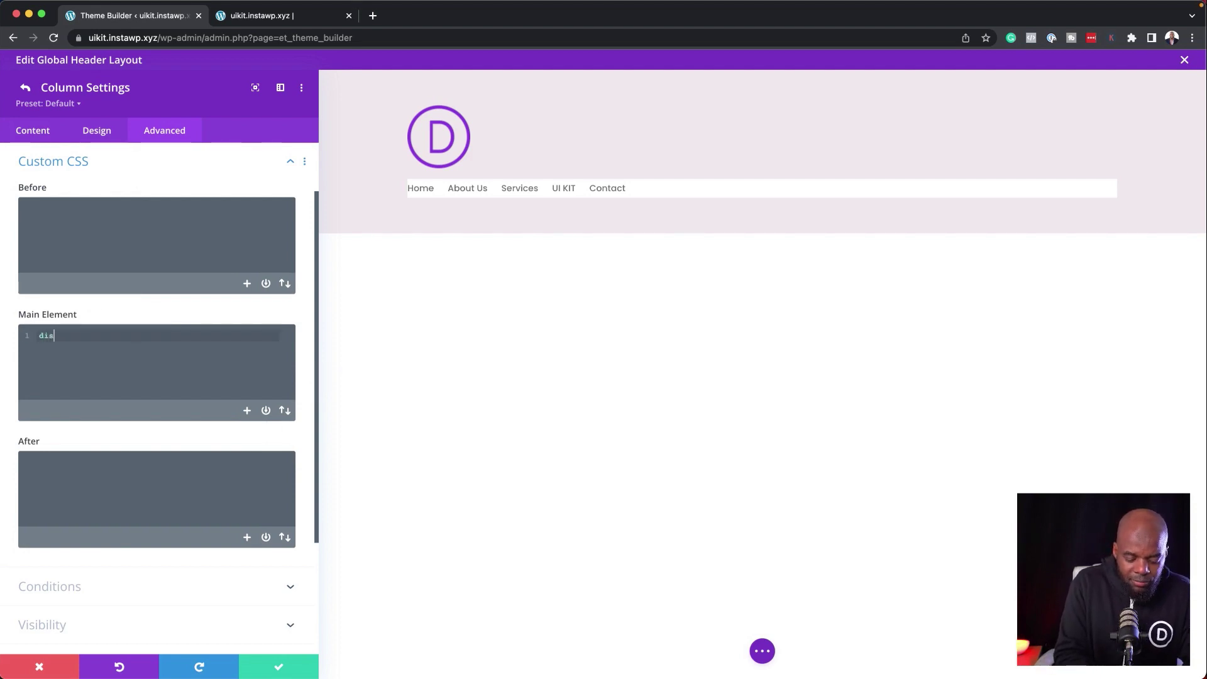
{"action": "type", "text": "play:"}
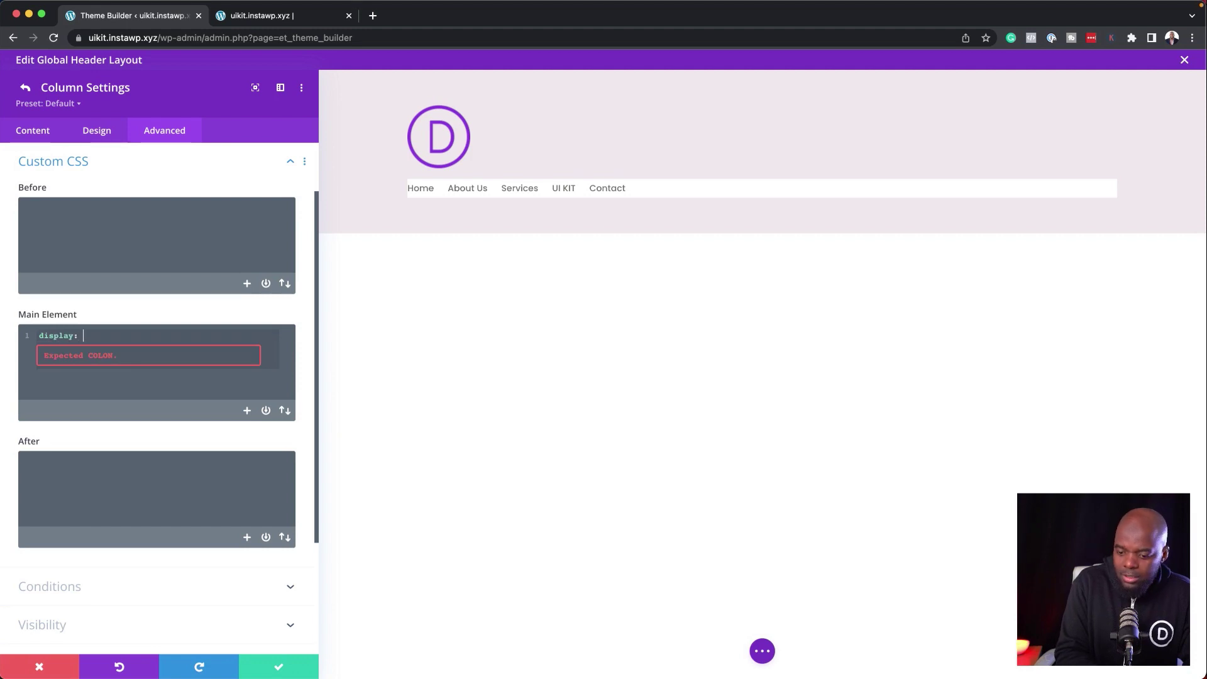
{"action": "type", "text": " flex;"}
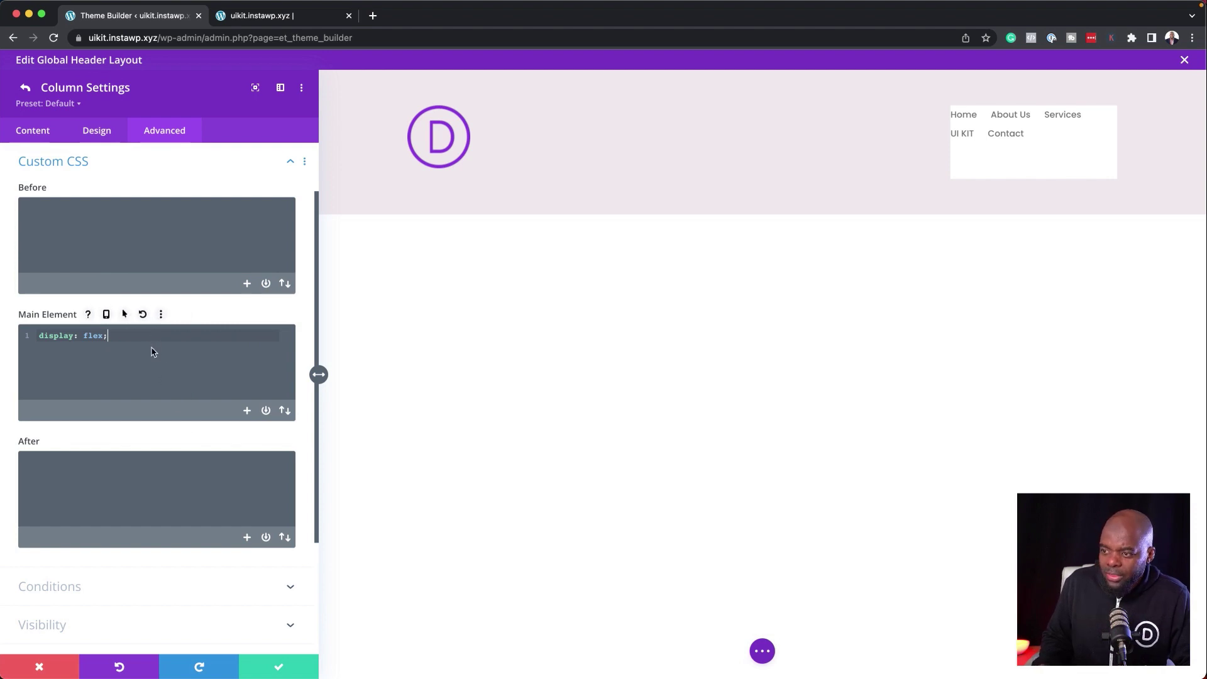
Add "align-items: center;" as a second line of the column's main element CSS and save the column and row.
{"action": "key", "text": "Return"}
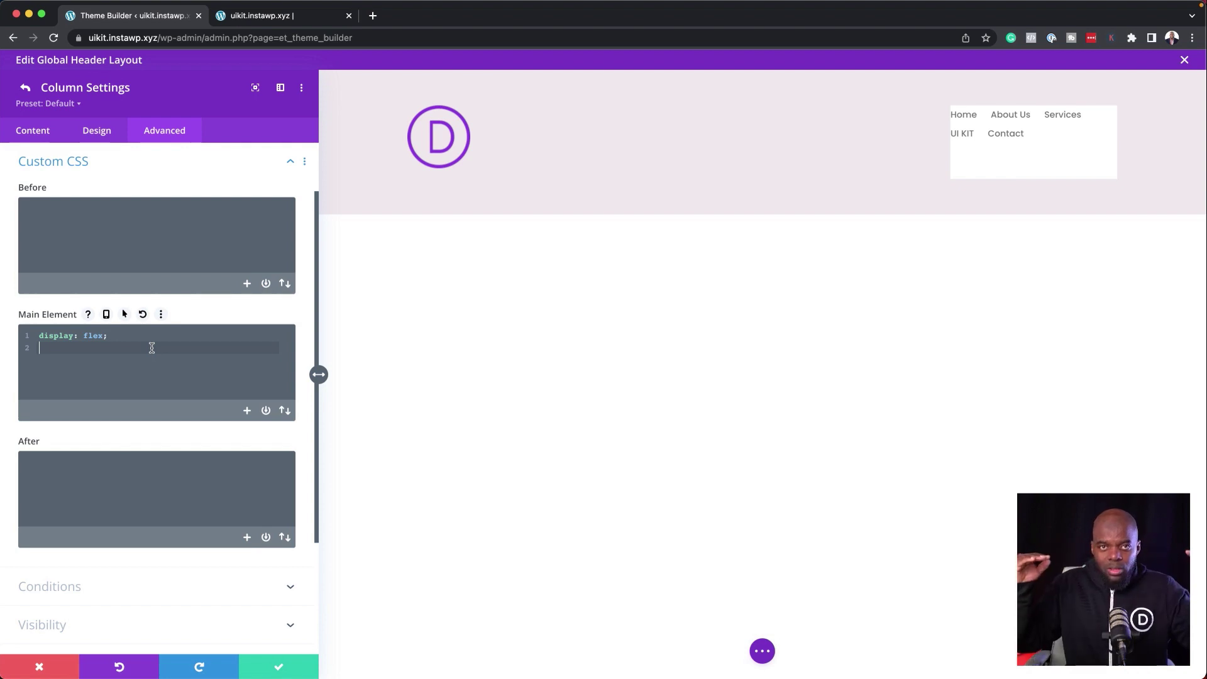
{"action": "type", "text": "align-items"}
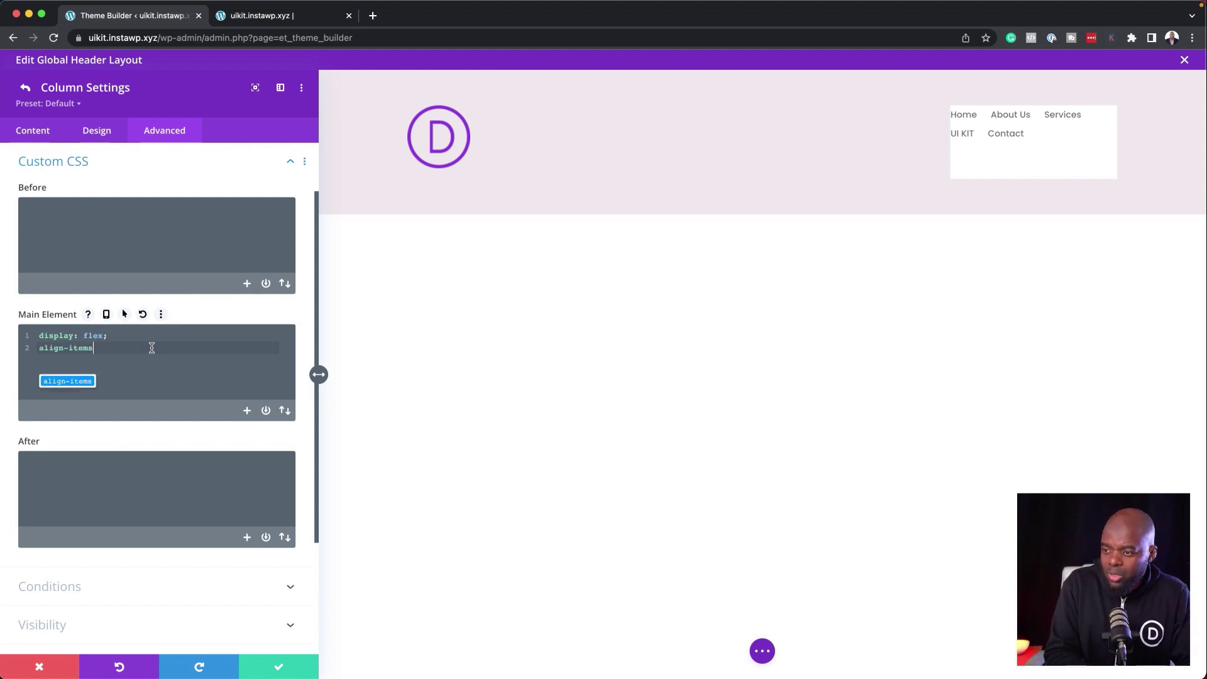
{"action": "type", "text": ":"}
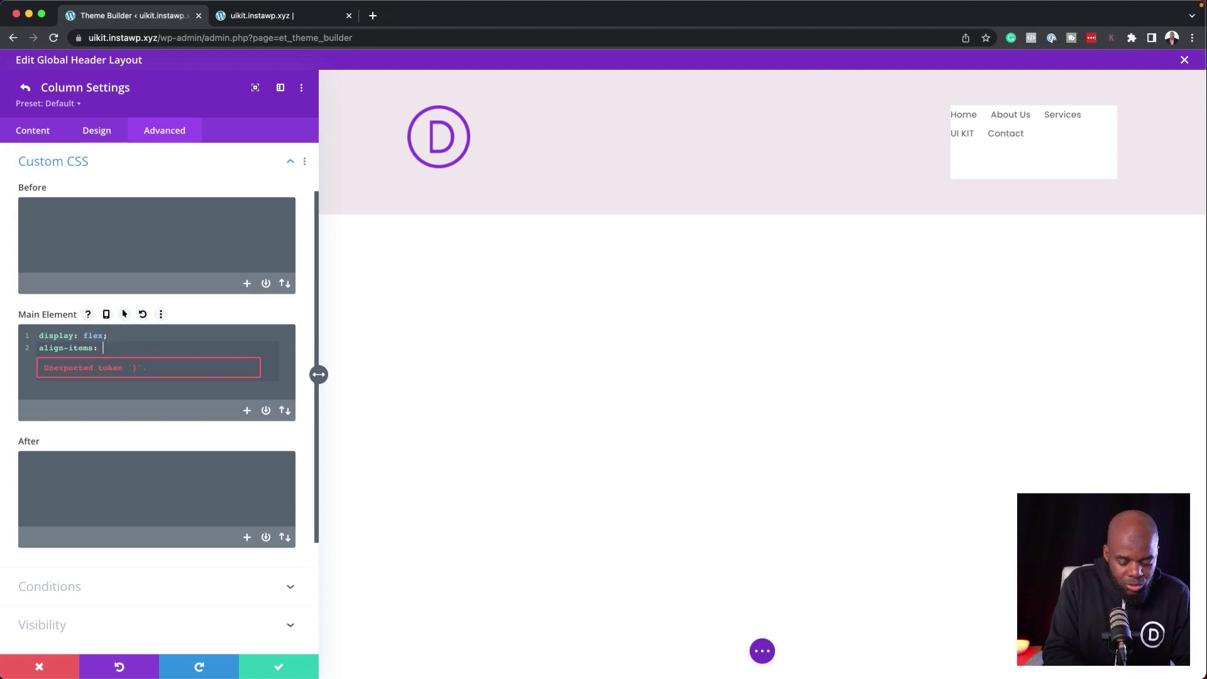
{"action": "type", "text": " center;"}
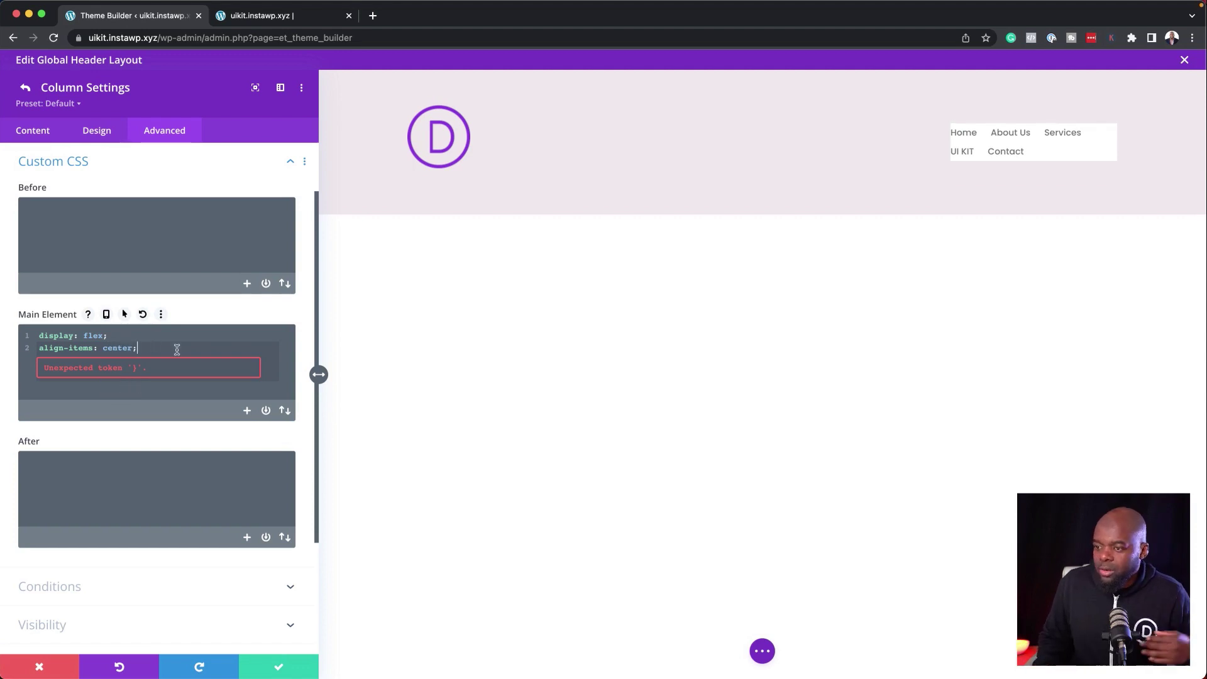
{"action": "left_click", "coordinate": [278, 668]}
{"action": "left_click", "coordinate": [279, 669]}
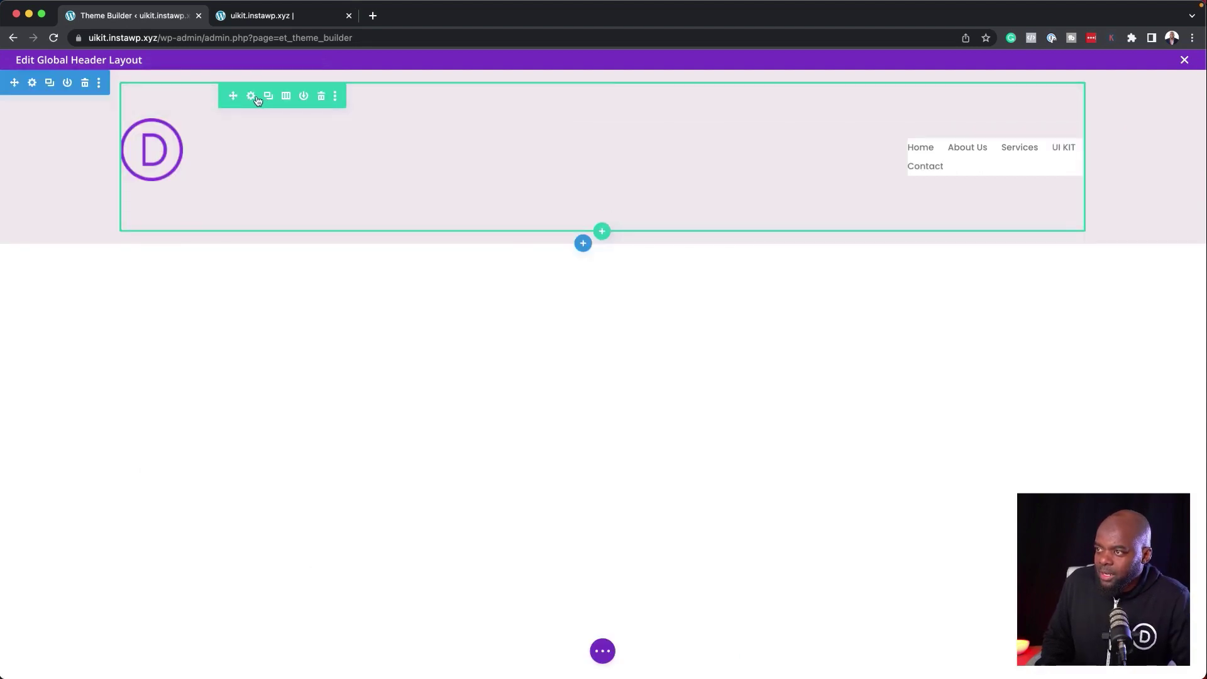
Set the header row's linked top and bottom padding to 0%.
{"action": "left_click", "coordinate": [252, 98]}
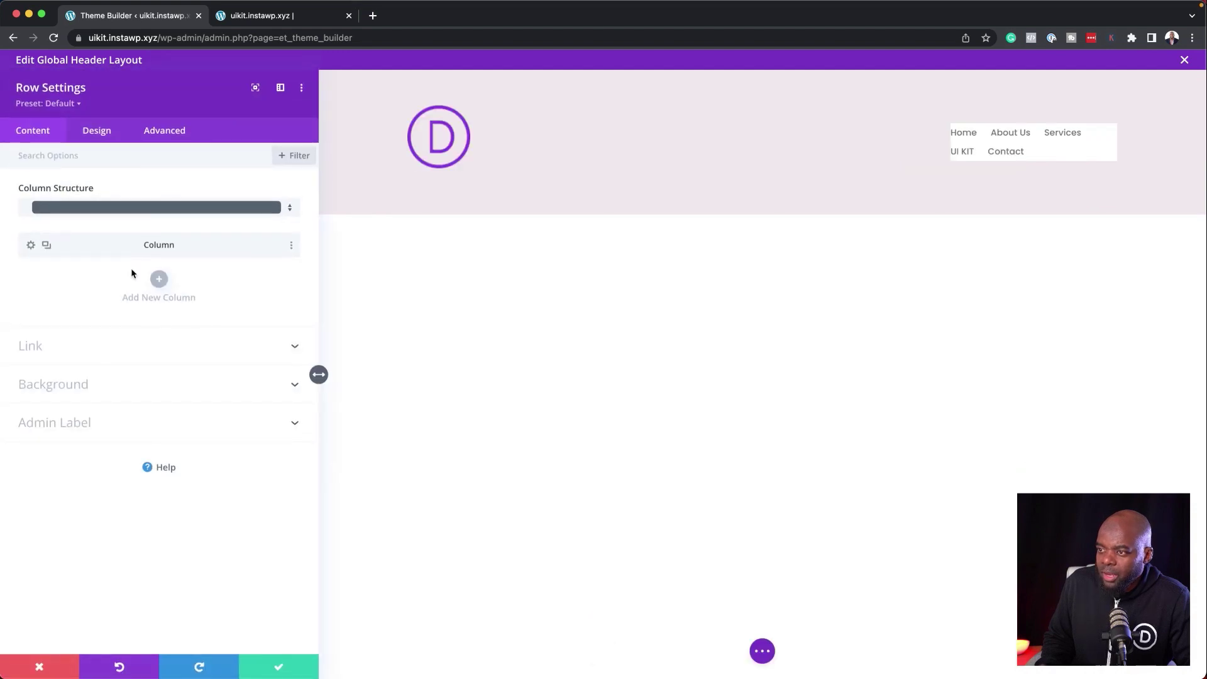
{"action": "left_click", "coordinate": [108, 142]}
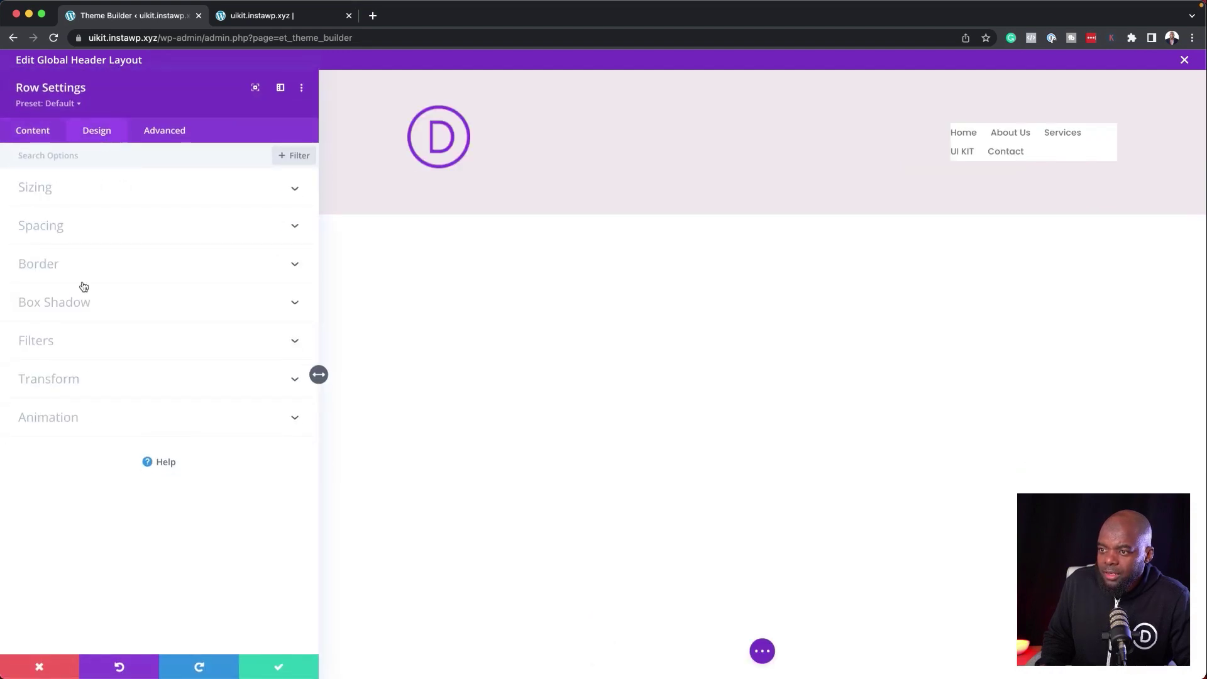
{"action": "left_click", "coordinate": [51, 229]}
{"action": "left_click", "coordinate": [70, 344]}
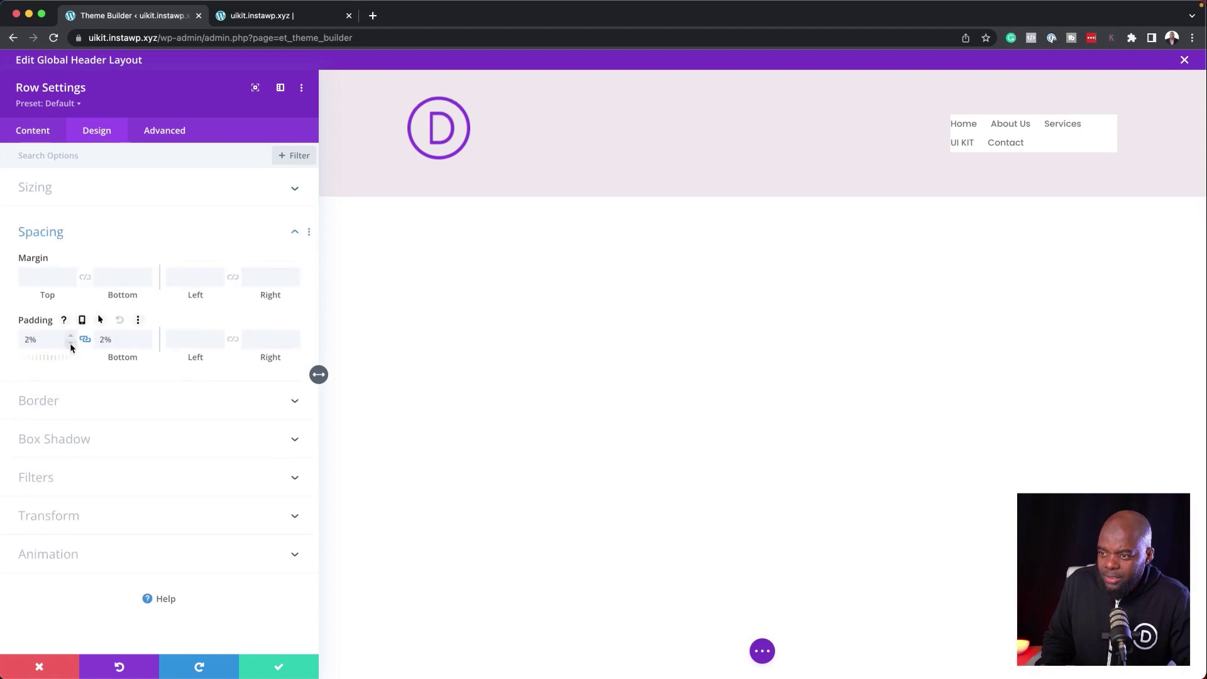
{"action": "left_click", "coordinate": [71, 345]}
{"action": "left_click", "coordinate": [71, 344]}
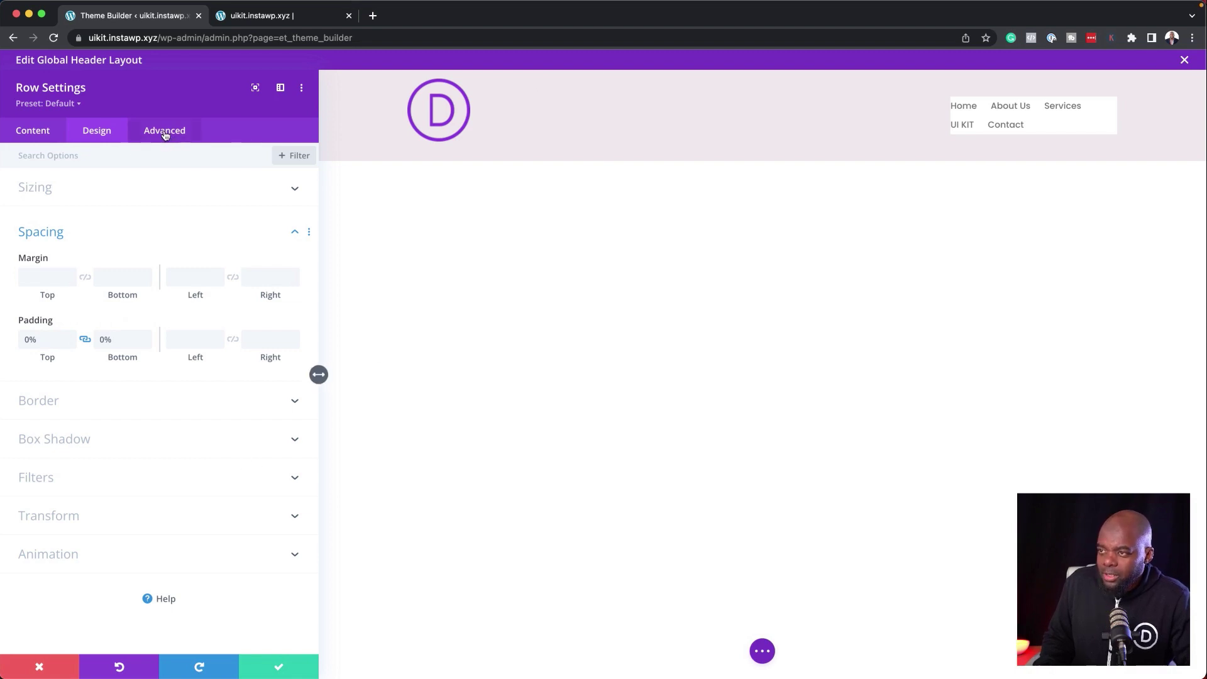
Set the row's max width to 100% and its width to 90%, and save the row.
{"action": "left_click", "coordinate": [85, 195]}
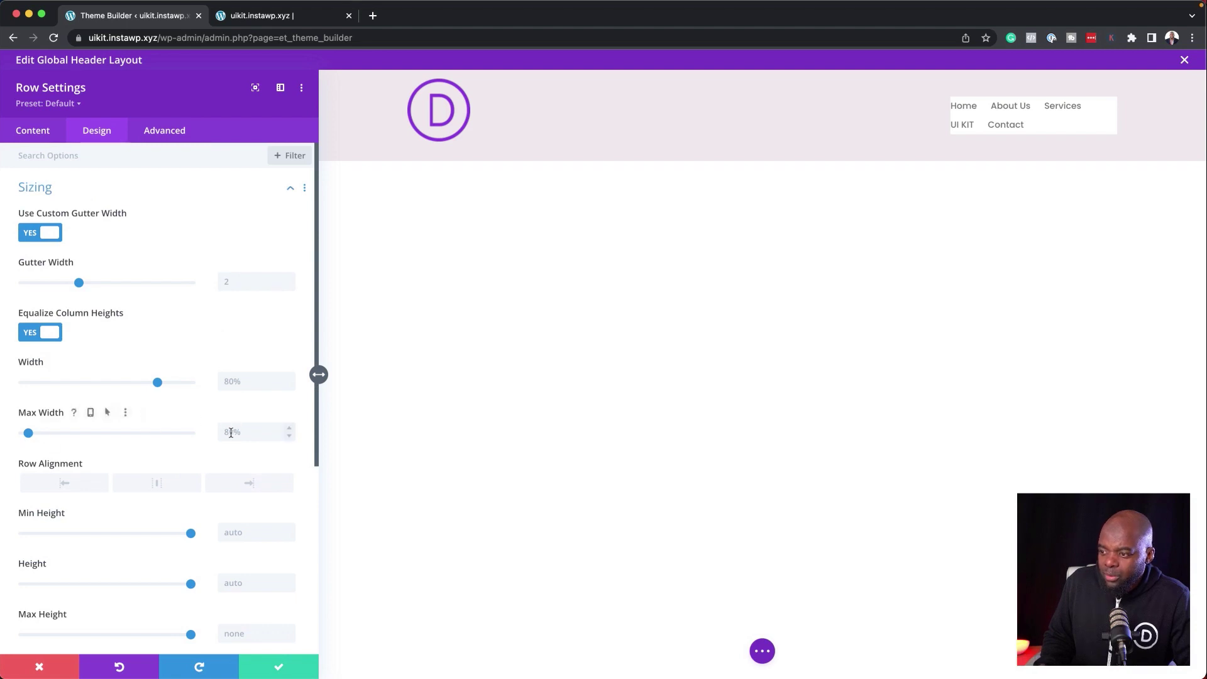
{"action": "left_click", "coordinate": [231, 432]}
{"action": "type", "text": "100"}
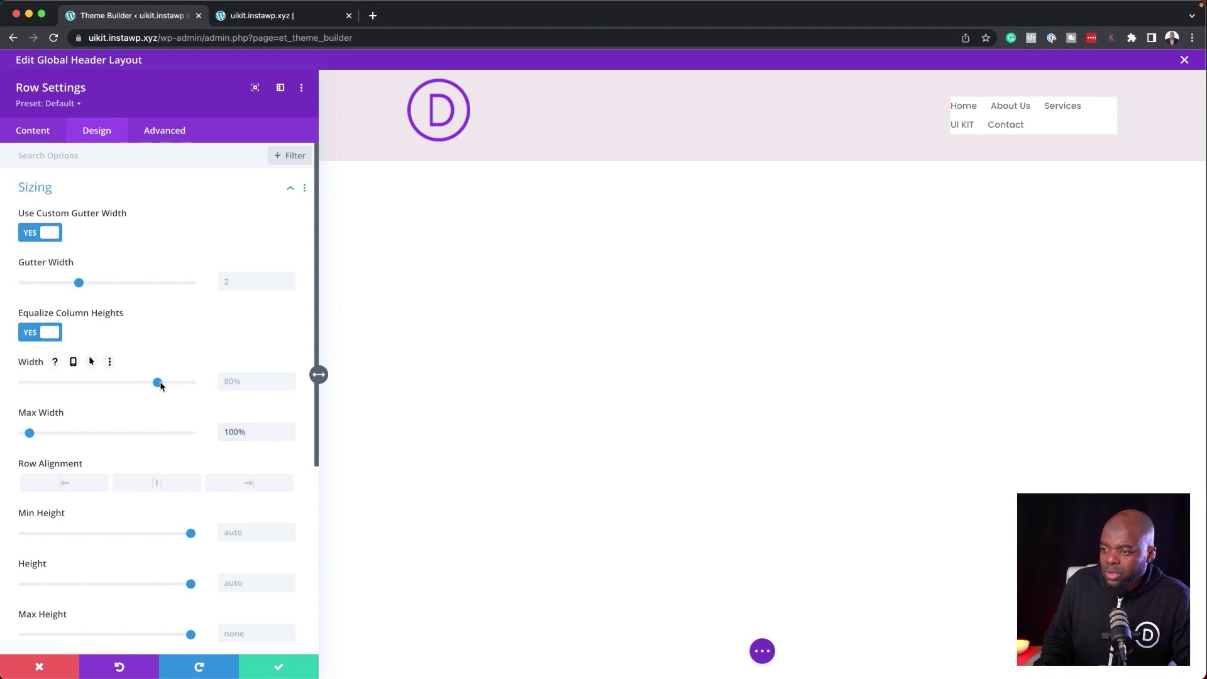
{"action": "left_click_drag", "start_coordinate": [161, 385], "coordinate": [175, 387]}
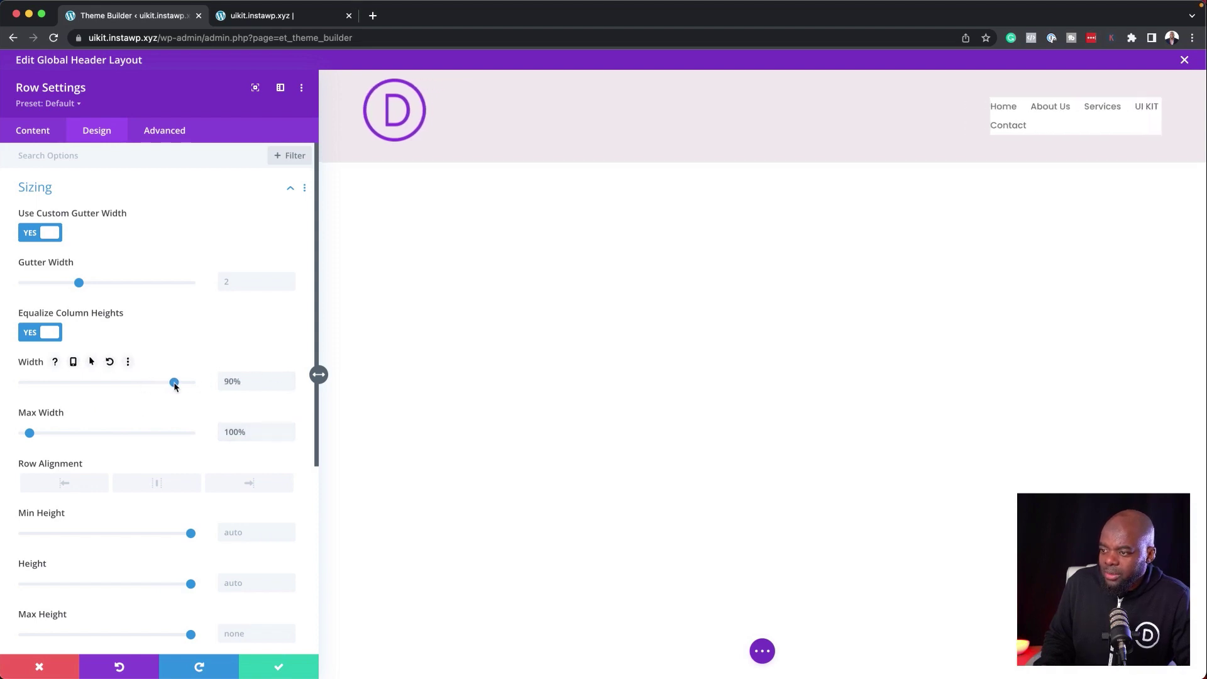
{"action": "left_click", "coordinate": [280, 667]}
Set the logo image's width to 4% and save the module.
{"action": "mouse_move", "coordinate": [168, 108]}
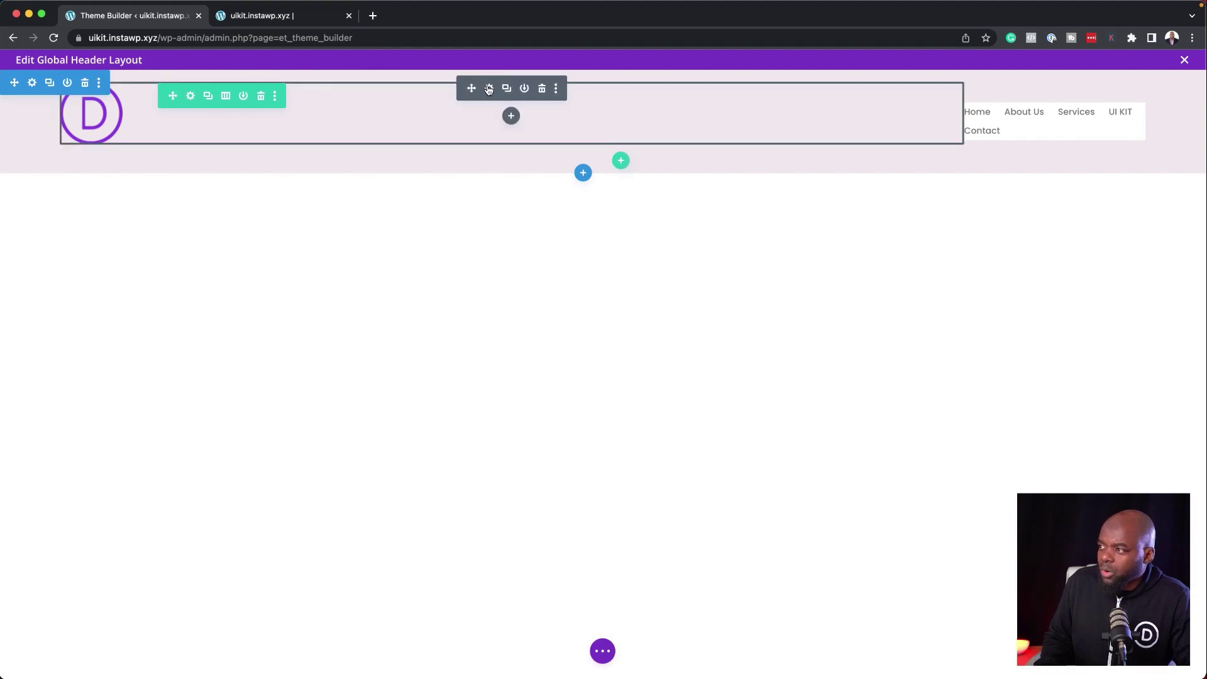
{"action": "left_click", "coordinate": [490, 90]}
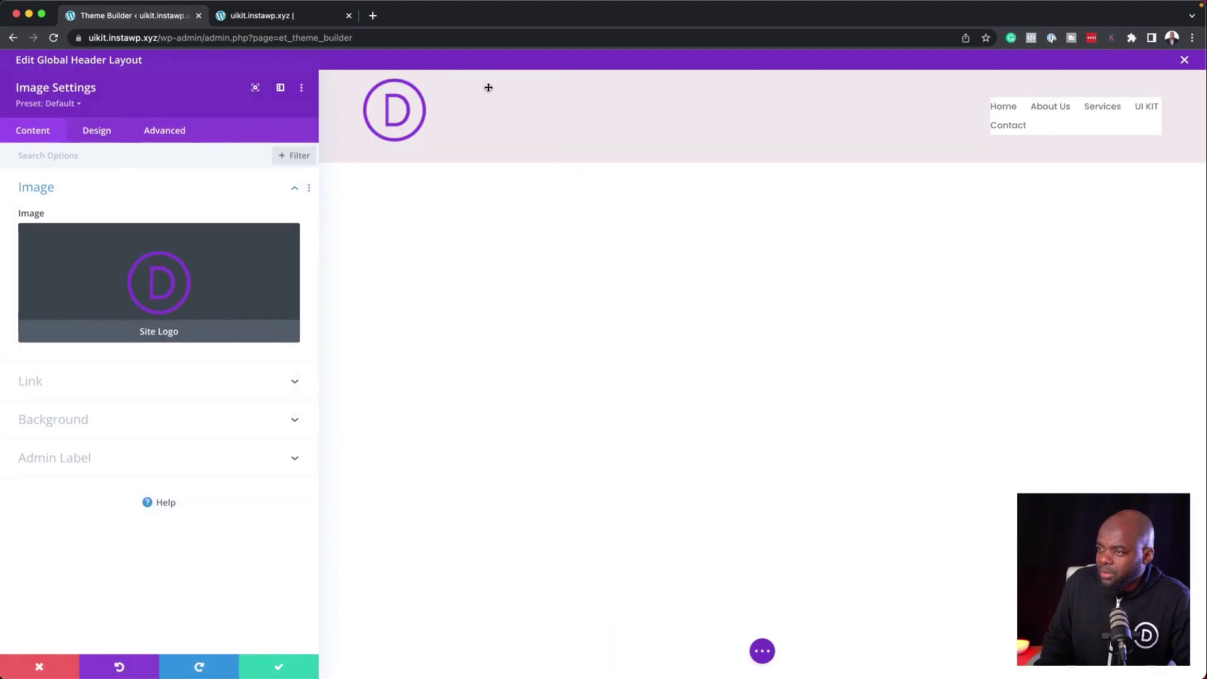
{"action": "left_click", "coordinate": [98, 133]}
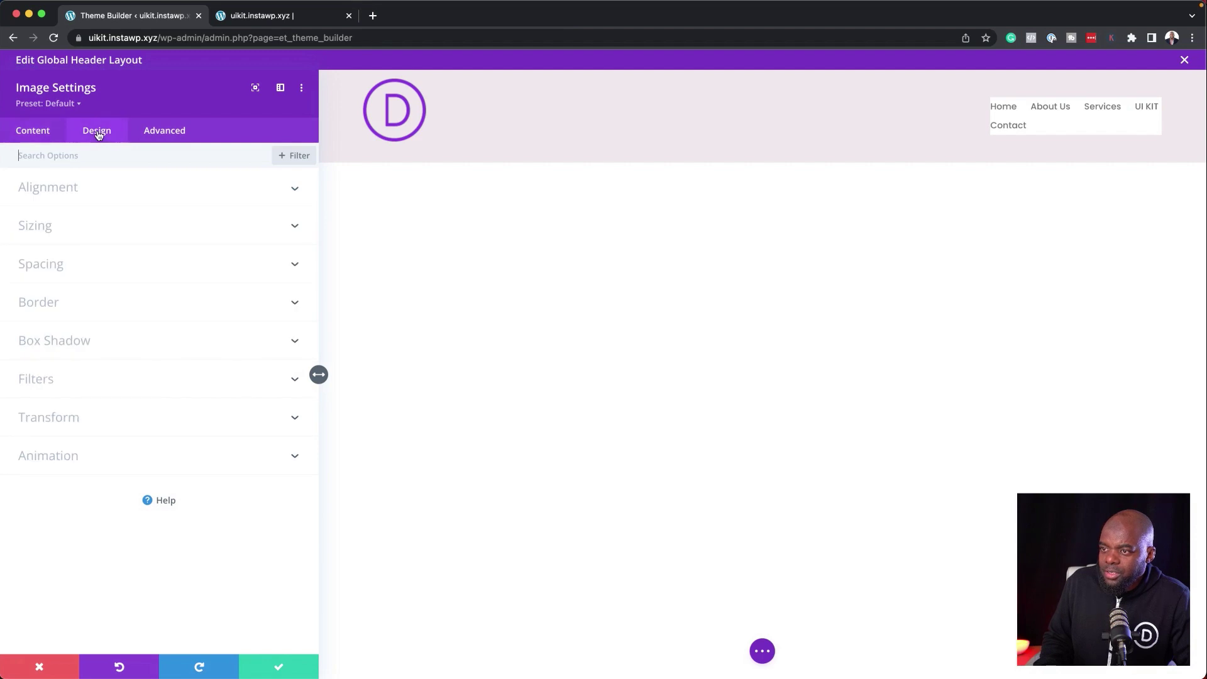
{"action": "left_click", "coordinate": [43, 233]}
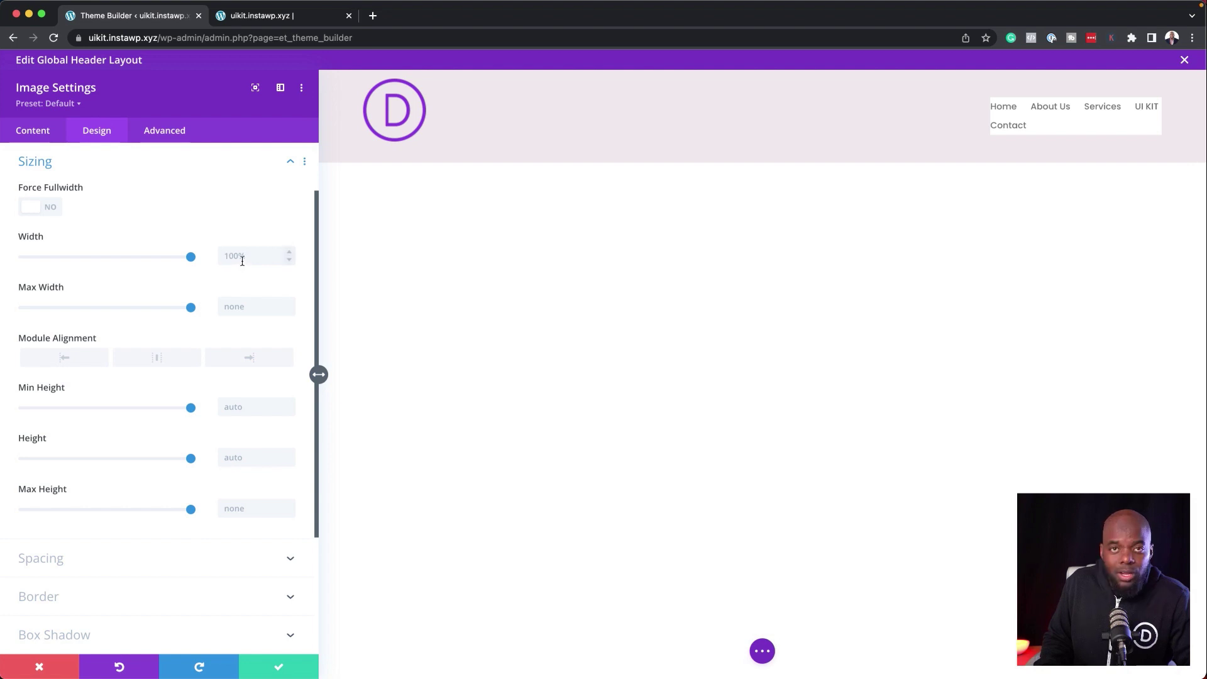
{"action": "left_click_drag", "start_coordinate": [188, 258], "coordinate": [30, 260]}
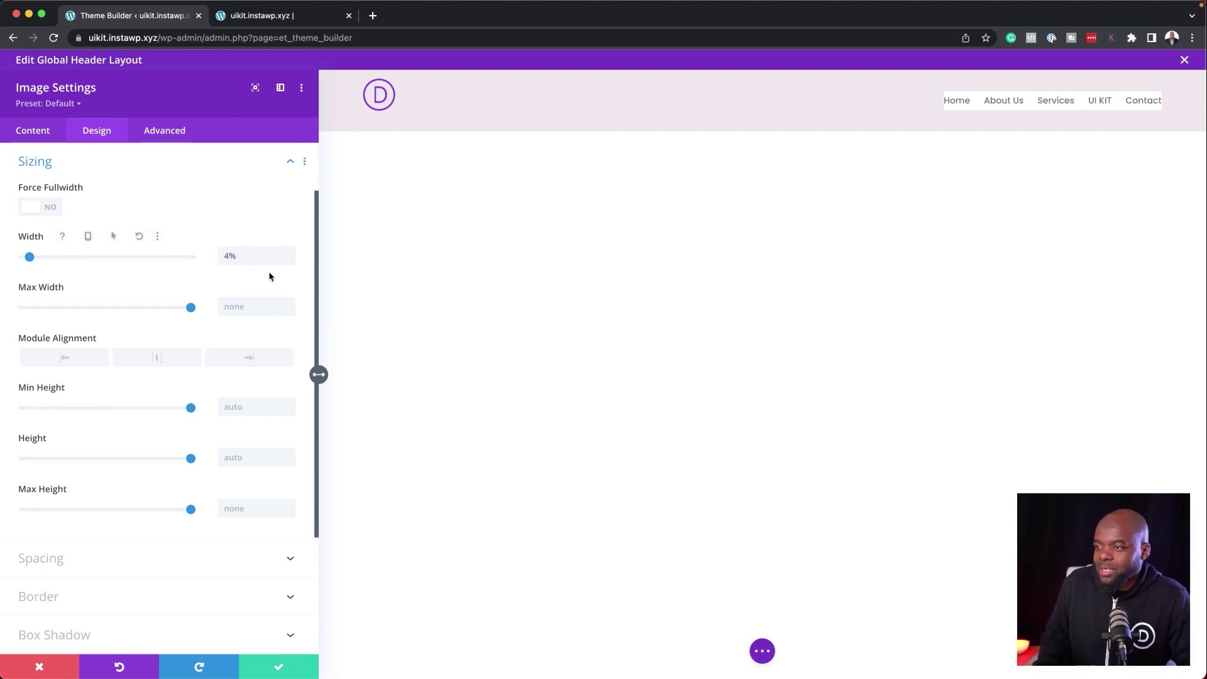
{"action": "left_click", "coordinate": [282, 668]}
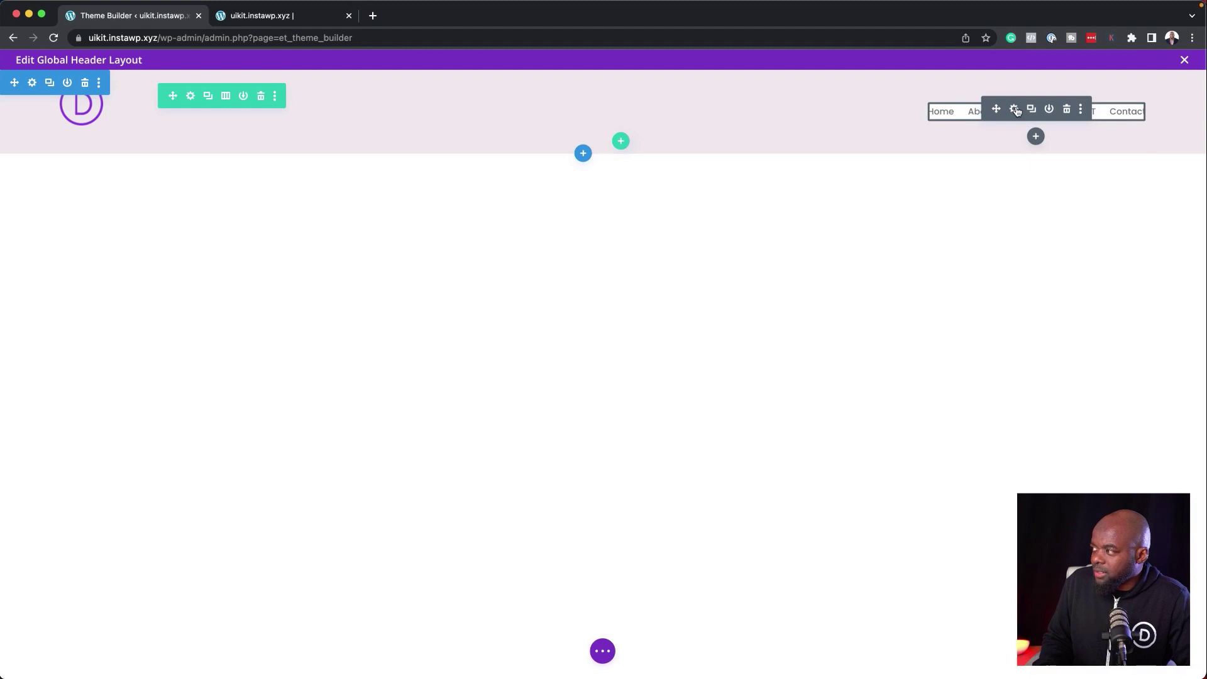
Set the menu module's background colour to transparent.
{"action": "left_click", "coordinate": [1017, 111]}
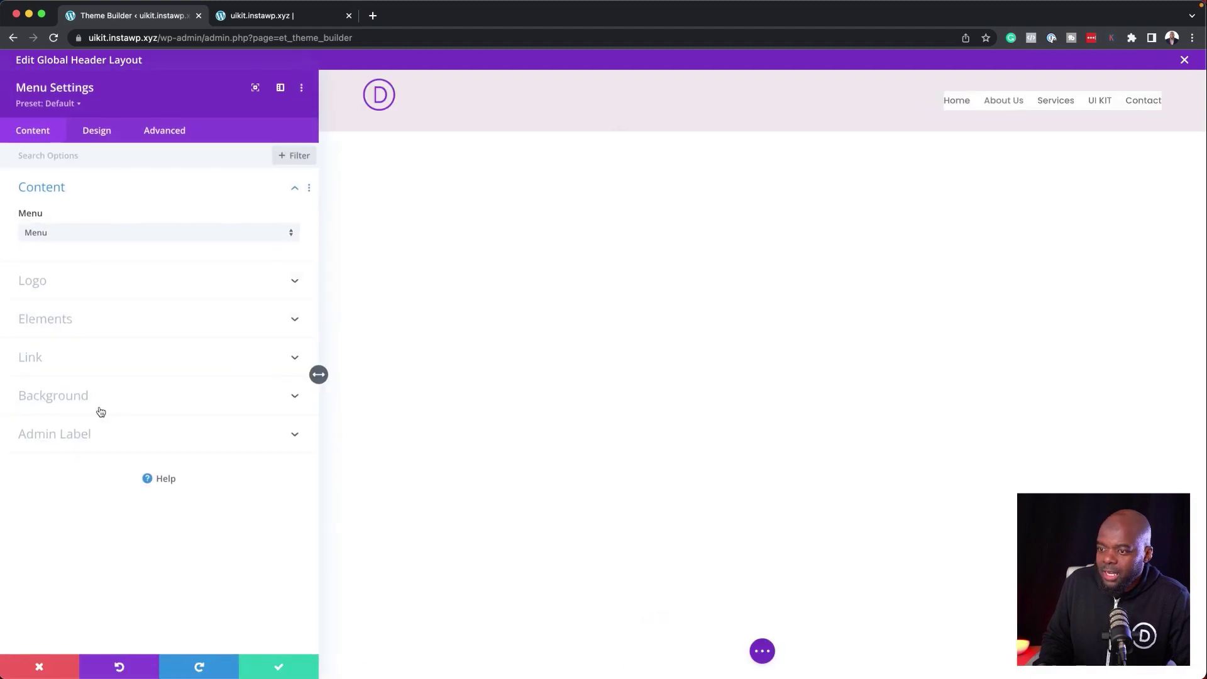
{"action": "left_click", "coordinate": [74, 396]}
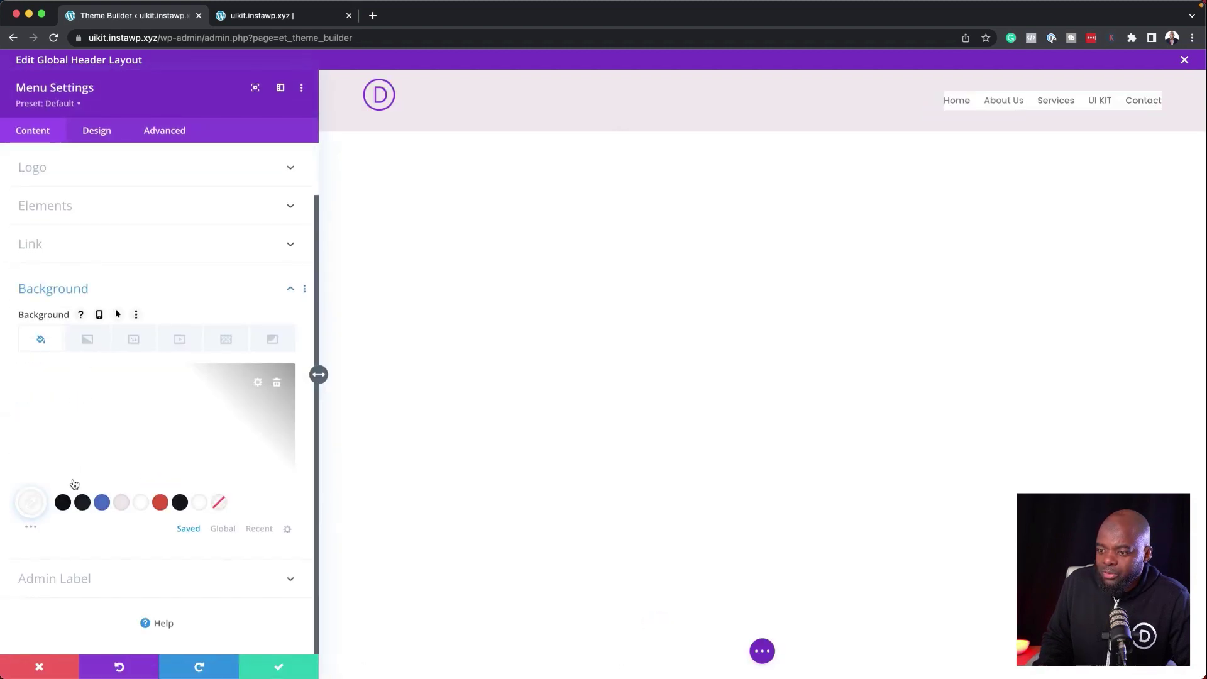
{"action": "left_click", "coordinate": [218, 503]}
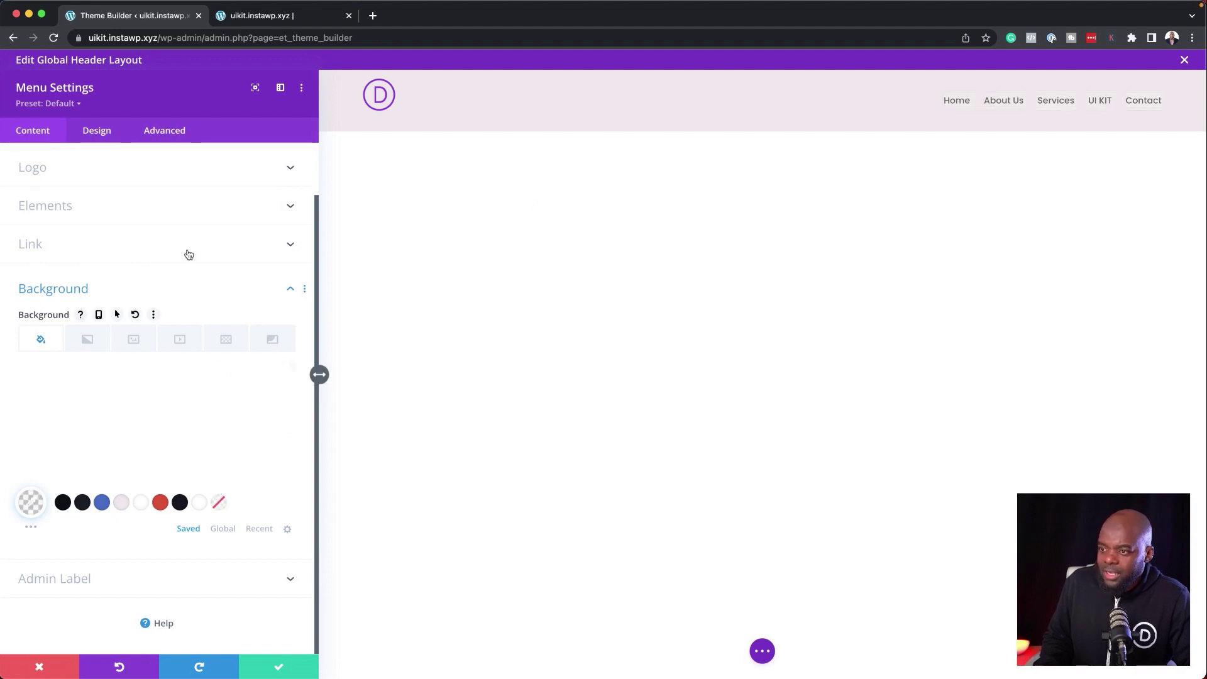
Set the menu module's text size to 1.2em.
{"action": "left_click", "coordinate": [108, 132]}
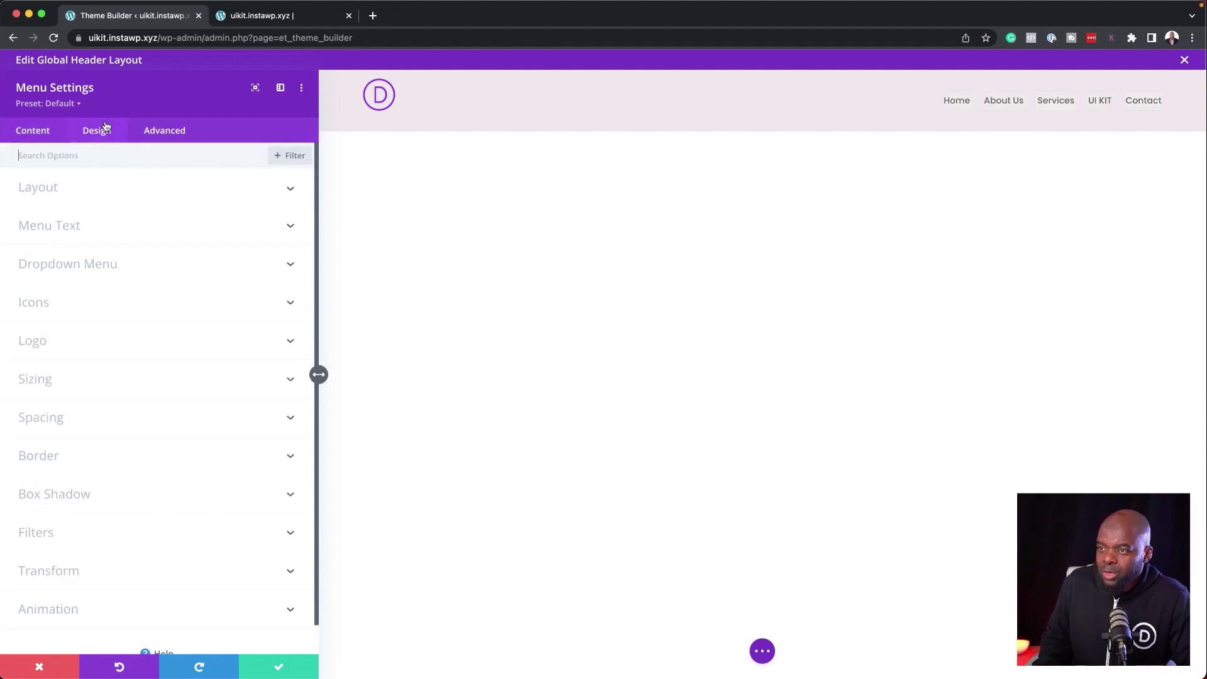
{"action": "left_click", "coordinate": [66, 225]}
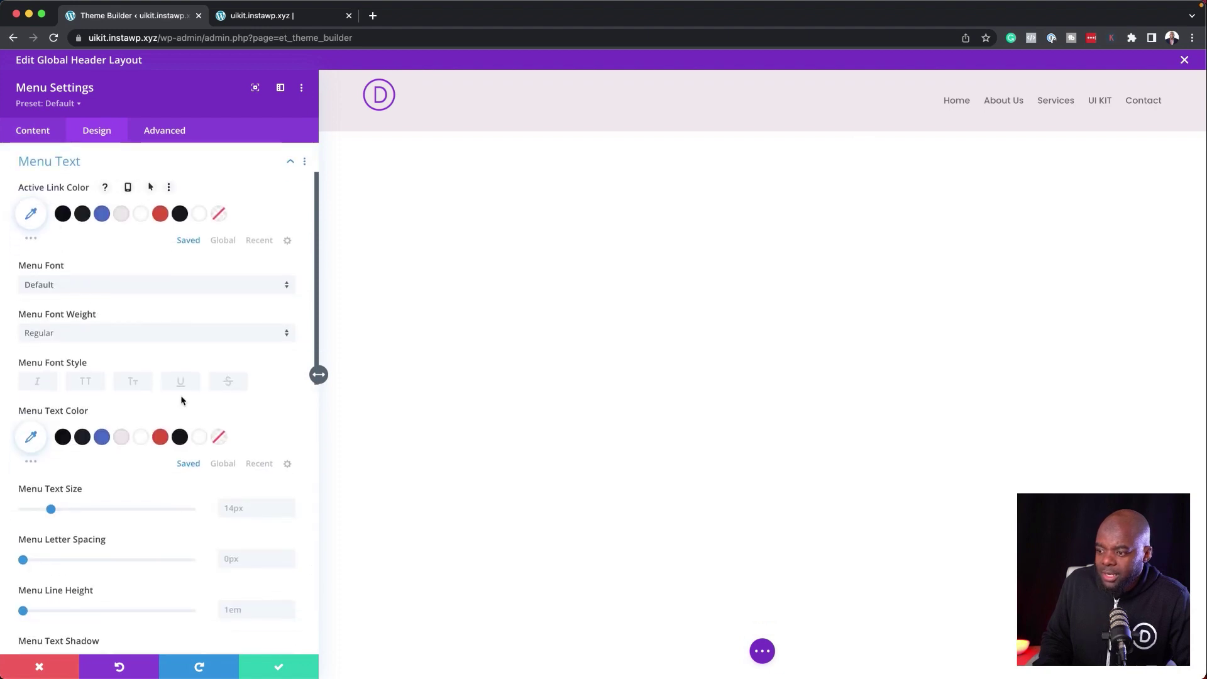
{"action": "left_click", "coordinate": [239, 516]}
{"action": "type", "text": "1"}
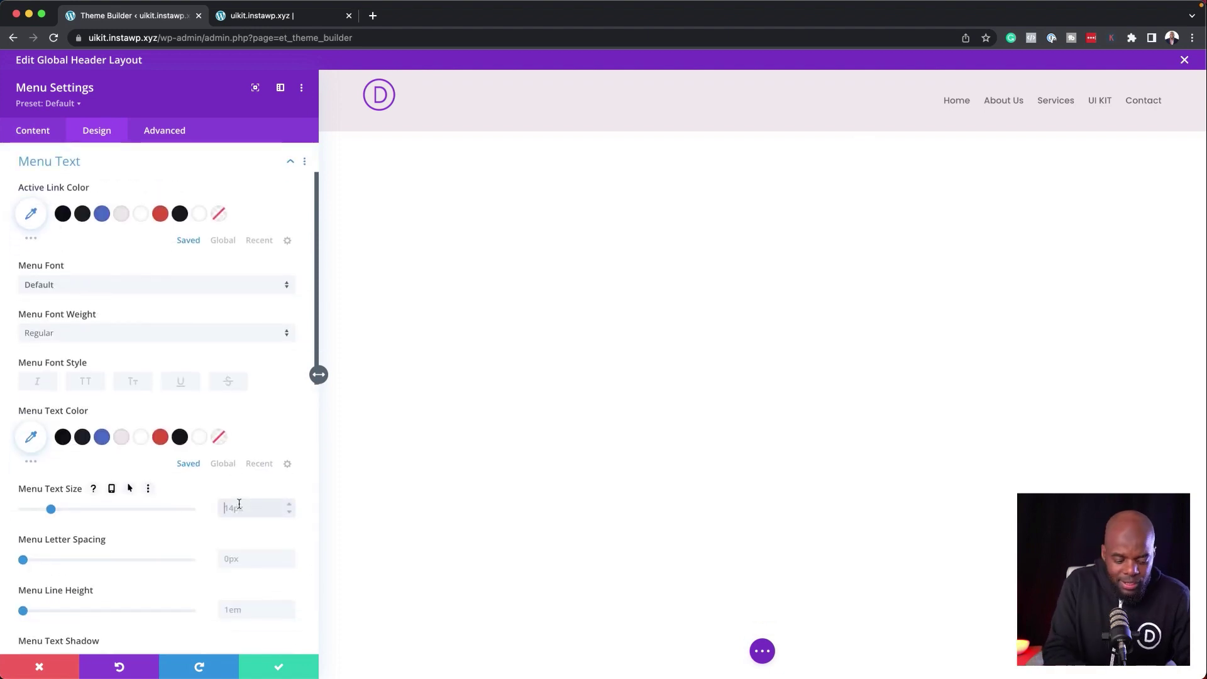
{"action": "type", "text": "."}
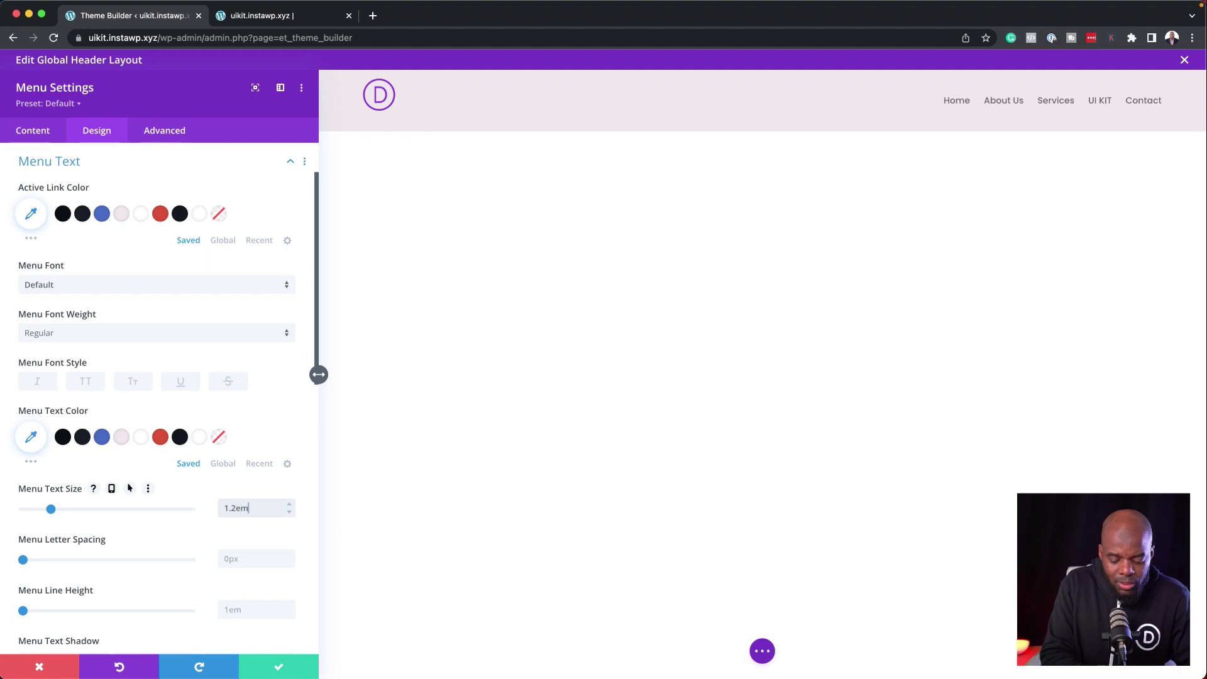
{"action": "type", "text": "2em"}
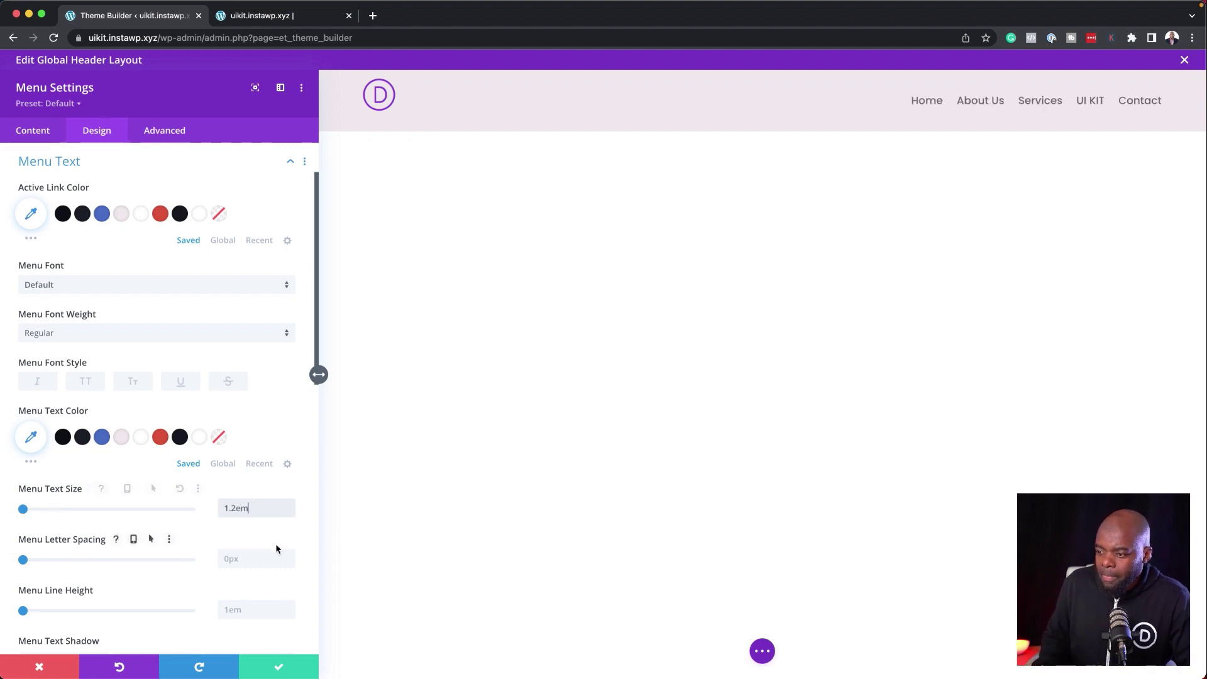
Set the menu text's letter spacing to 1px and its font style to uppercase.
{"action": "scroll", "coordinate": [276, 545], "scroll_direction": "down", "scroll_amount": 2}
{"action": "left_click", "coordinate": [289, 516]}
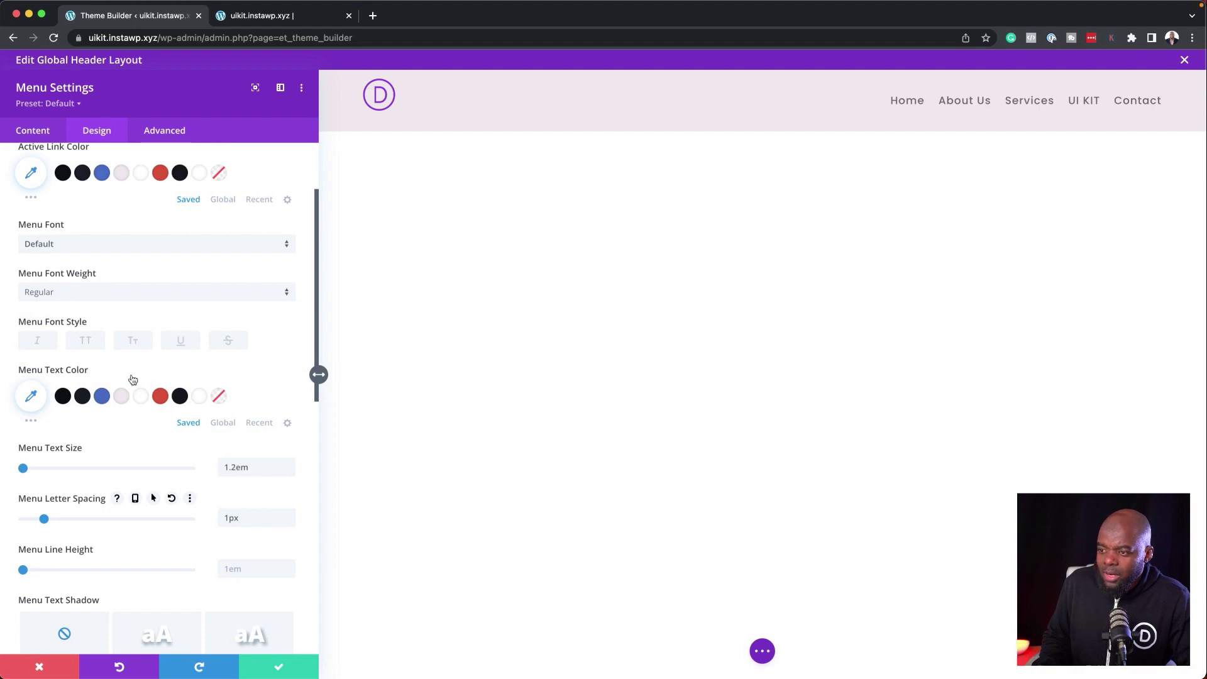
{"action": "left_click", "coordinate": [88, 345]}
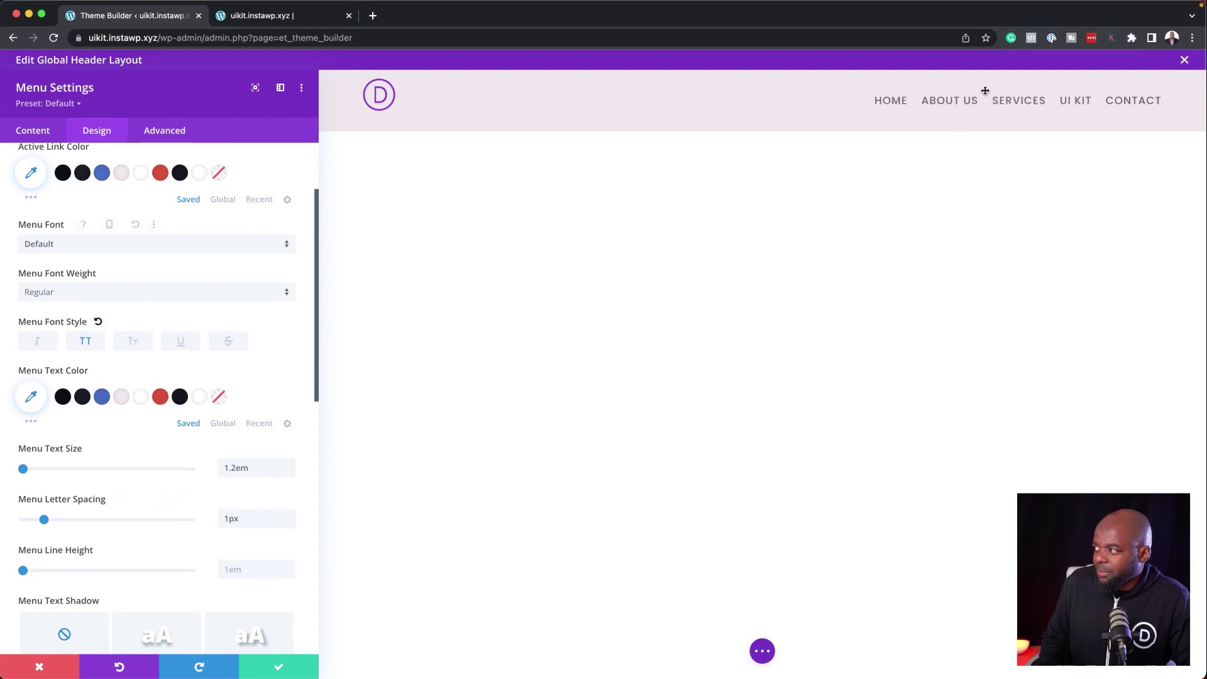
Set the menu module's width to 50% and its module alignment to right.
{"action": "scroll", "coordinate": [145, 370], "scroll_direction": "up", "scroll_amount": 3}
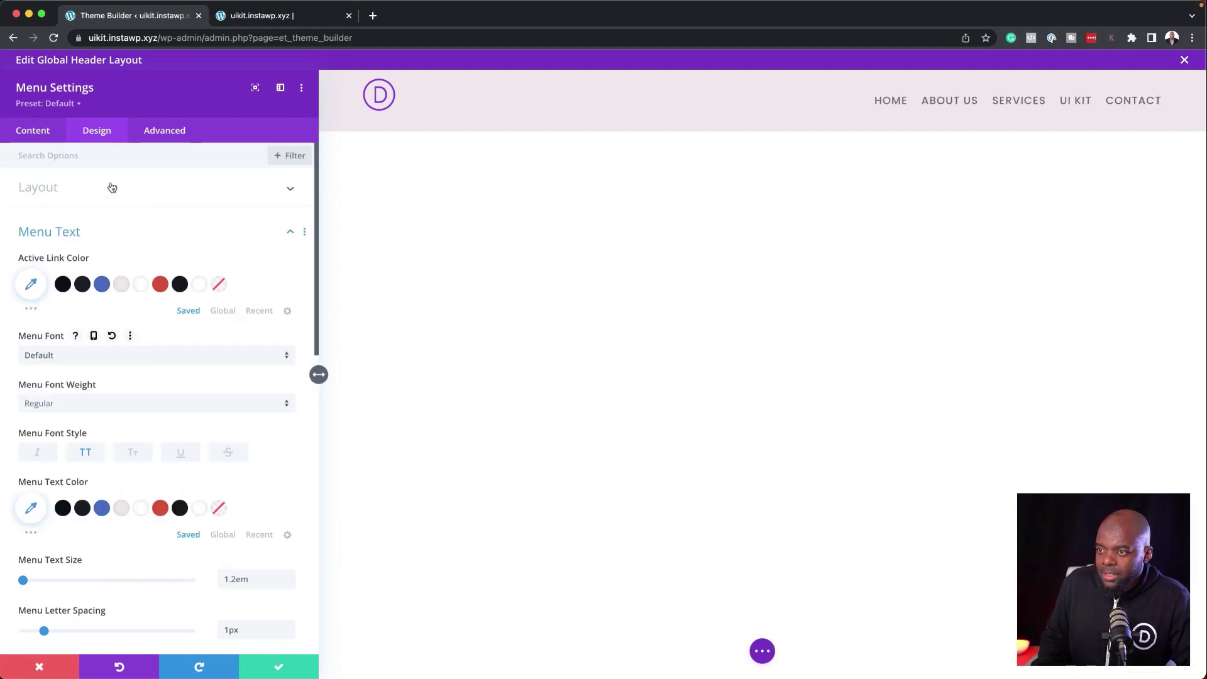
{"action": "scroll", "coordinate": [183, 503], "scroll_direction": "down", "scroll_amount": 10}
{"action": "scroll", "coordinate": [183, 507], "scroll_direction": "down", "scroll_amount": 8}
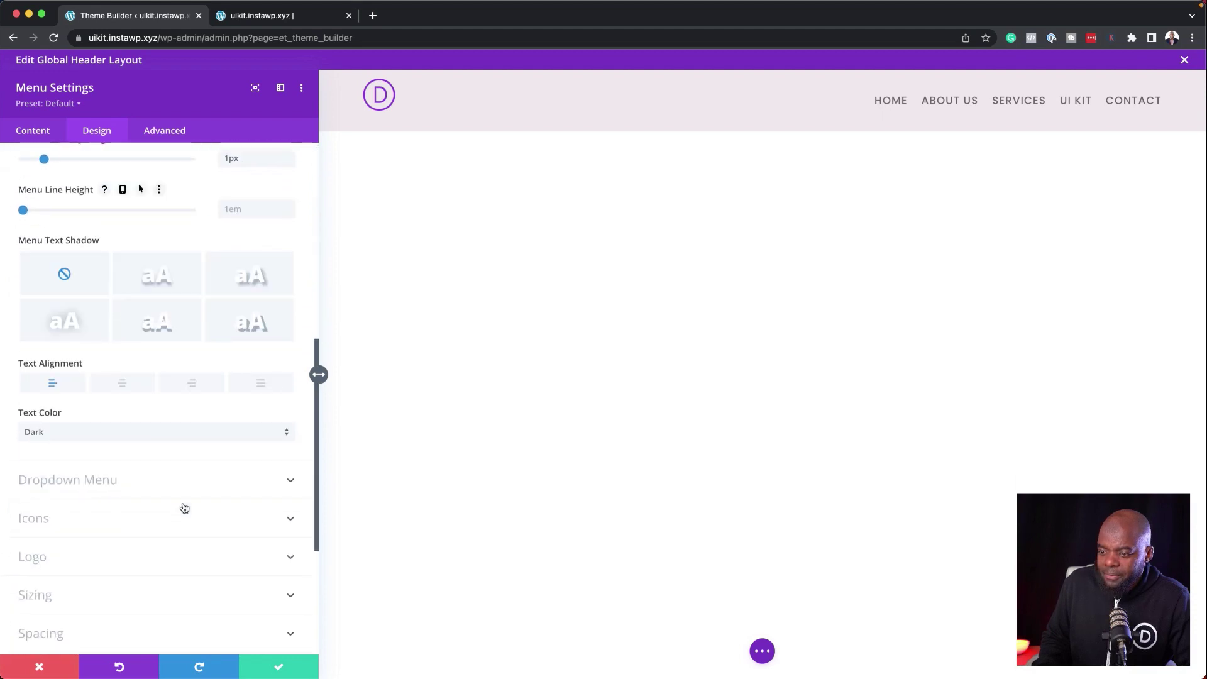
{"action": "left_click", "coordinate": [36, 162]}
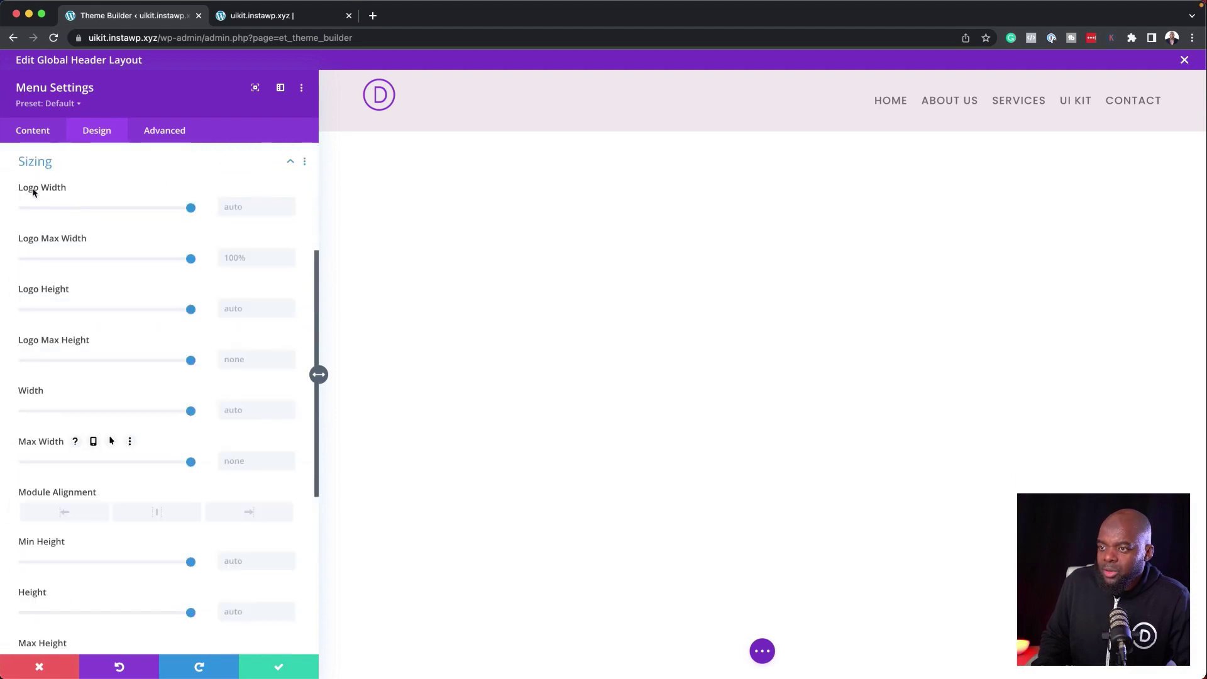
{"action": "left_click", "coordinate": [240, 410]}
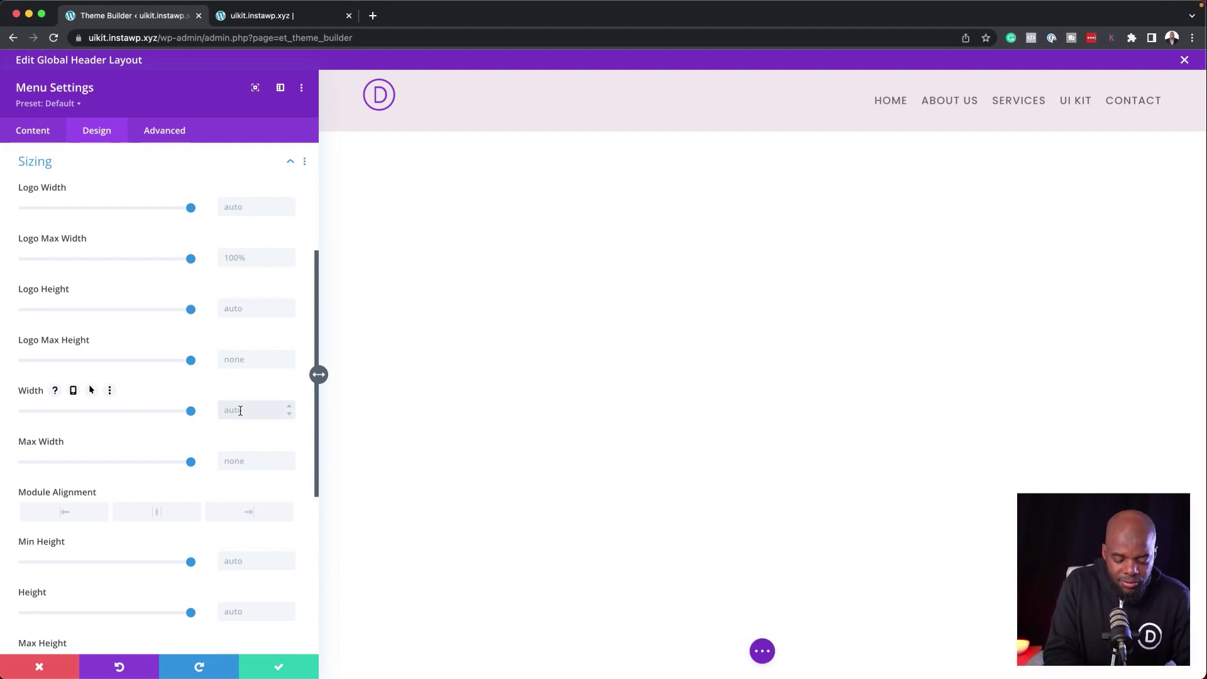
{"action": "type", "text": "50%"}
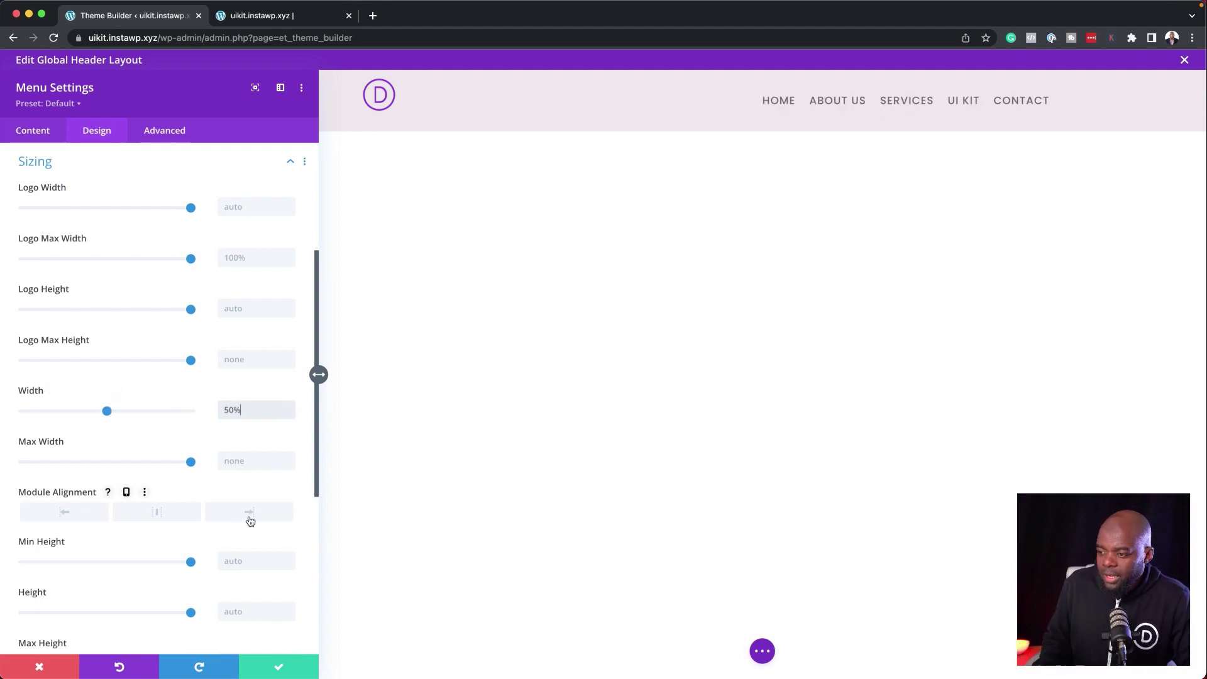
{"action": "left_click", "coordinate": [254, 515]}
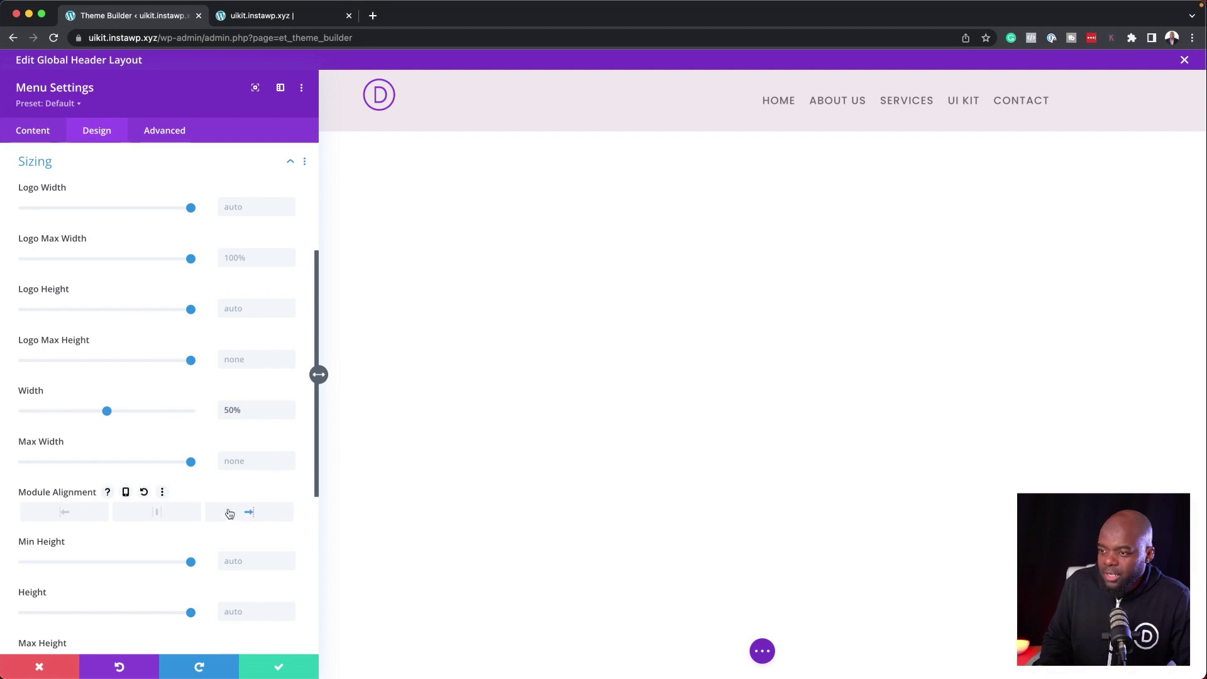
Align the menu text to the right and save the menu module.
{"action": "scroll", "coordinate": [126, 440], "scroll_direction": "up", "scroll_amount": 5}
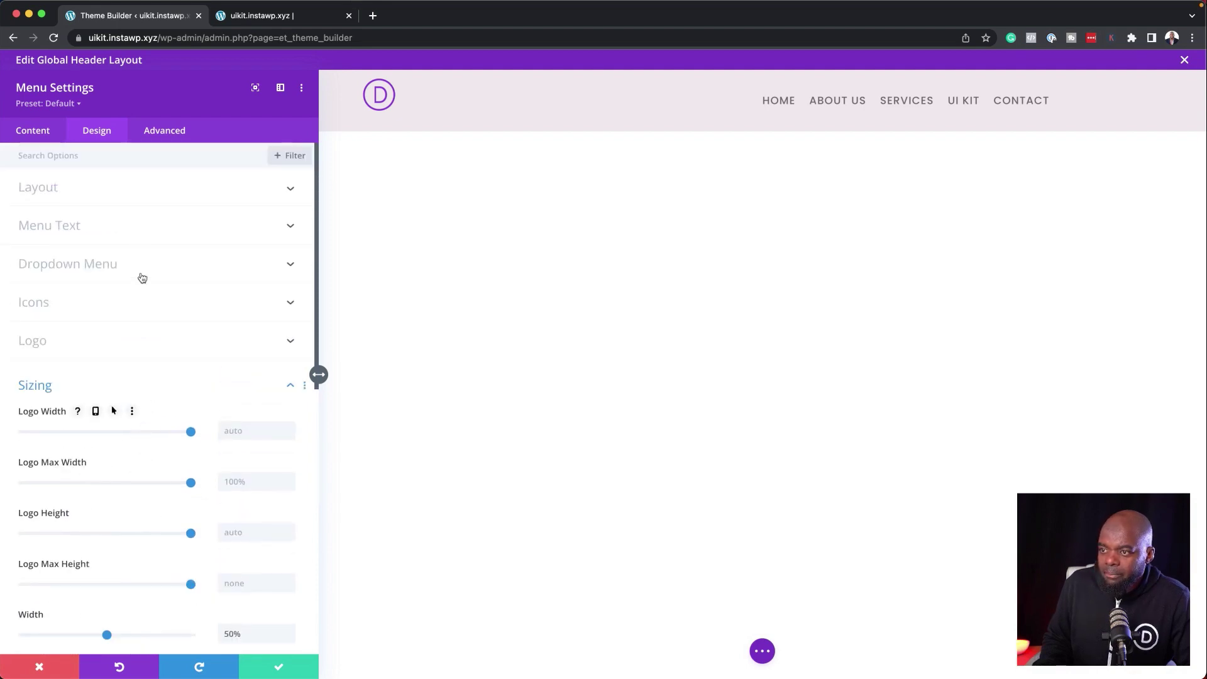
{"action": "left_click", "coordinate": [92, 224]}
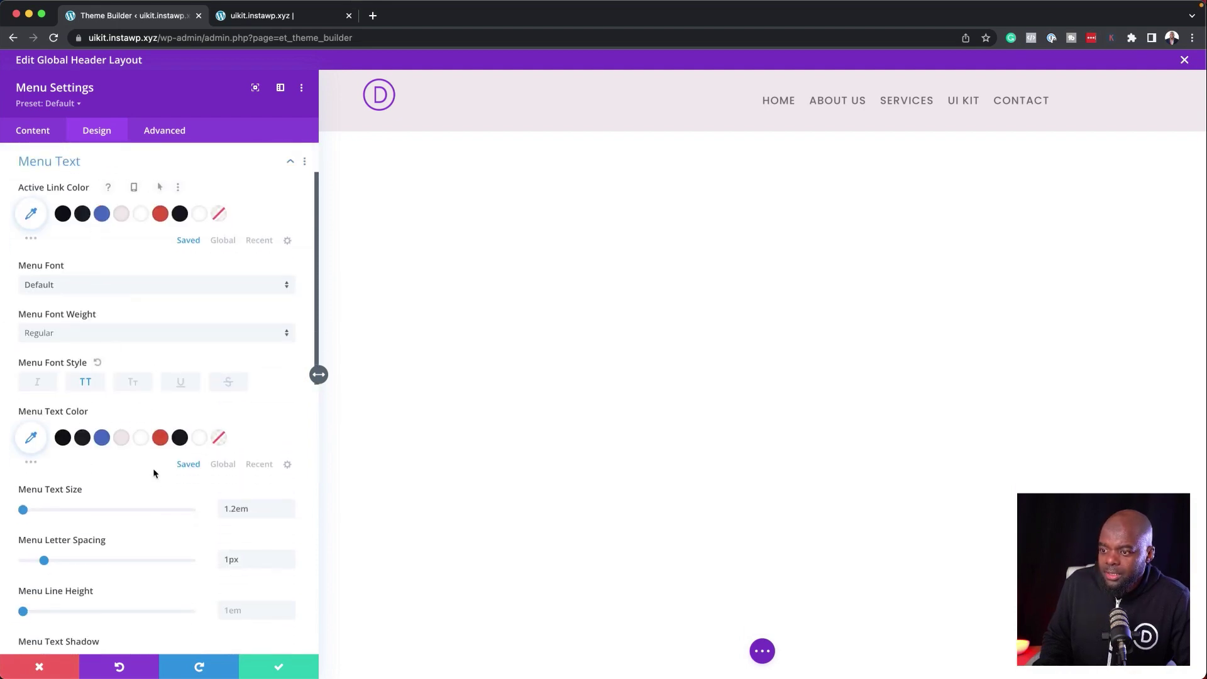
{"action": "scroll", "coordinate": [154, 470], "scroll_direction": "down", "scroll_amount": 3}
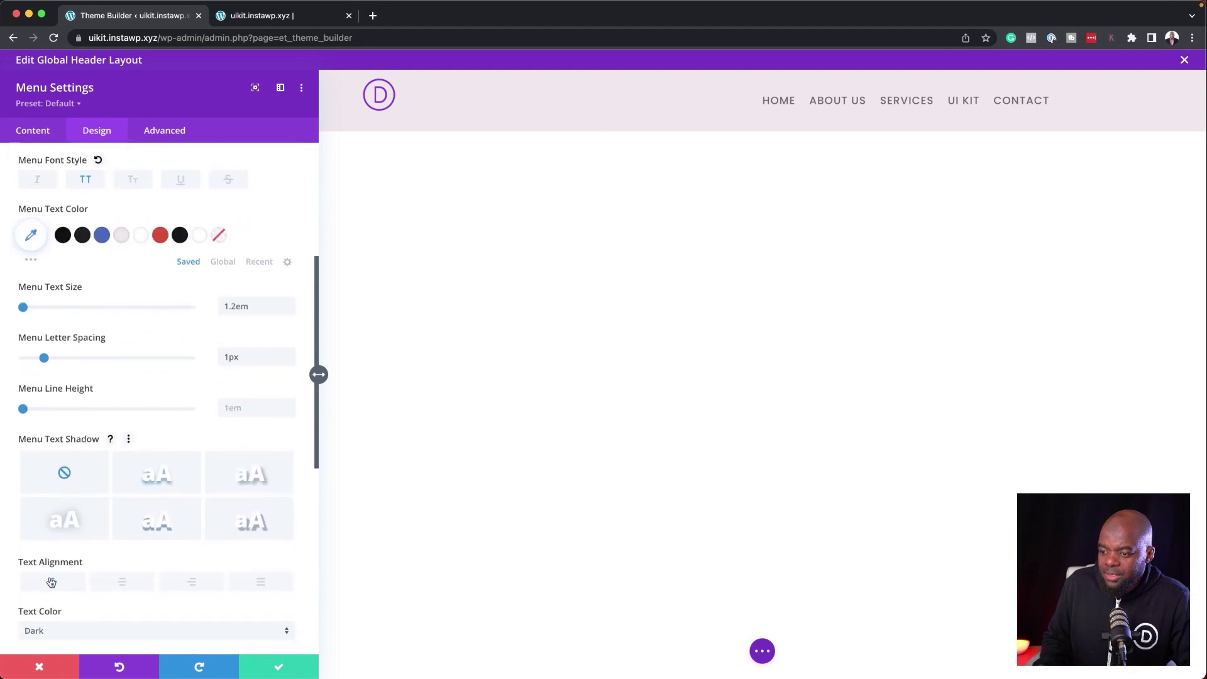
{"action": "left_click", "coordinate": [197, 587]}
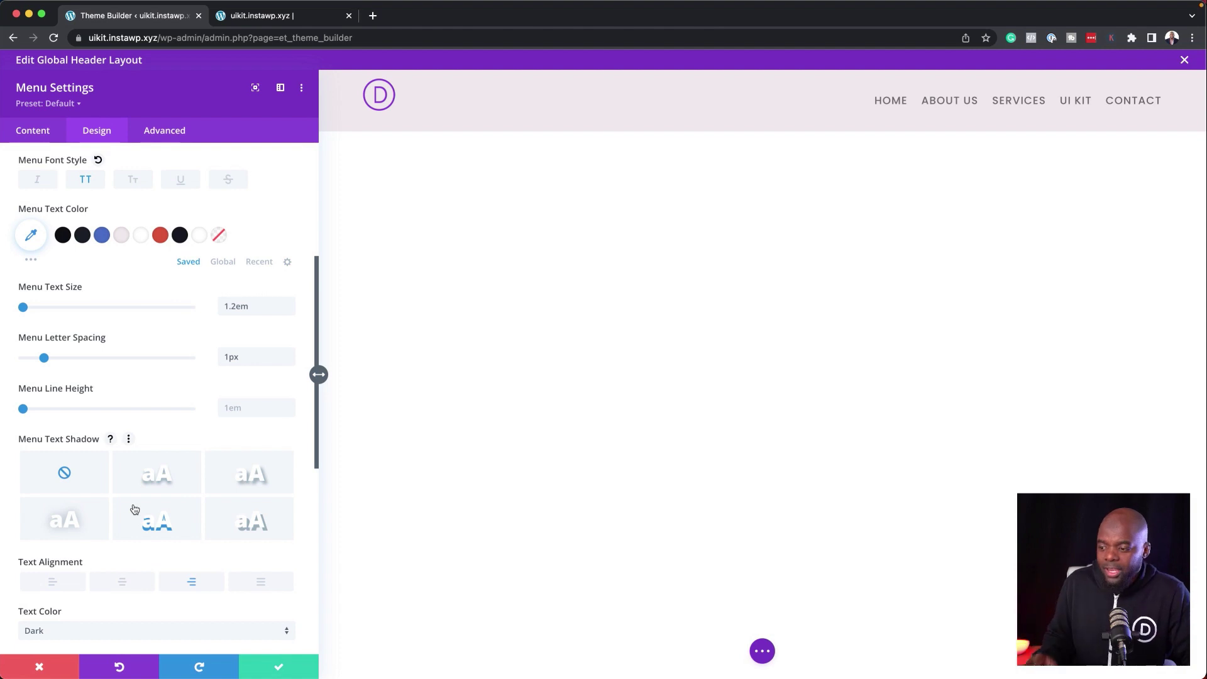
{"action": "left_click", "coordinate": [278, 667]}
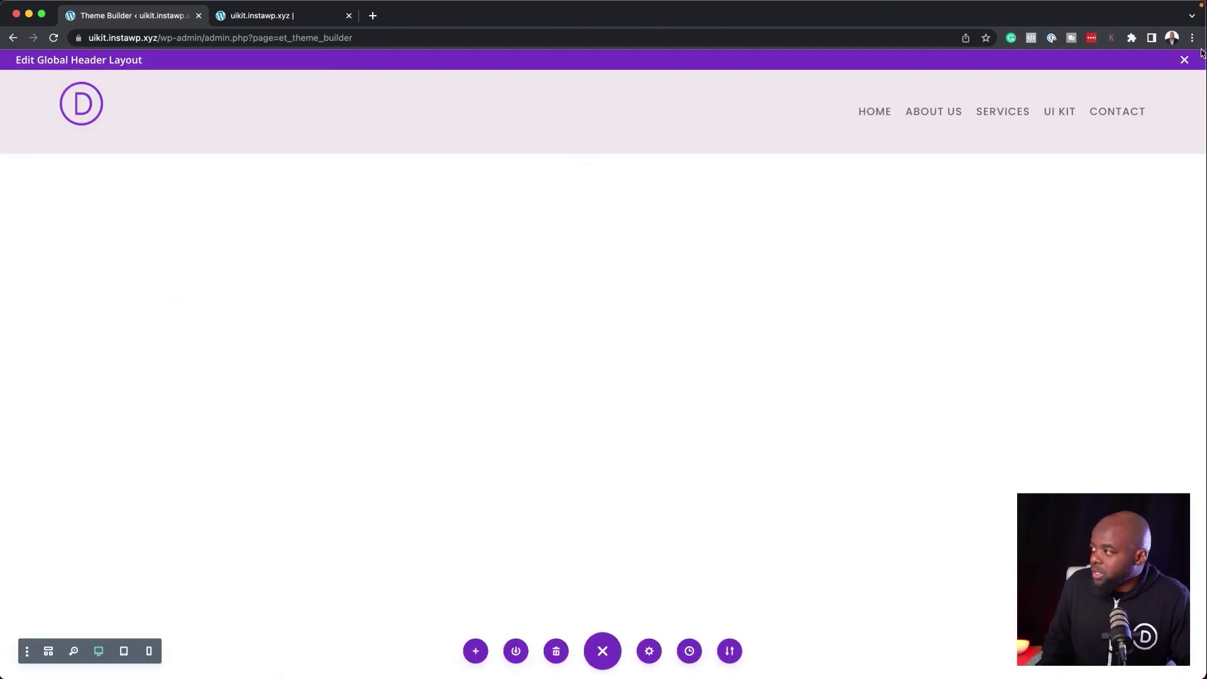
Close the global header layout and save the Theme Builder changes.
{"action": "left_click", "coordinate": [1184, 59]}
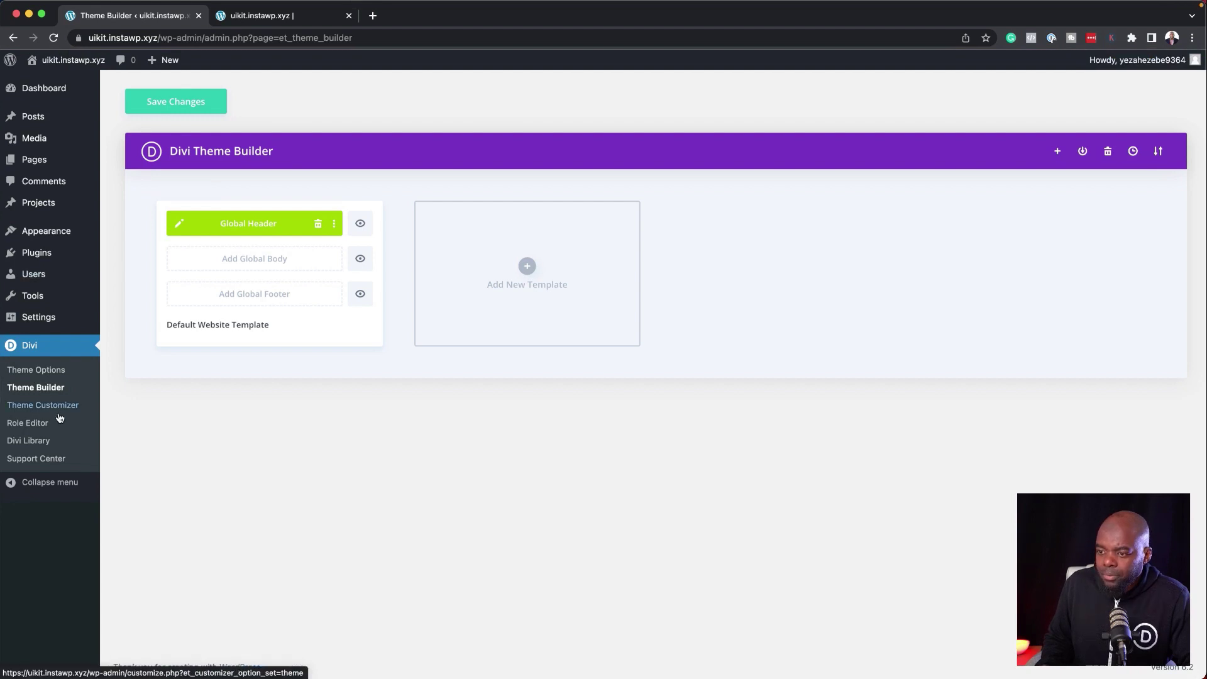
{"action": "left_click", "coordinate": [66, 372]}
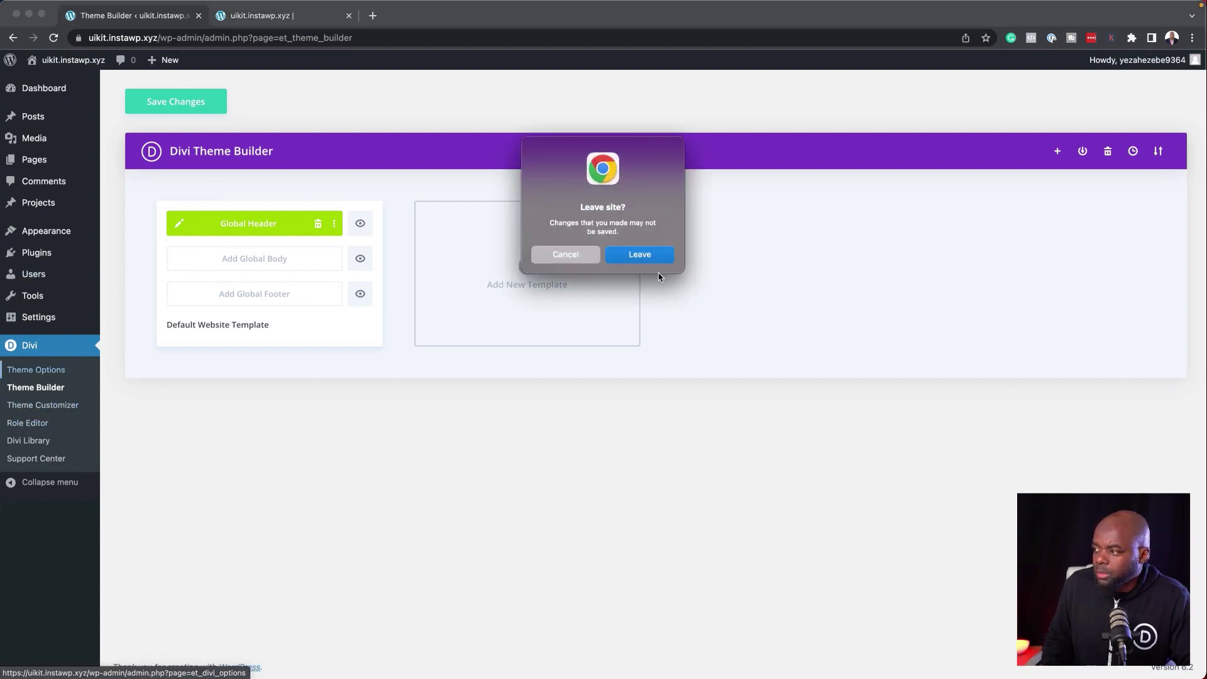
{"action": "left_click", "coordinate": [565, 255]}
{"action": "left_click", "coordinate": [193, 106]}
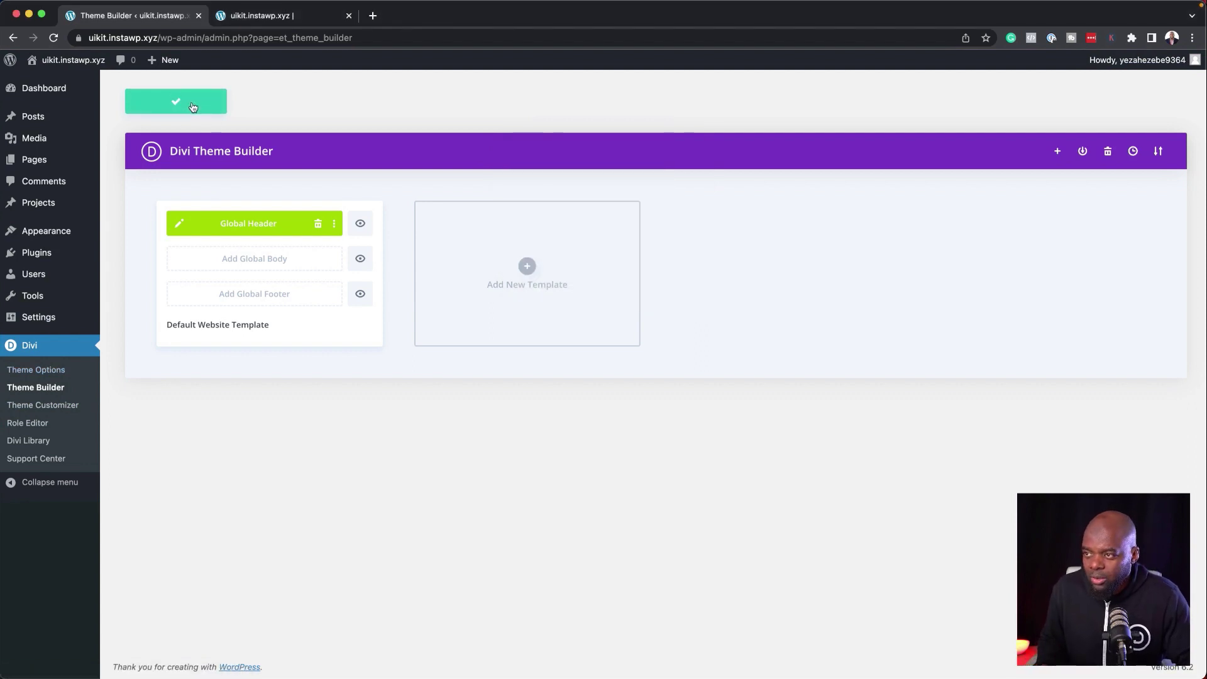
Set the site logo in Divi's Theme Options to BIZKRAFT-LOGO.png from the media library.
{"action": "left_click", "coordinate": [54, 375]}
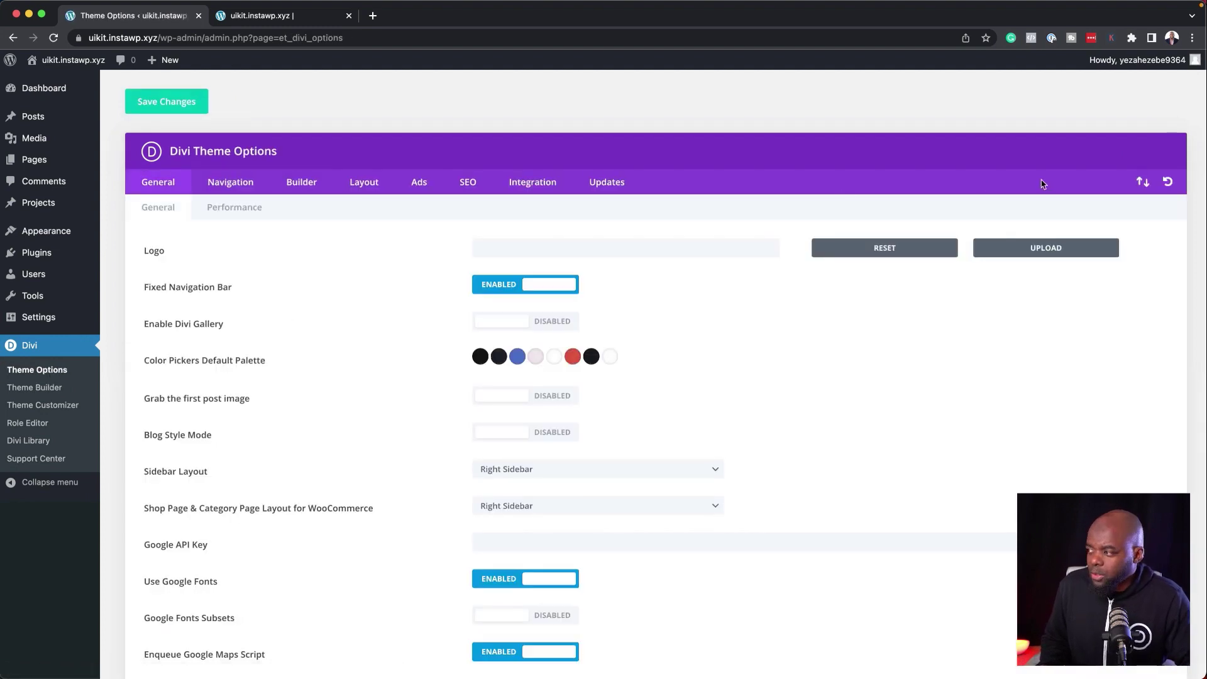
{"action": "left_click", "coordinate": [1039, 253]}
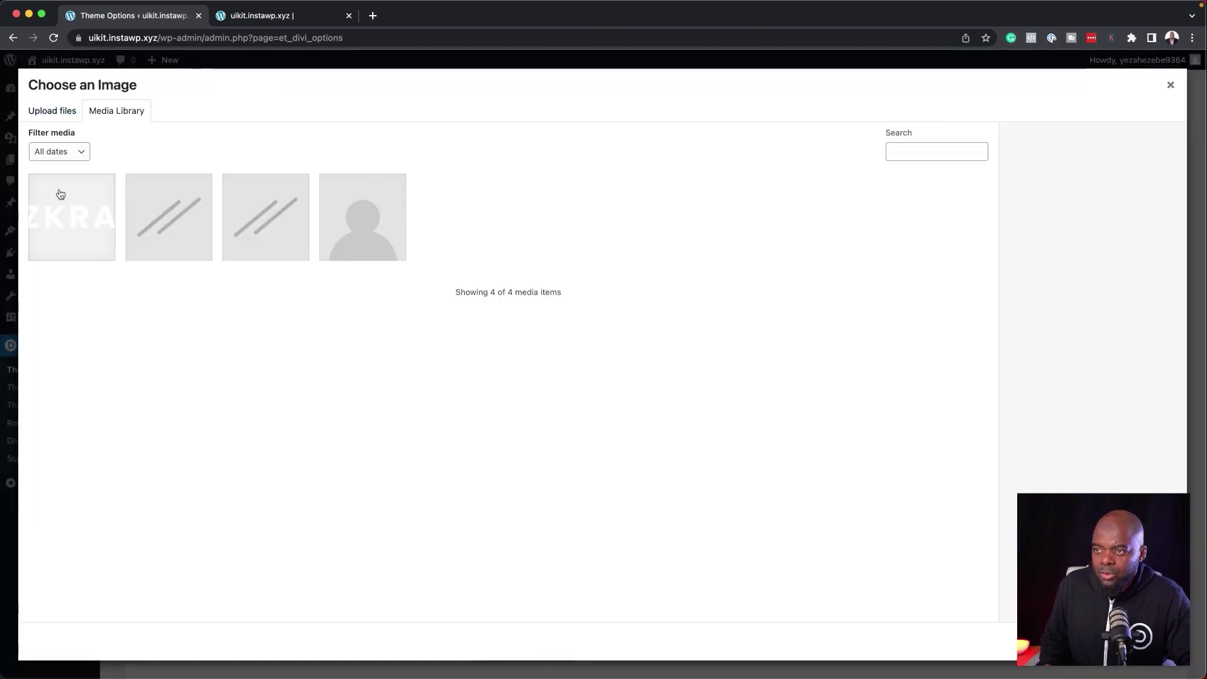
{"action": "left_click", "coordinate": [53, 112]}
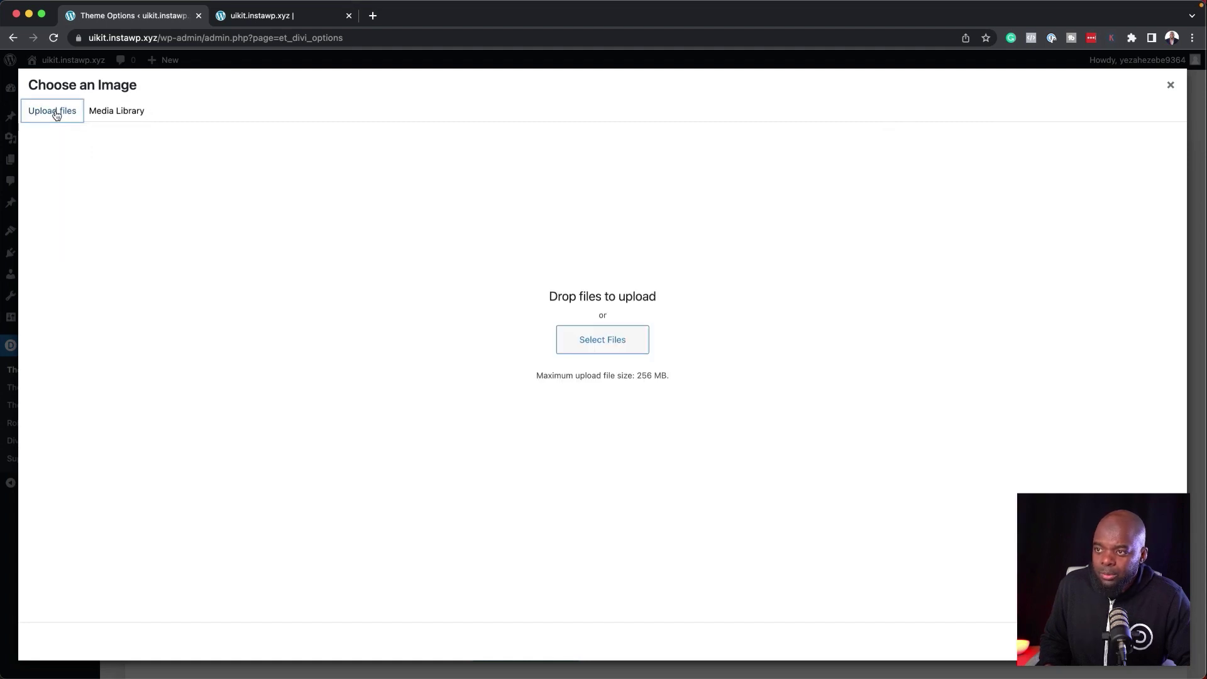
{"action": "left_click", "coordinate": [108, 113]}
{"action": "left_click", "coordinate": [65, 213]}
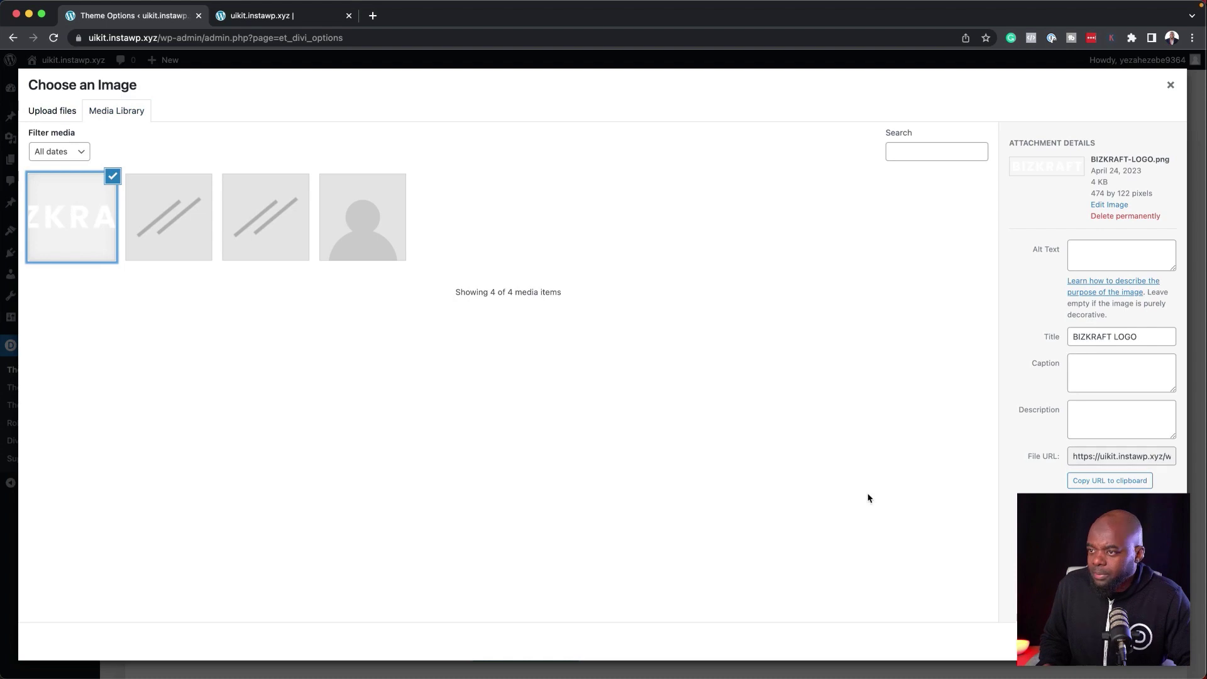
{"action": "left_click", "coordinate": [1131, 641]}
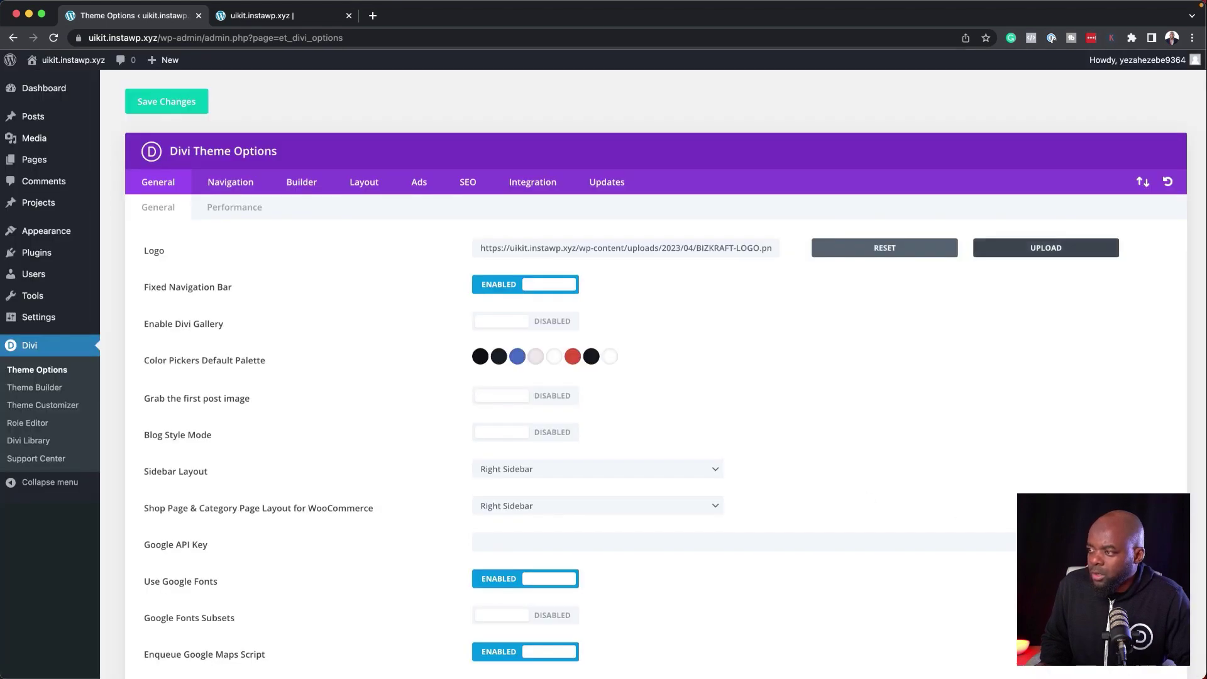
Save the theme options and reload the site's front page to check the header.
{"action": "left_click", "coordinate": [196, 103]}
{"action": "left_click", "coordinate": [288, 17]}
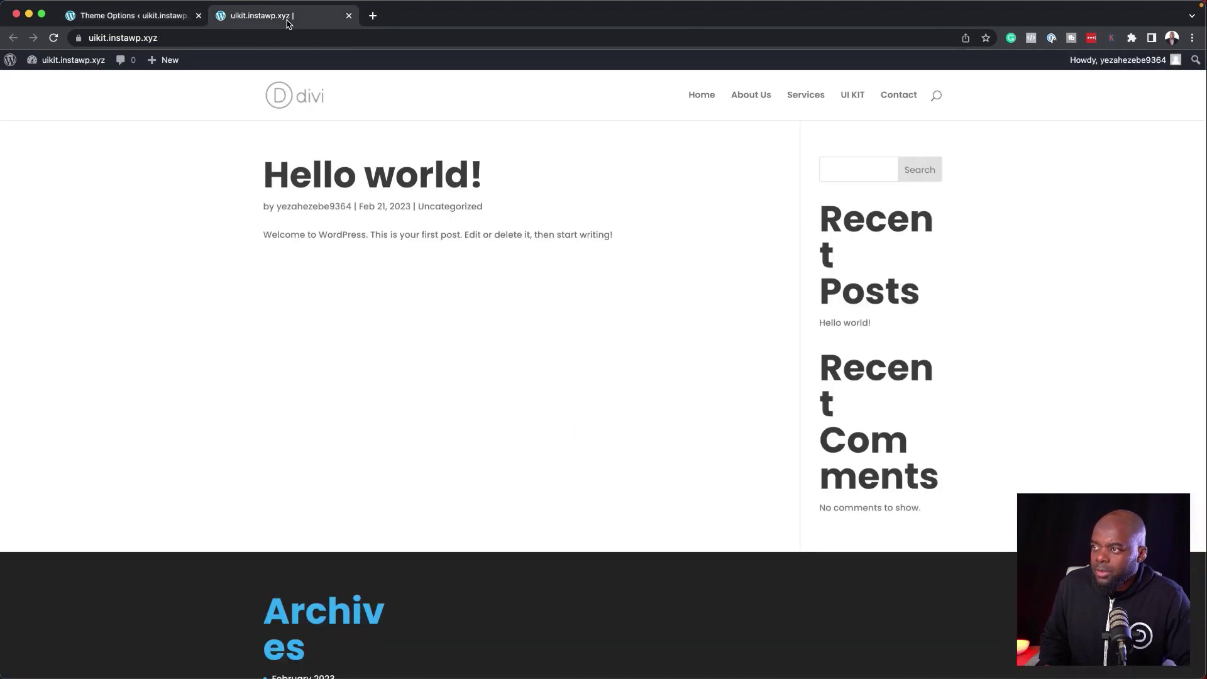
{"action": "left_click", "coordinate": [54, 38]}
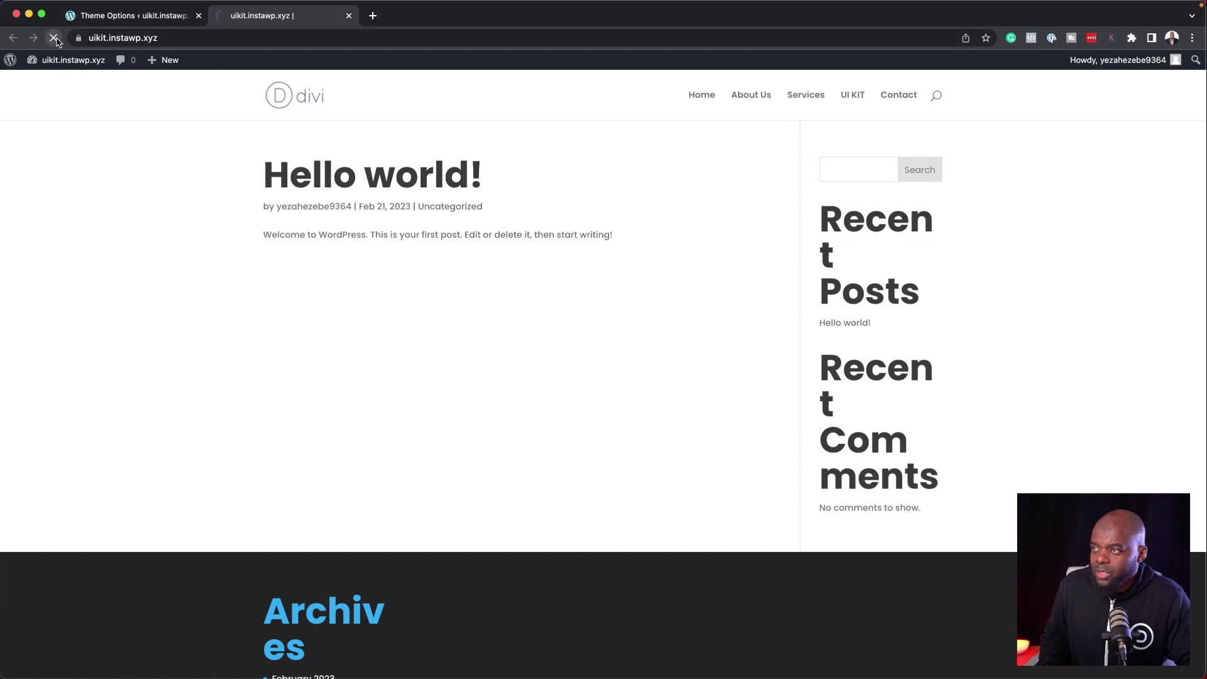
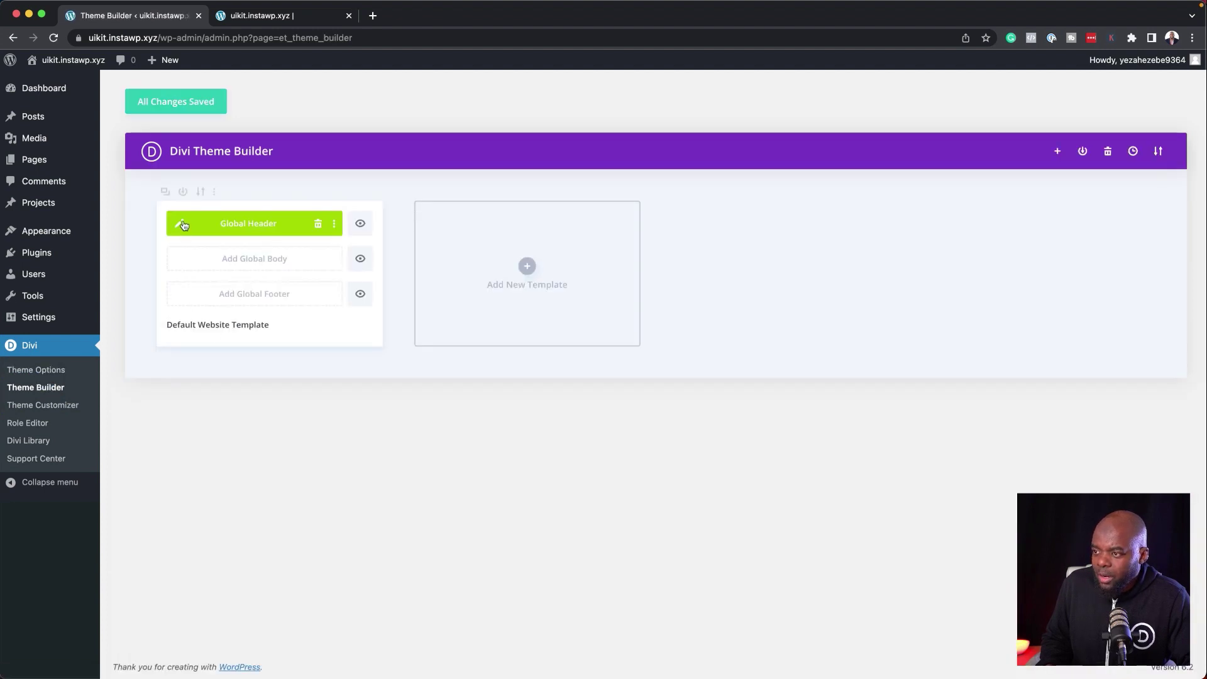
Reopen the global header layout, expand its layers down to the modules, and open the logo image's settings.
{"action": "left_click", "coordinate": [183, 223]}
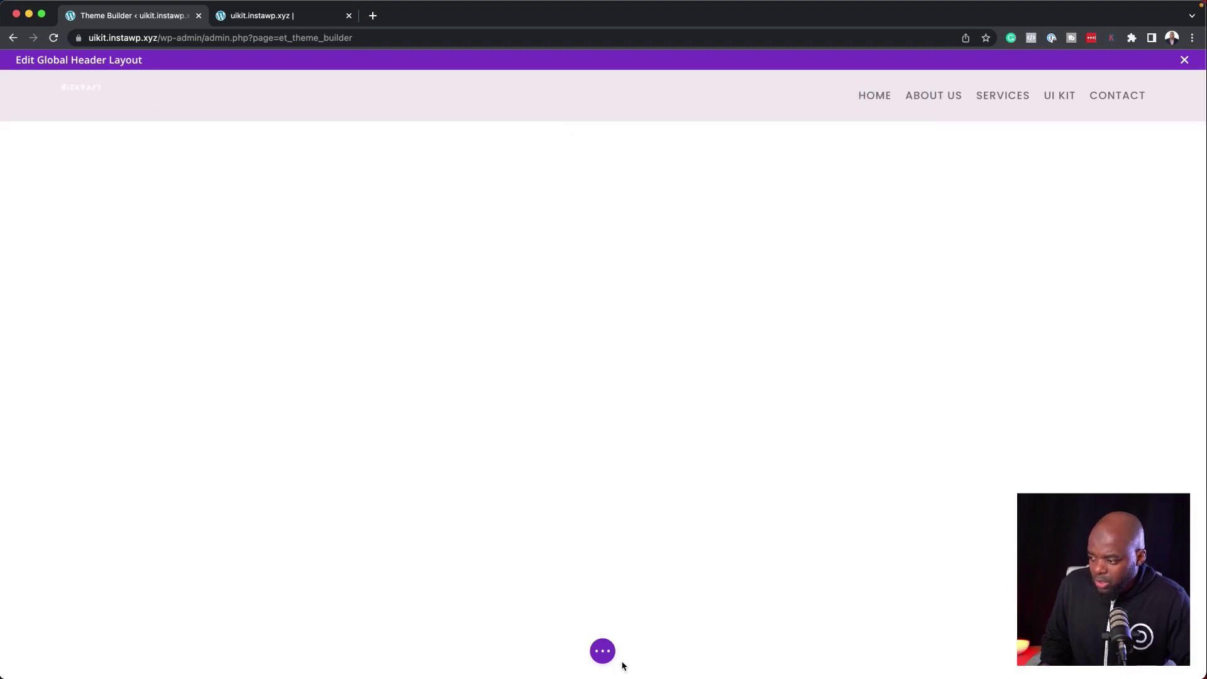
{"action": "left_click", "coordinate": [602, 653]}
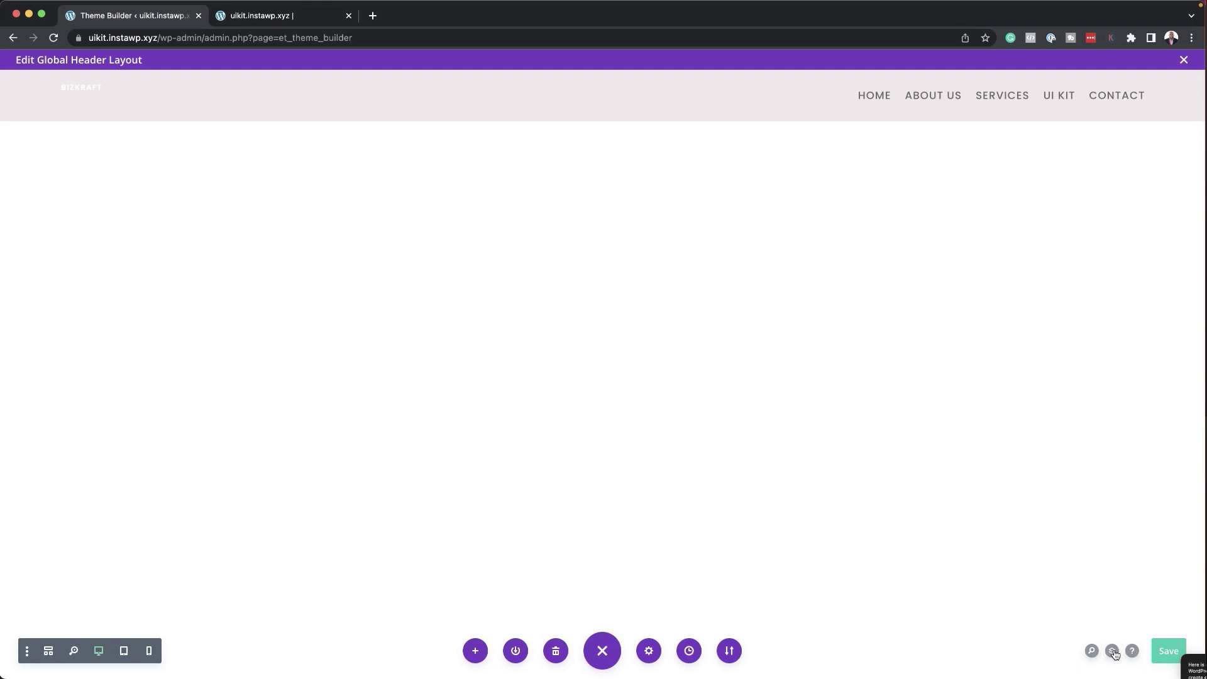
{"action": "left_click", "coordinate": [1112, 652]}
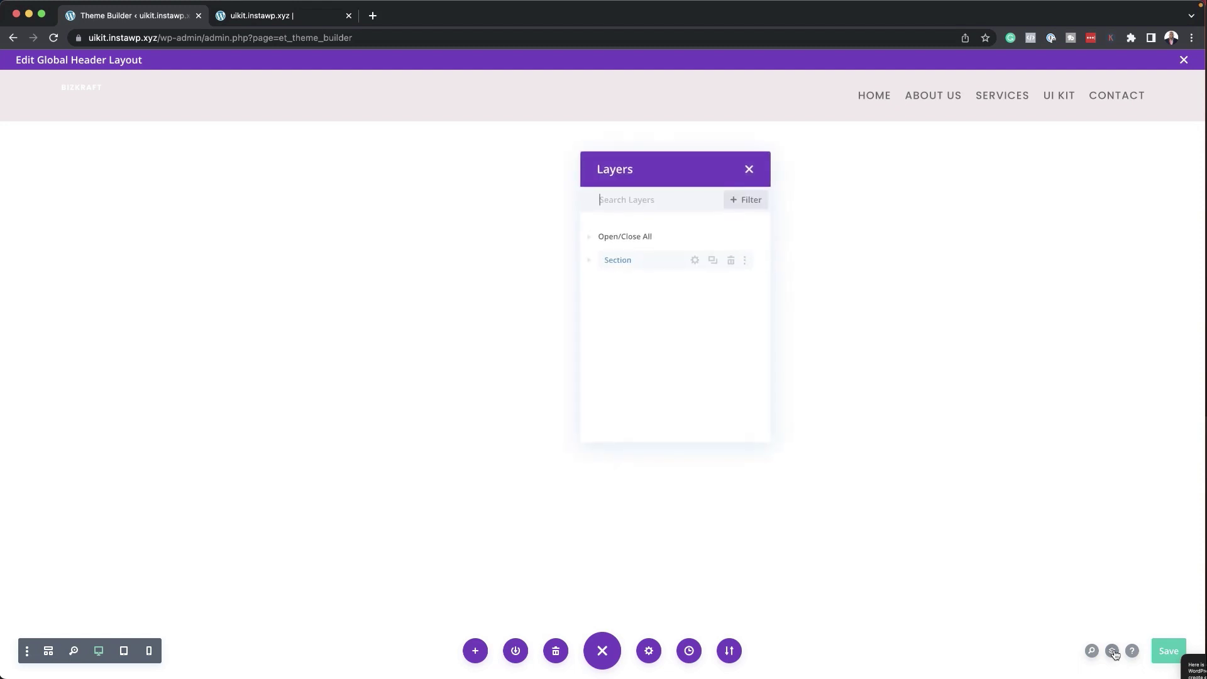
{"action": "left_click", "coordinate": [590, 260]}
{"action": "left_click", "coordinate": [600, 283]}
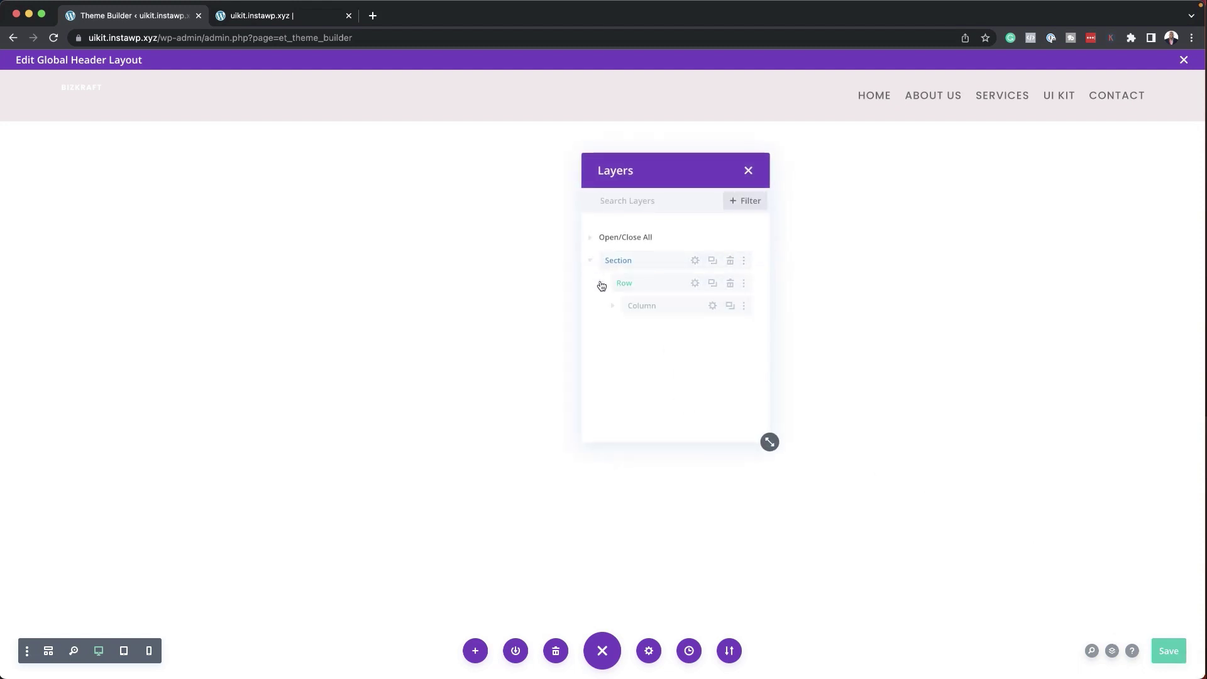
{"action": "left_click", "coordinate": [611, 306]}
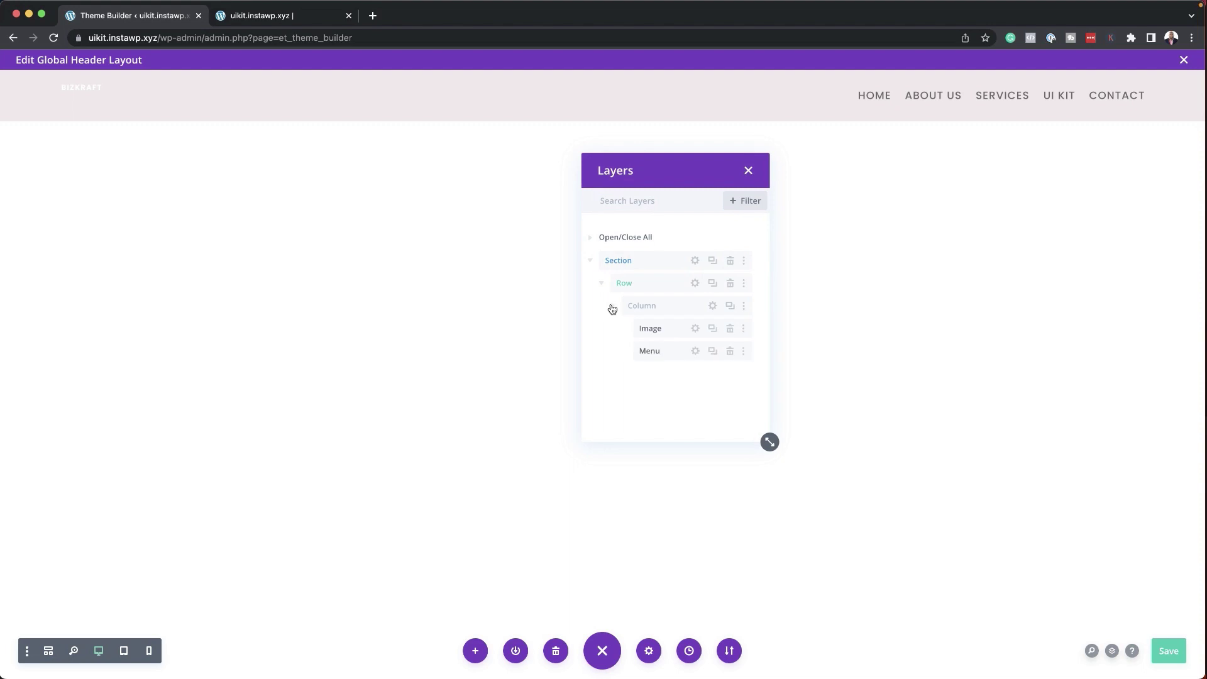
{"action": "left_click", "coordinate": [697, 331]}
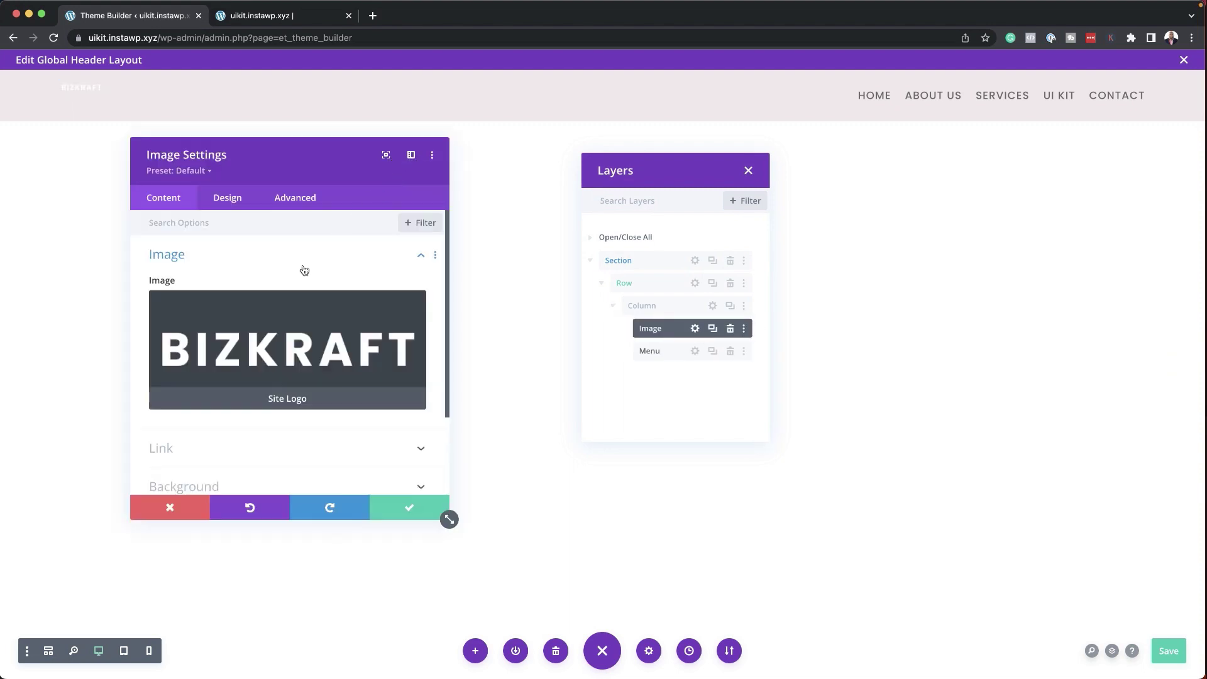
Set the logo image's width to 10% in its sizing options and apply the change.
{"action": "left_click", "coordinate": [227, 198]}
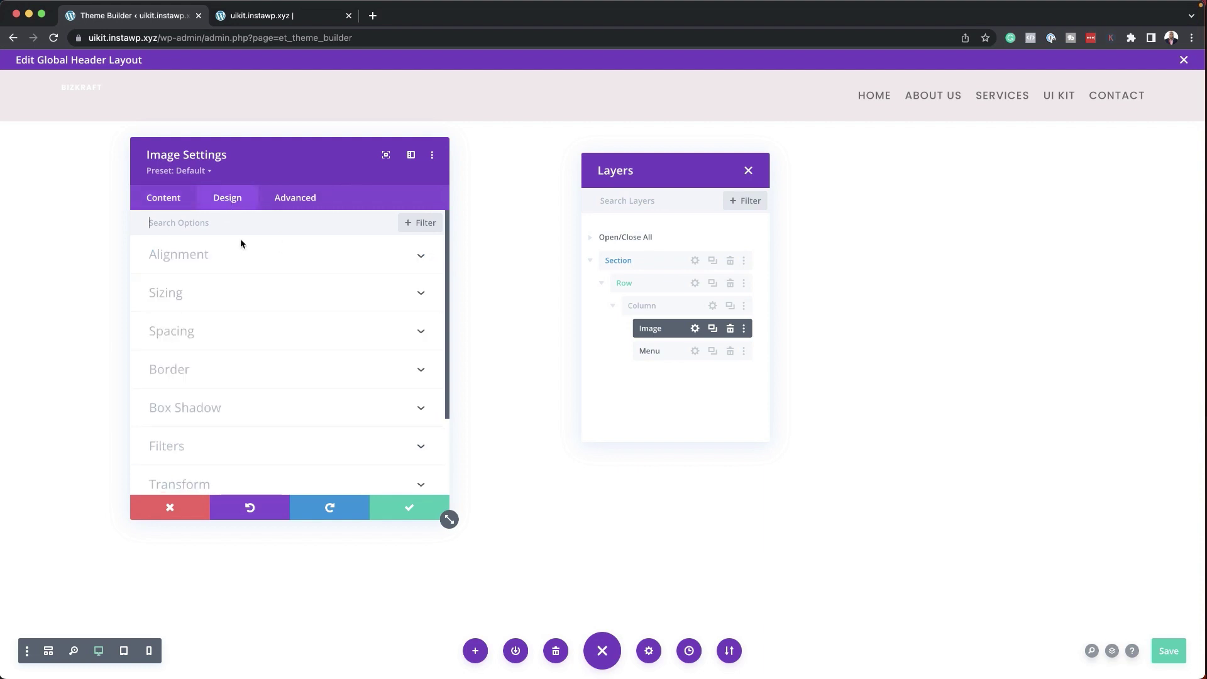
{"action": "left_click", "coordinate": [193, 295]}
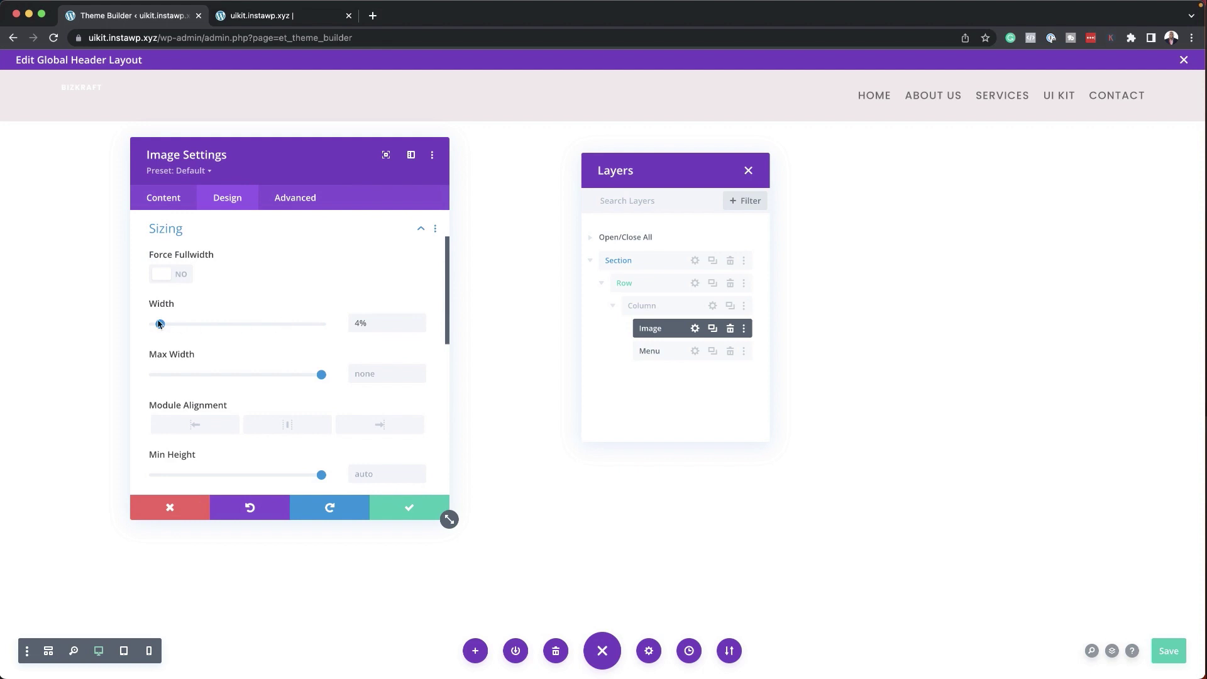
{"action": "left_click_drag", "start_coordinate": [162, 326], "coordinate": [172, 328]}
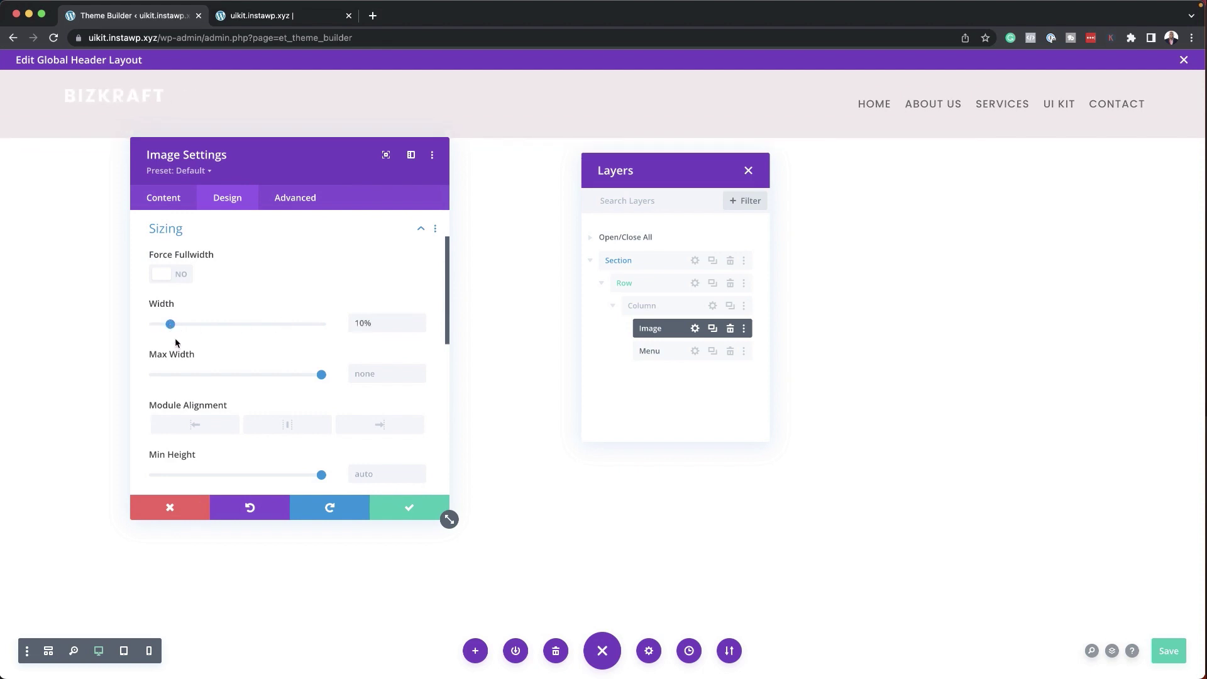
{"action": "left_click", "coordinate": [411, 508]}
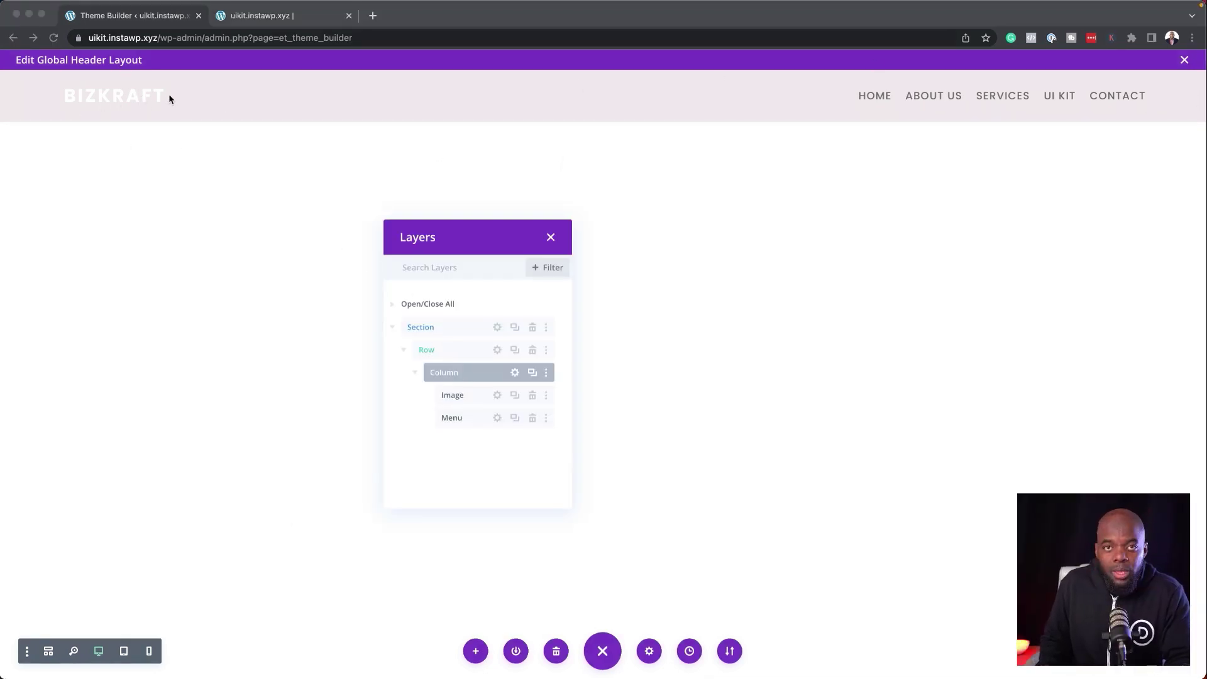
Change the header section's background colour to the saved blue swatch and apply it.
{"action": "left_click", "coordinate": [497, 327]}
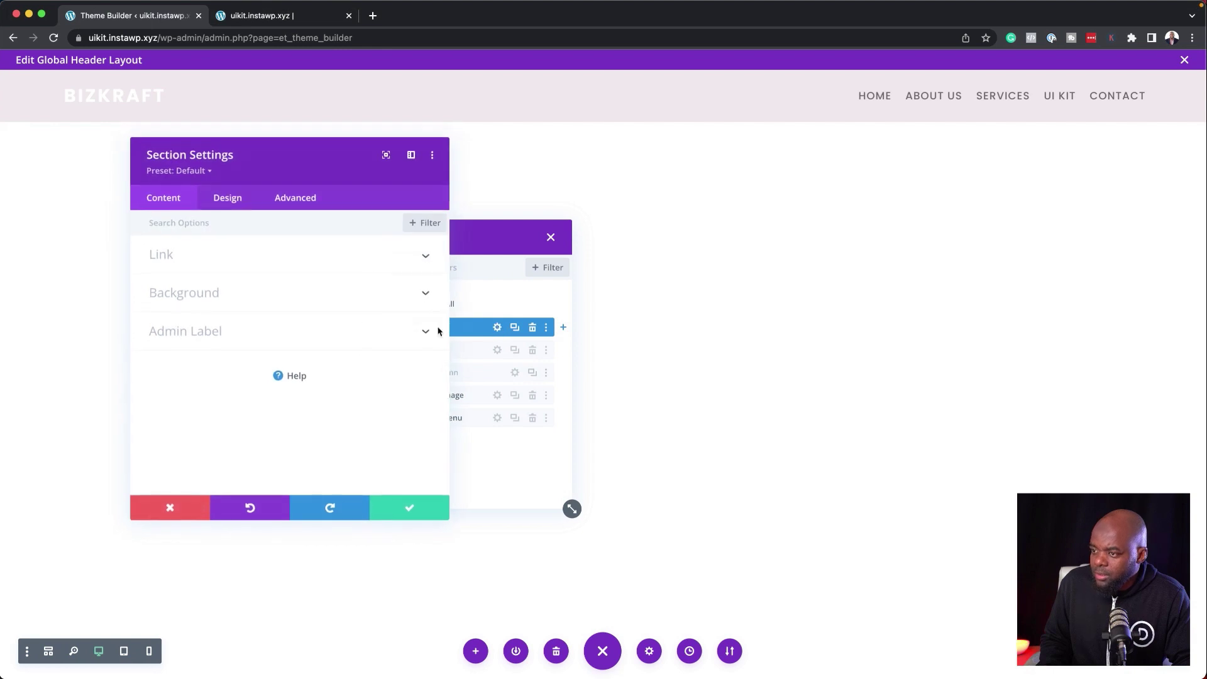
{"action": "left_click", "coordinate": [258, 295]}
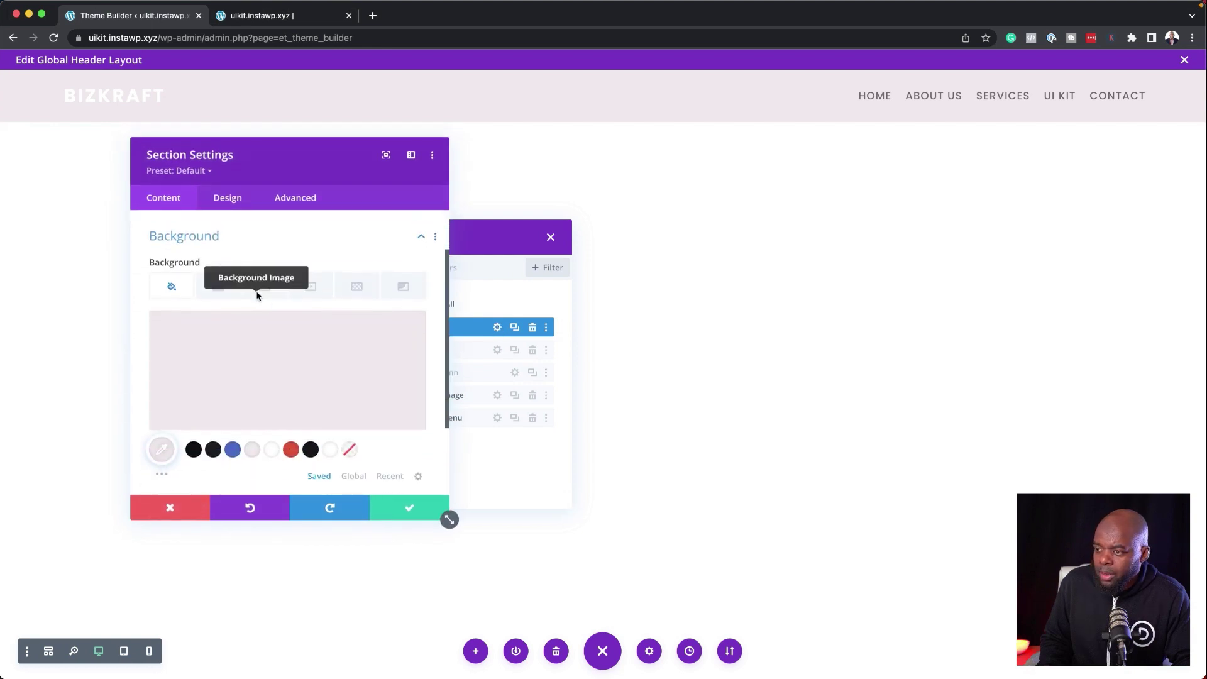
{"action": "left_click", "coordinate": [233, 442]}
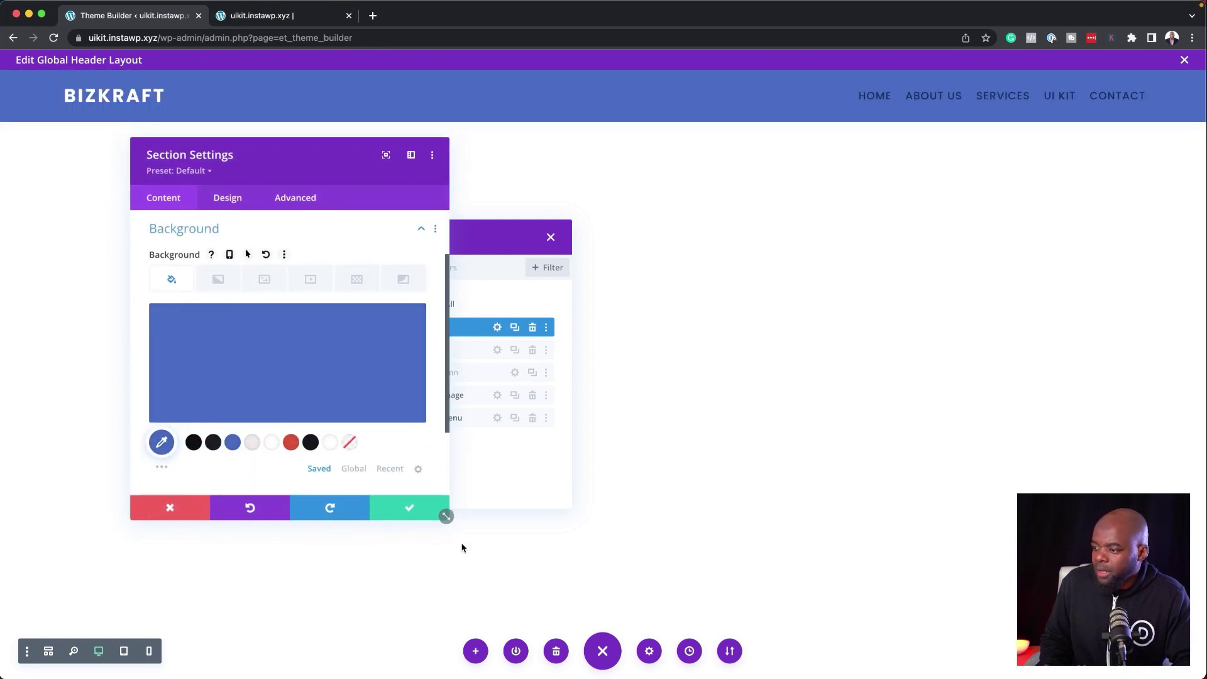
{"action": "left_click", "coordinate": [410, 510]}
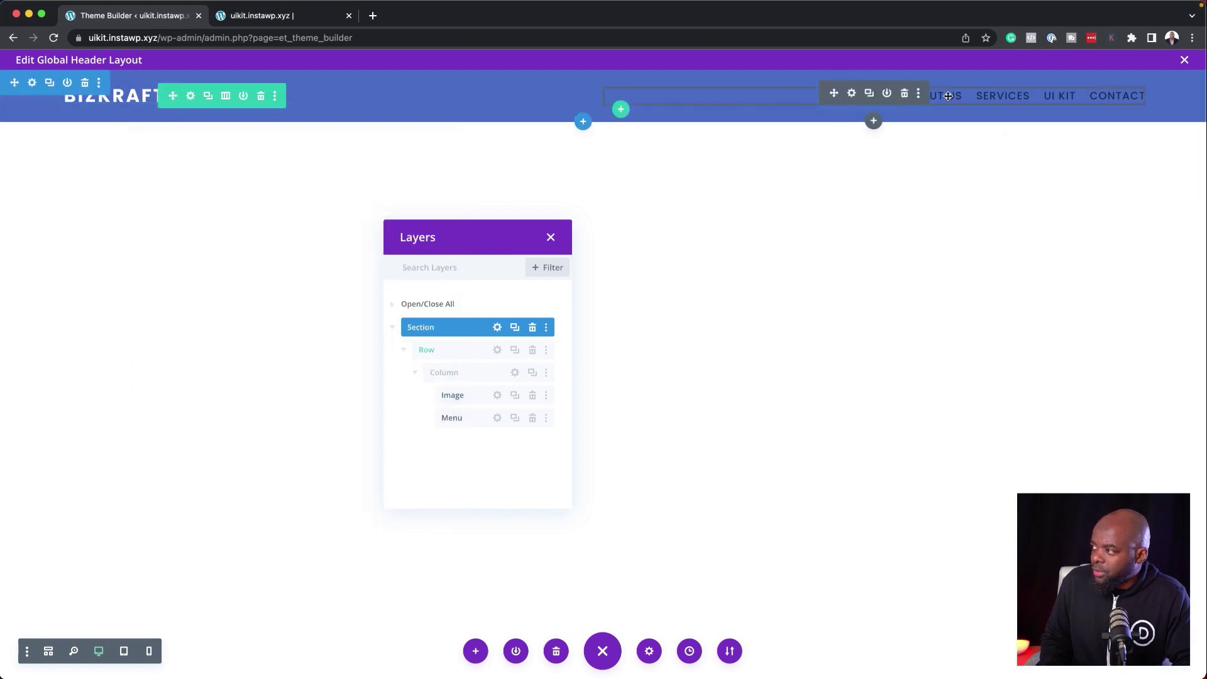
Set the header menu's active link colour to #eee5e9 and its menu text colour to white.
{"action": "left_click", "coordinate": [852, 94]}
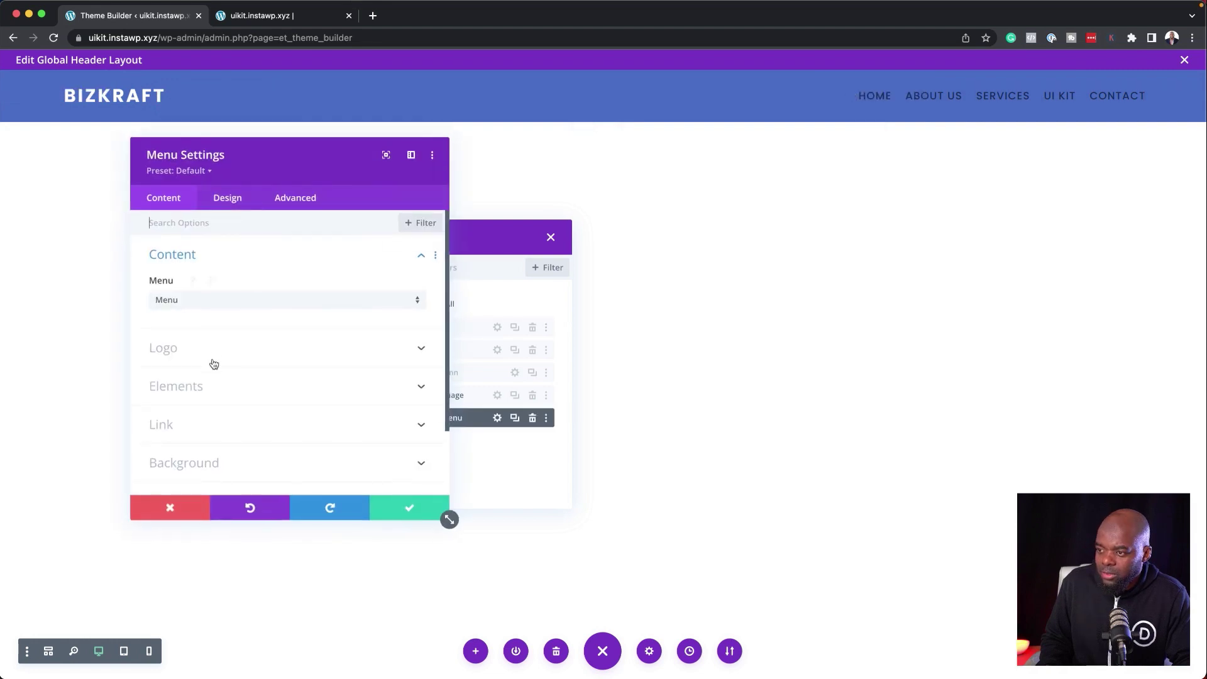
{"action": "left_click_drag", "start_coordinate": [244, 178], "coordinate": [150, 189]}
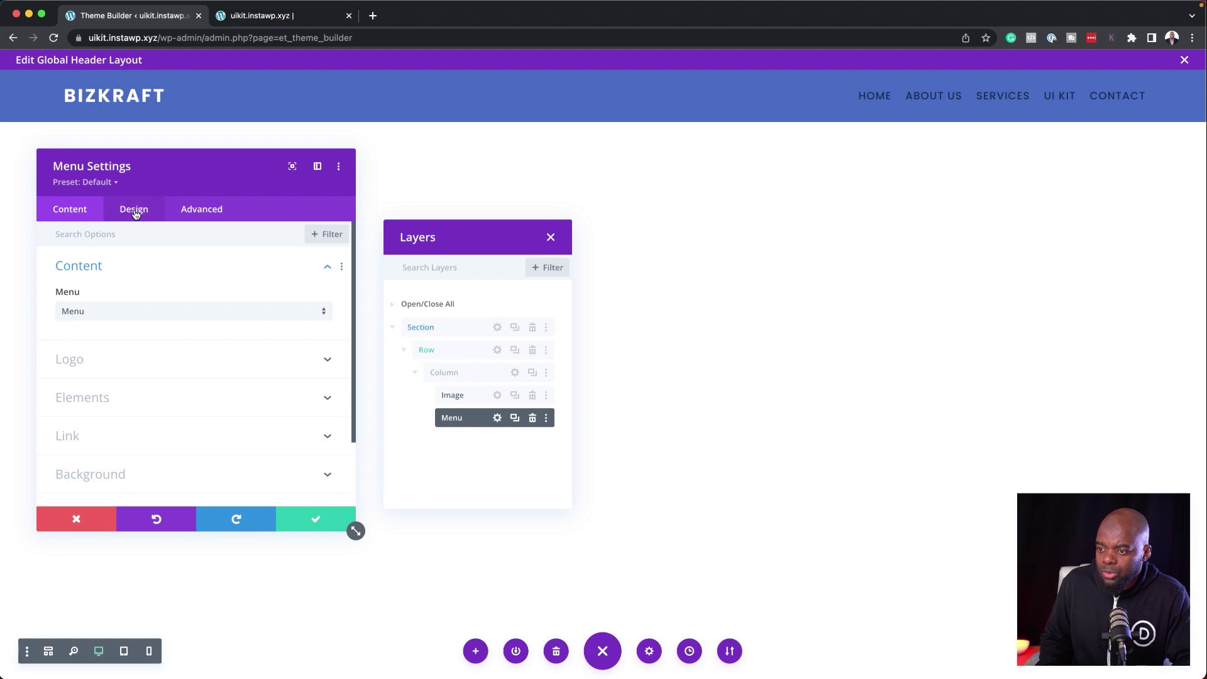
{"action": "left_click", "coordinate": [135, 212]}
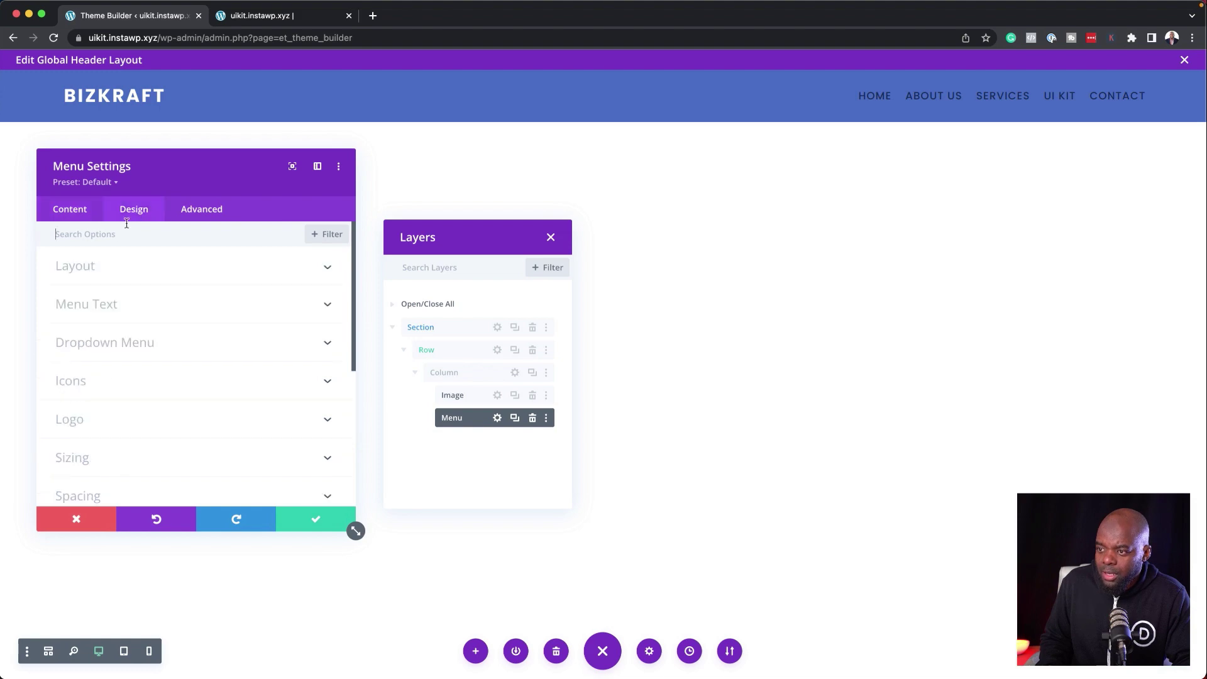
{"action": "left_click", "coordinate": [112, 308]}
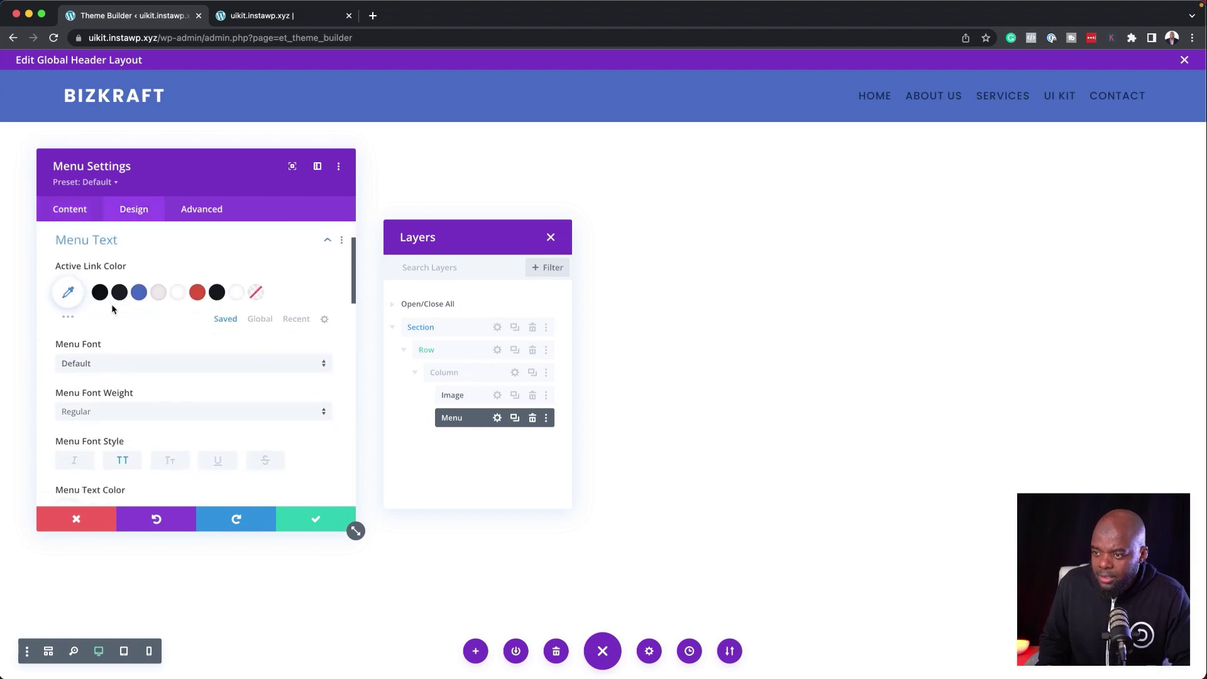
{"action": "left_click", "coordinate": [159, 296]}
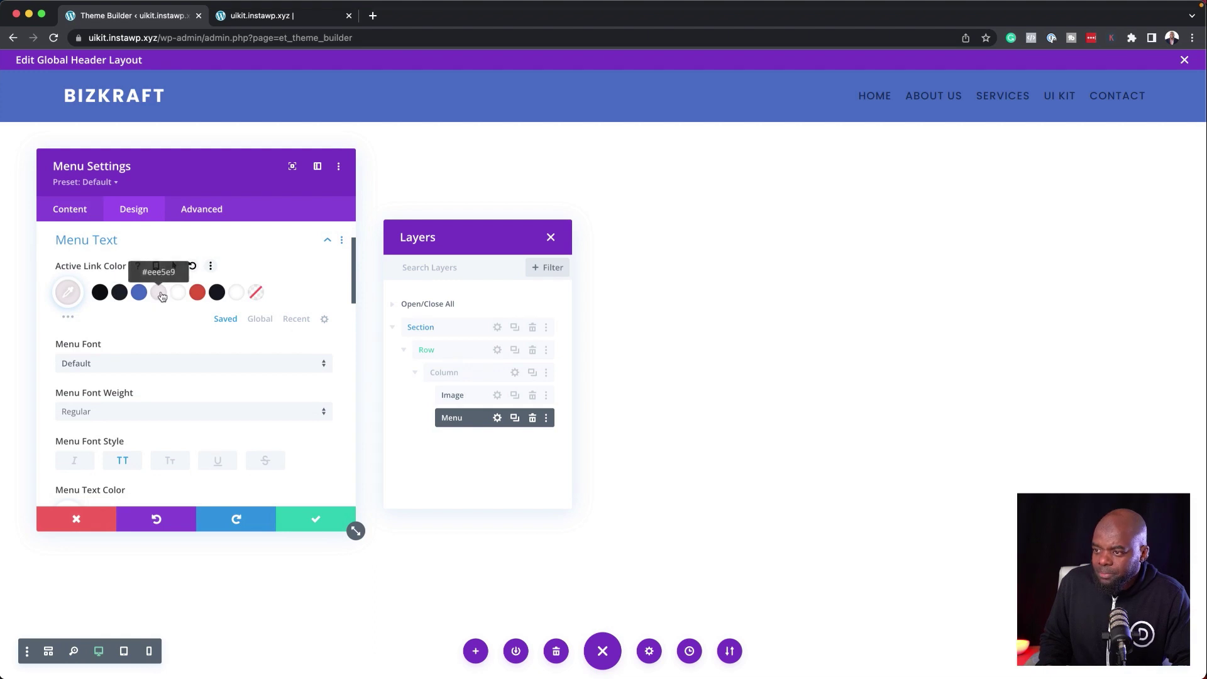
{"action": "scroll", "coordinate": [168, 365], "scroll_direction": "down", "scroll_amount": 3}
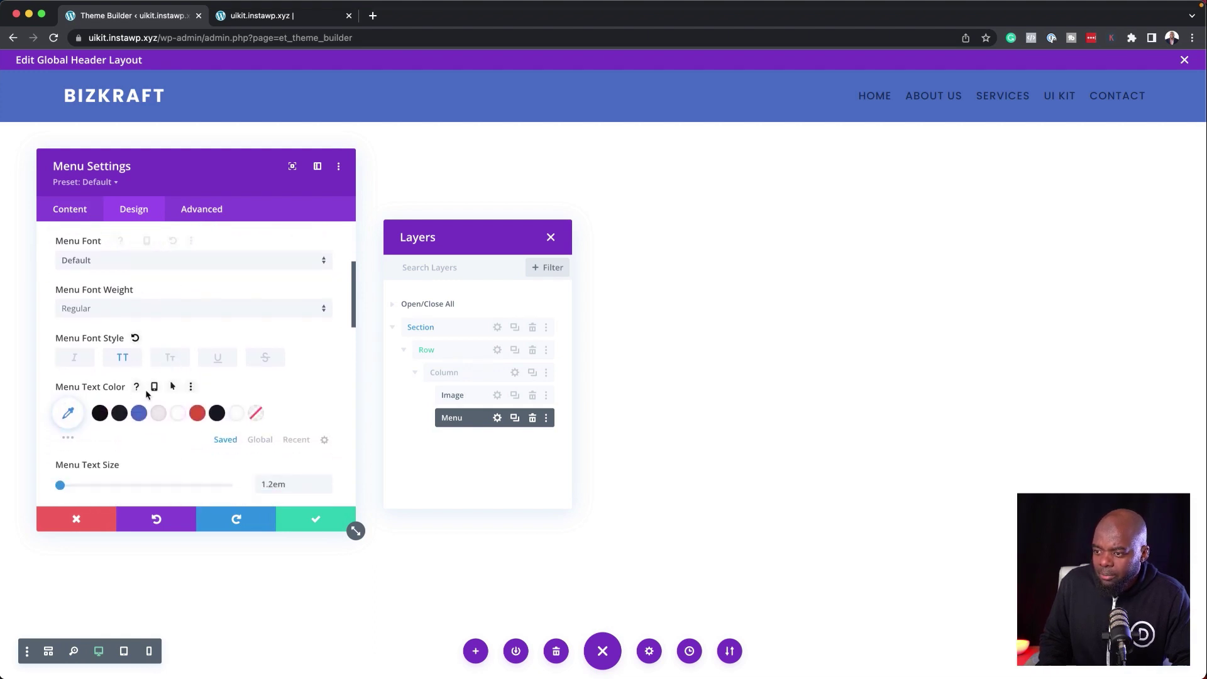
{"action": "left_click", "coordinate": [178, 413]}
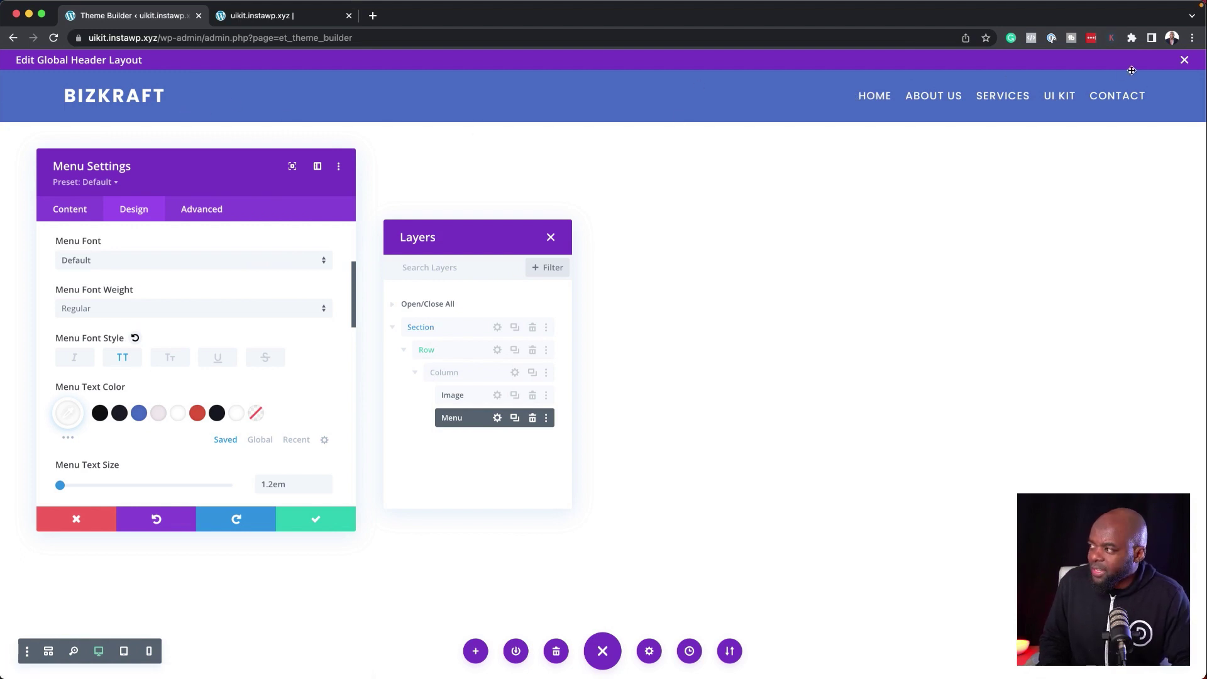
{"action": "left_click", "coordinate": [316, 523]}
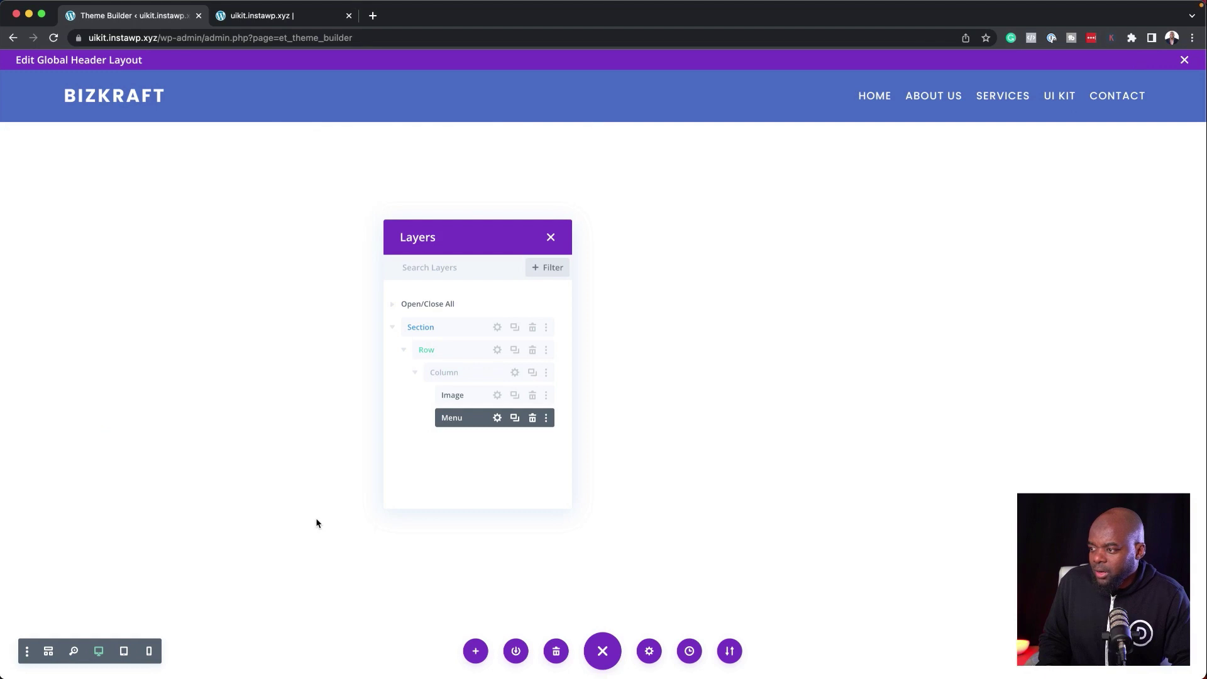
{"action": "left_click", "coordinate": [551, 239]}
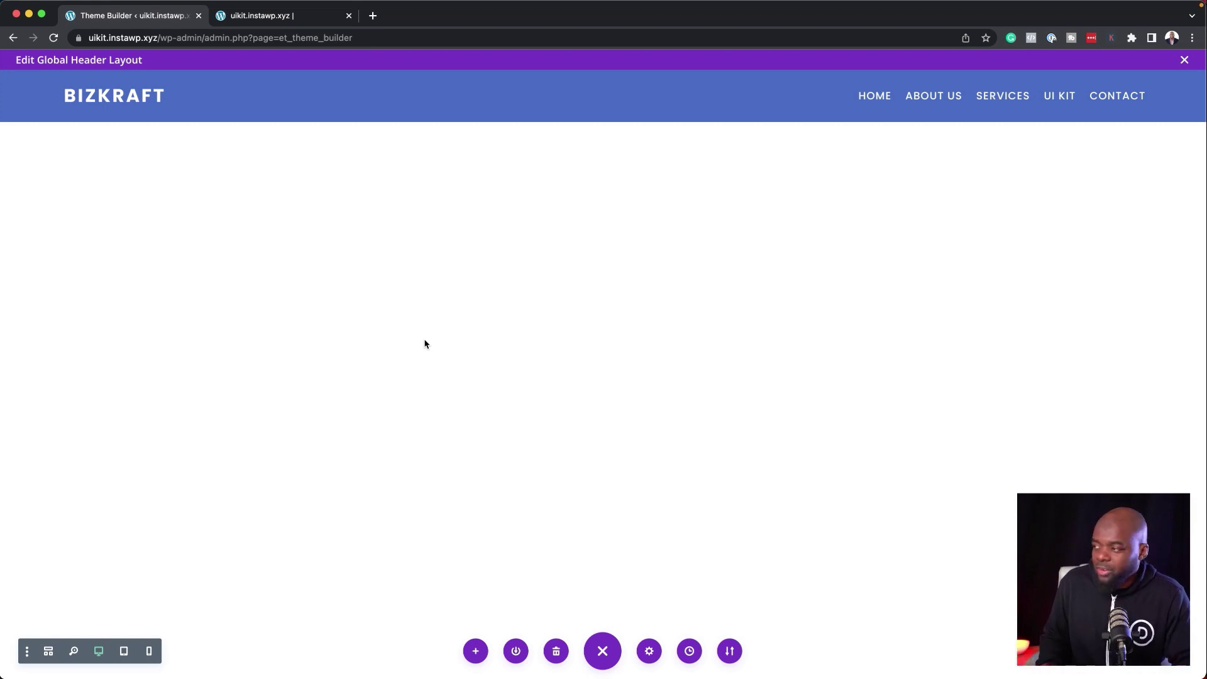
Reload the site's front page and check the header and mobile menu at tablet and phone browser widths.
{"action": "left_click", "coordinate": [277, 15]}
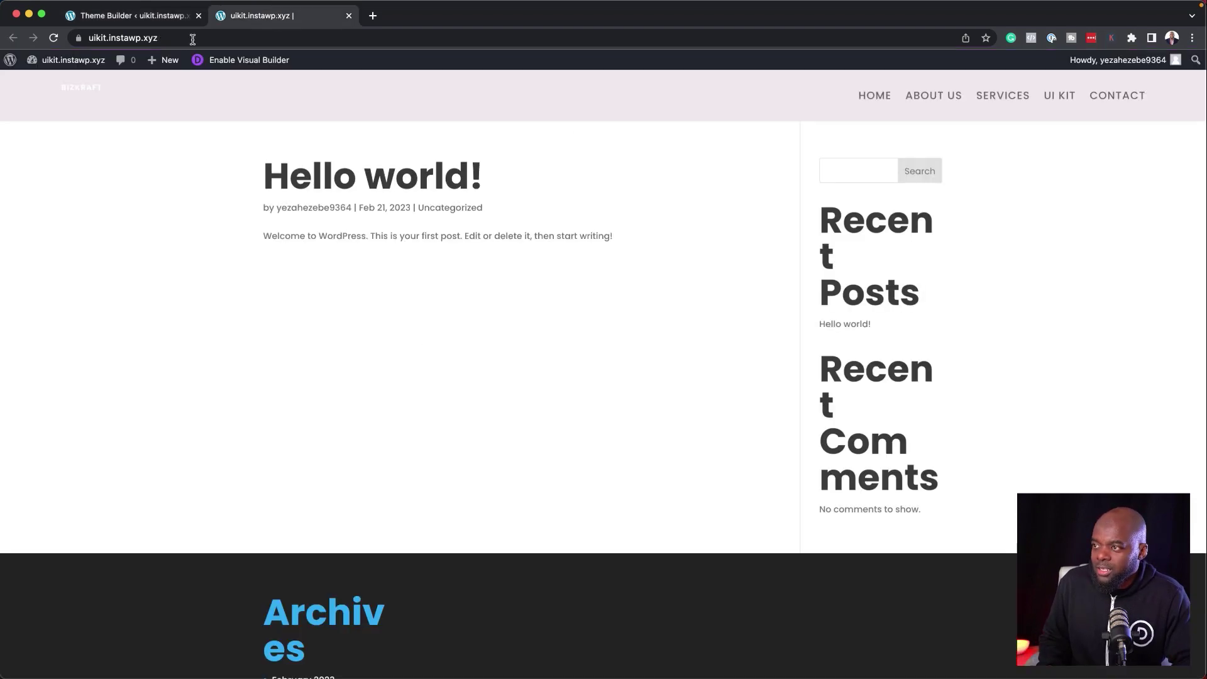
{"action": "left_click", "coordinate": [54, 38]}
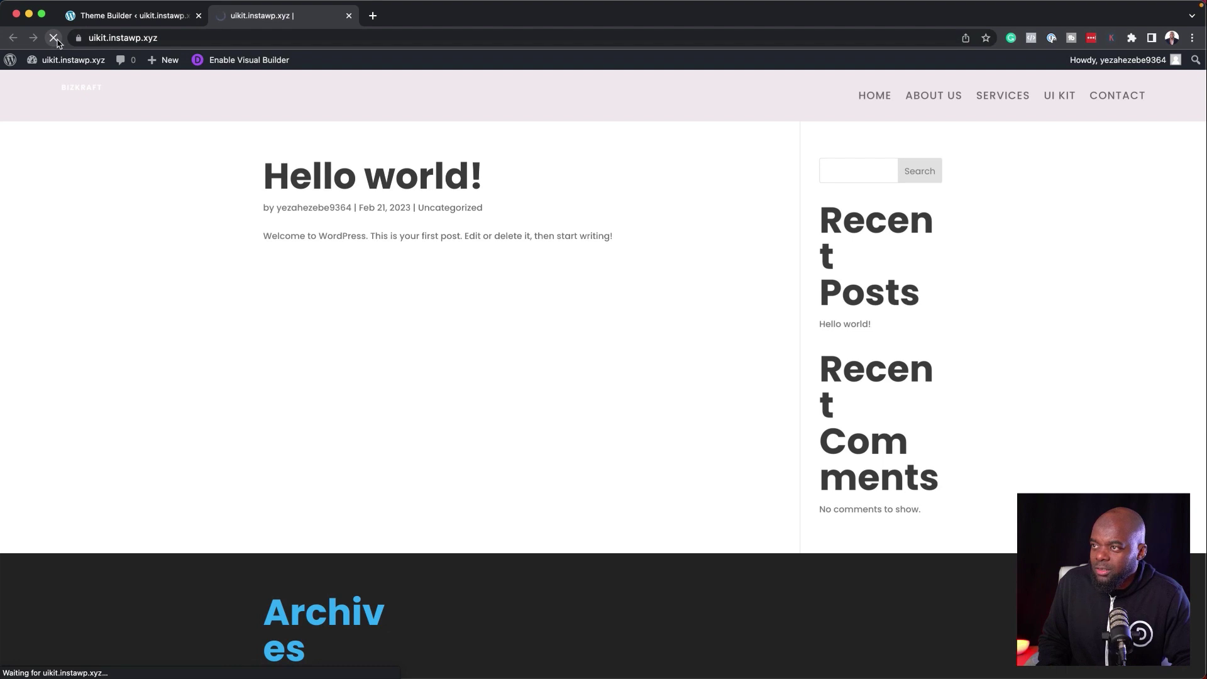
{"action": "left_click_drag", "start_coordinate": [1201, 212], "coordinate": [551, 205]}
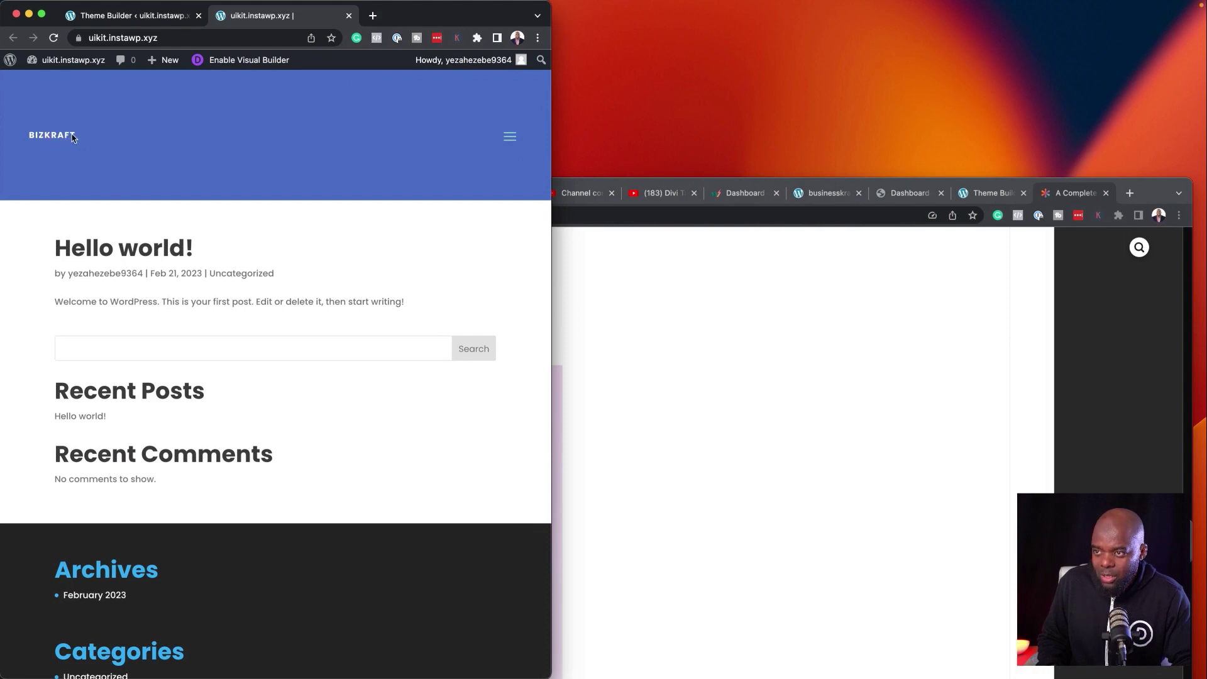
{"action": "left_click_drag", "start_coordinate": [551, 180], "coordinate": [313, 181]}
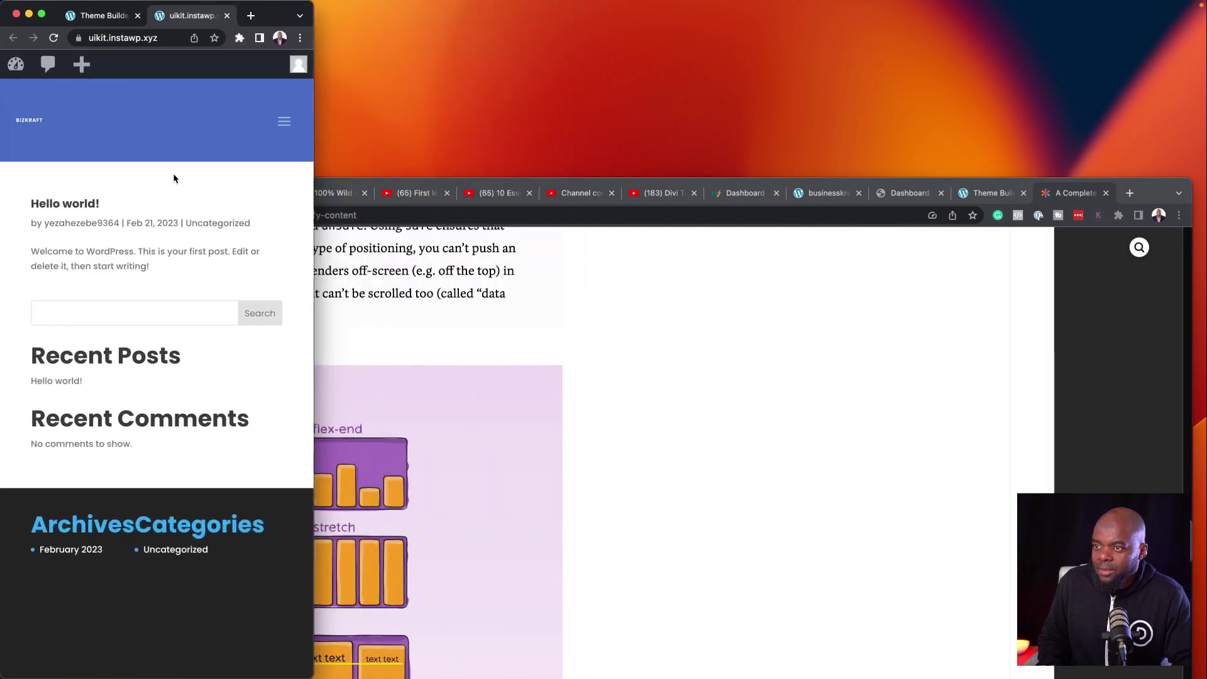
{"action": "left_click", "coordinate": [285, 123]}
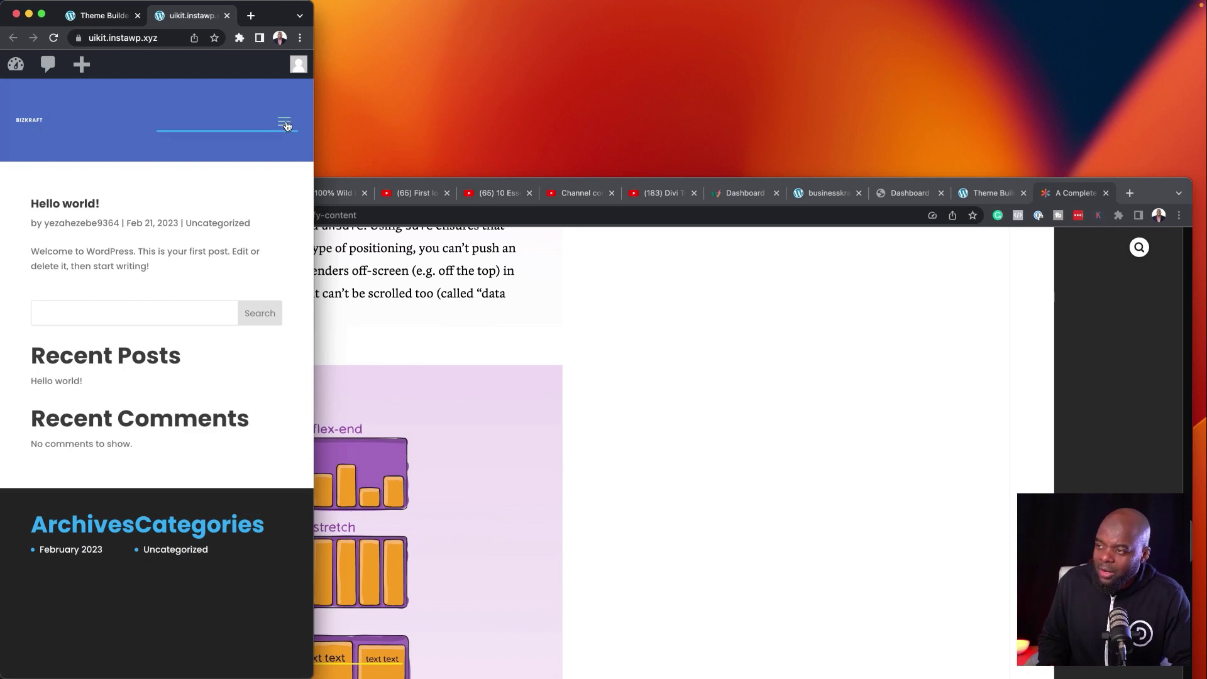
{"action": "left_click", "coordinate": [283, 122]}
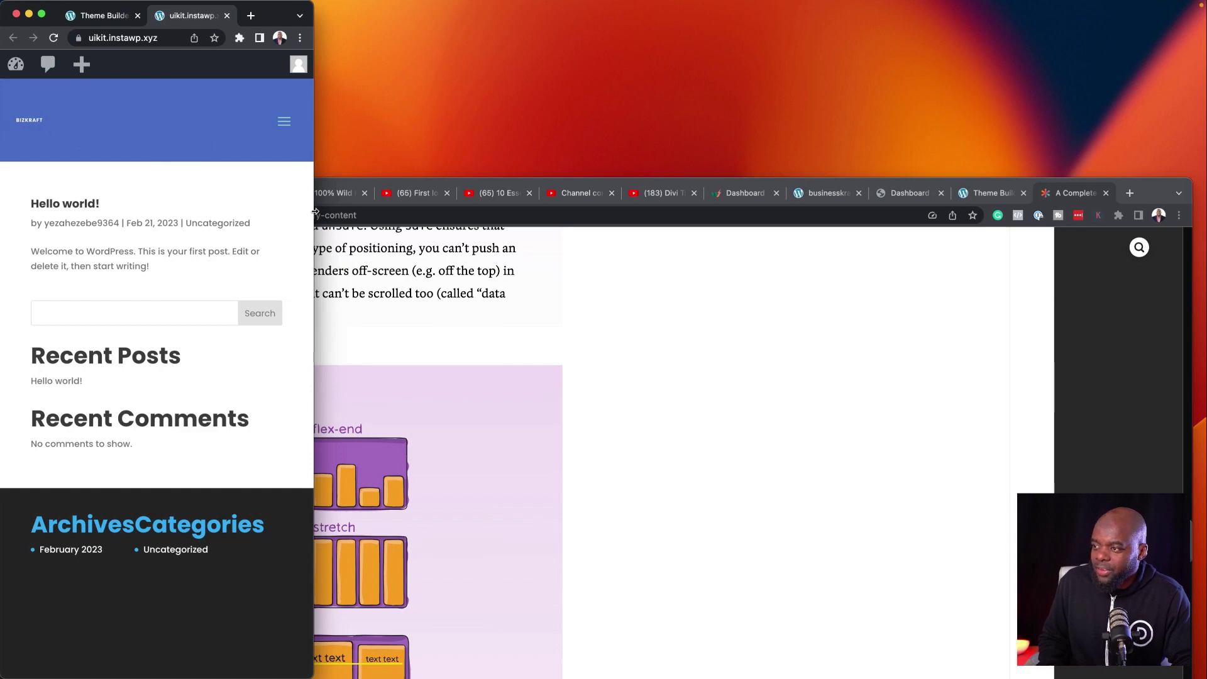
{"action": "left_click_drag", "start_coordinate": [315, 213], "coordinate": [1203, 212]}
Return to the header layout, enable responsive width for the logo image and set its tablet width to 20%.
{"action": "left_click", "coordinate": [170, 18]}
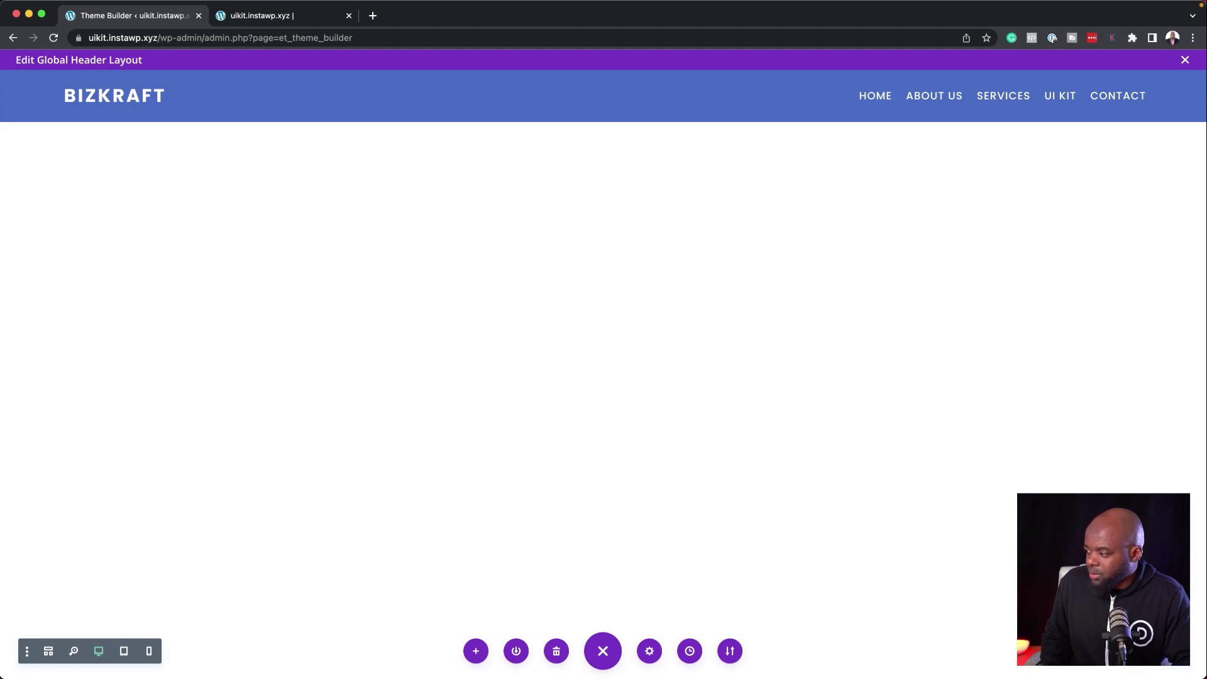
{"action": "key", "text": "super+l"}
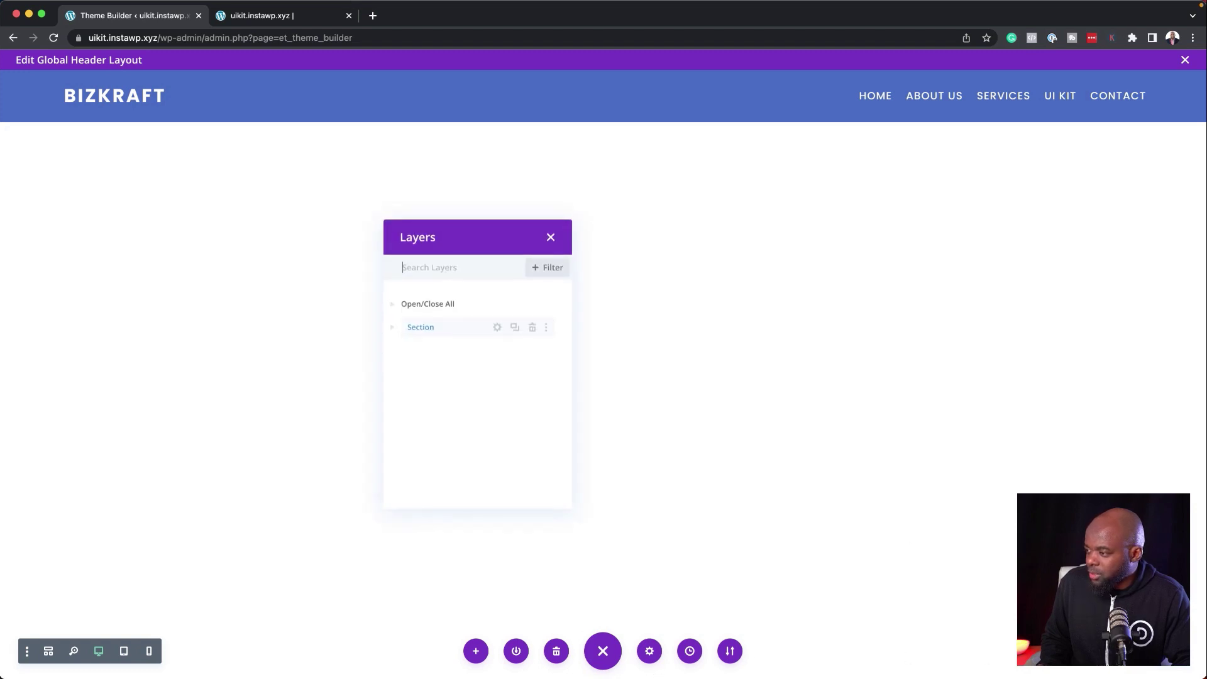
{"action": "left_click", "coordinate": [392, 328]}
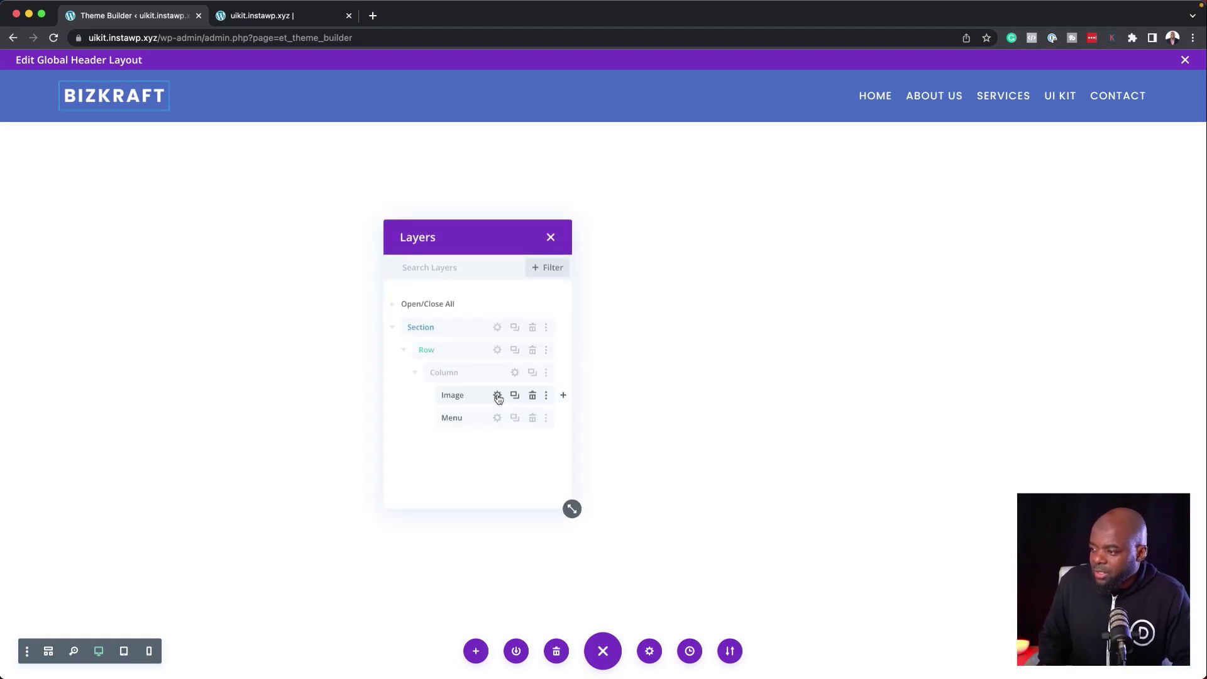
{"action": "left_click", "coordinate": [498, 395]}
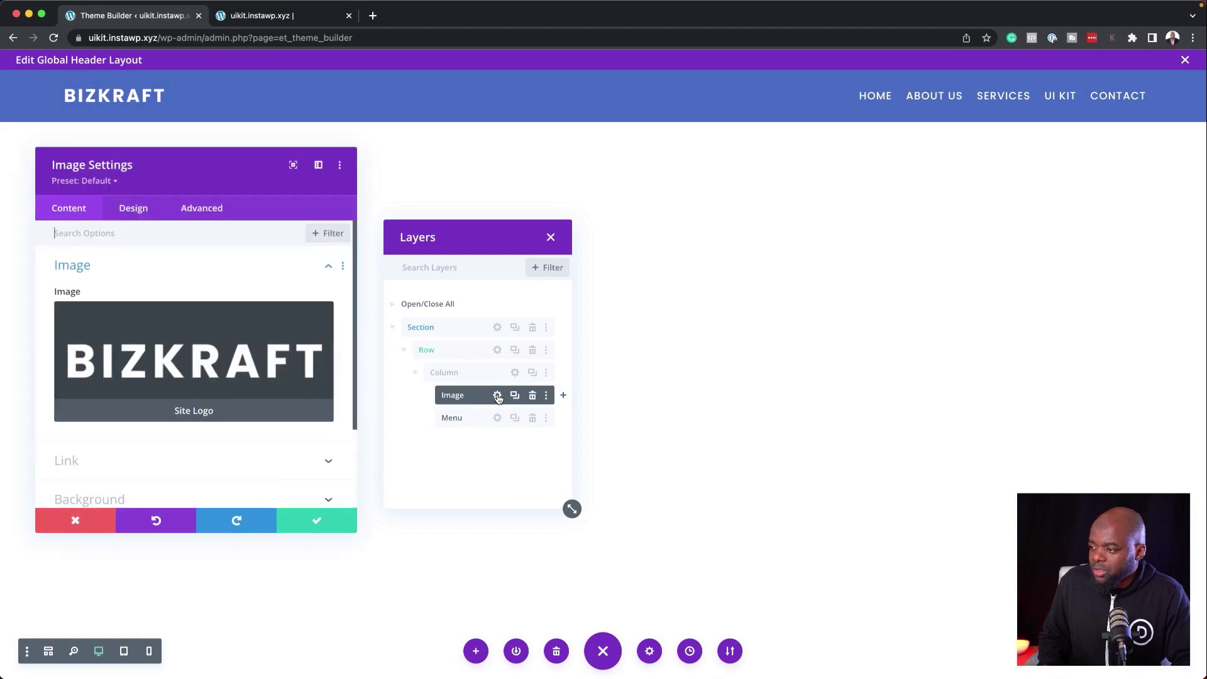
{"action": "left_click", "coordinate": [139, 214]}
{"action": "left_click", "coordinate": [129, 300]}
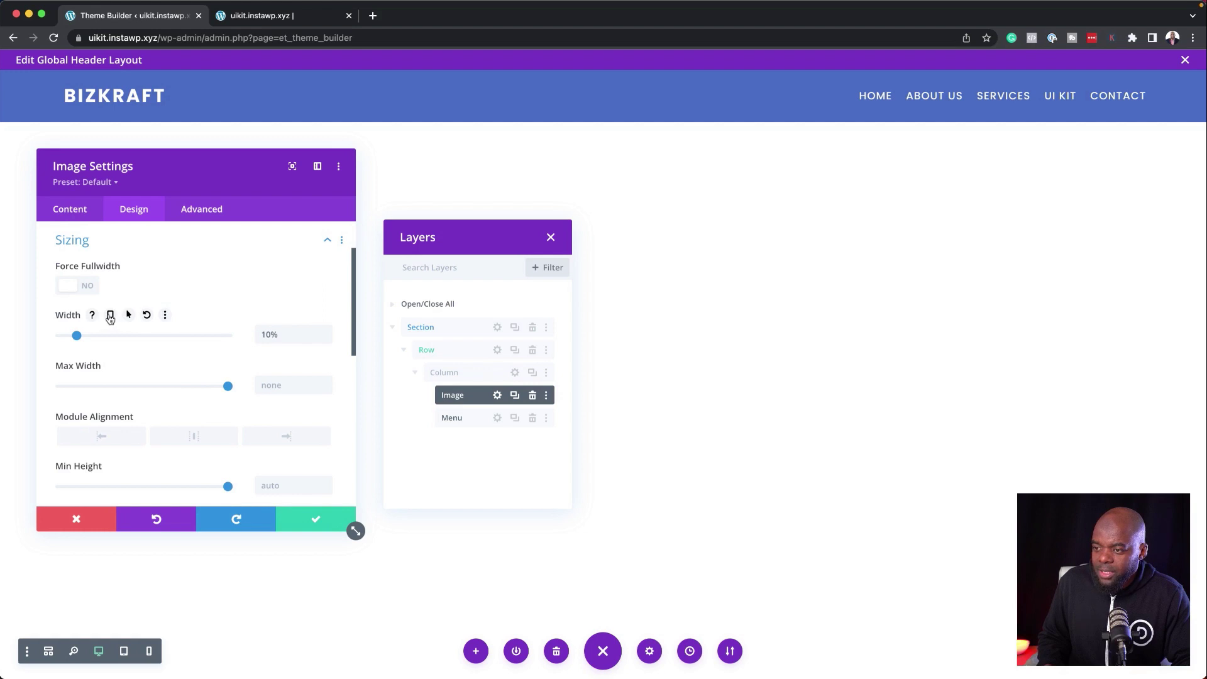
{"action": "left_click", "coordinate": [111, 316]}
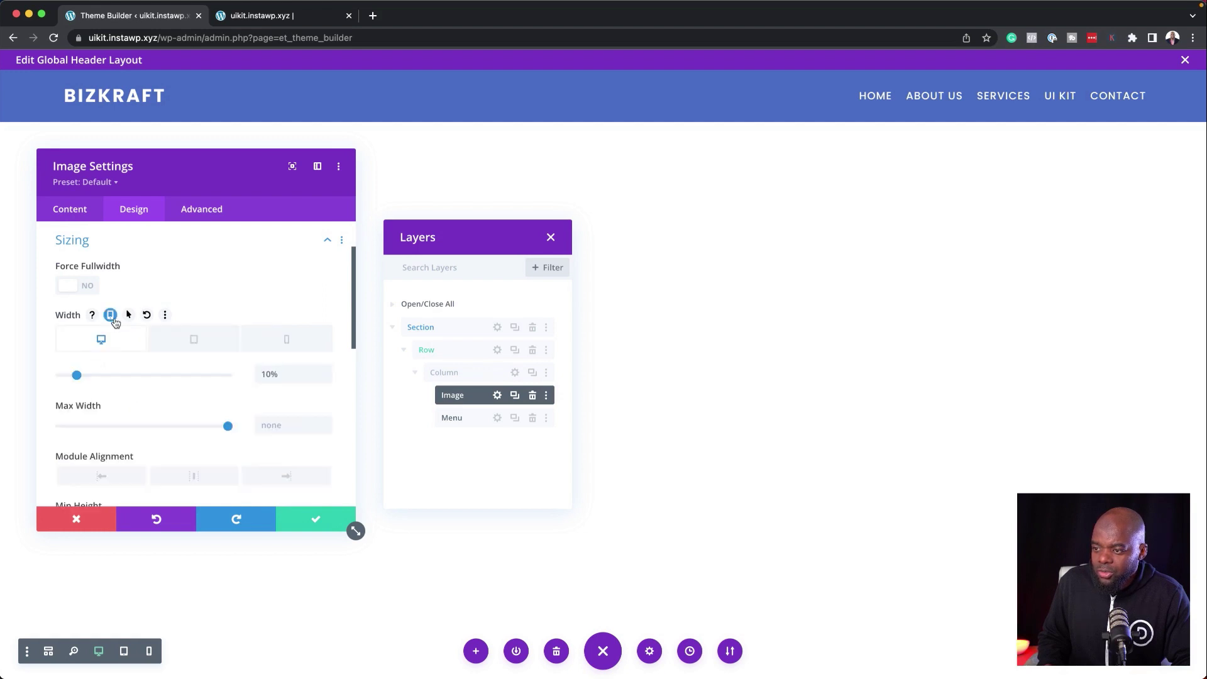
{"action": "left_click", "coordinate": [194, 340]}
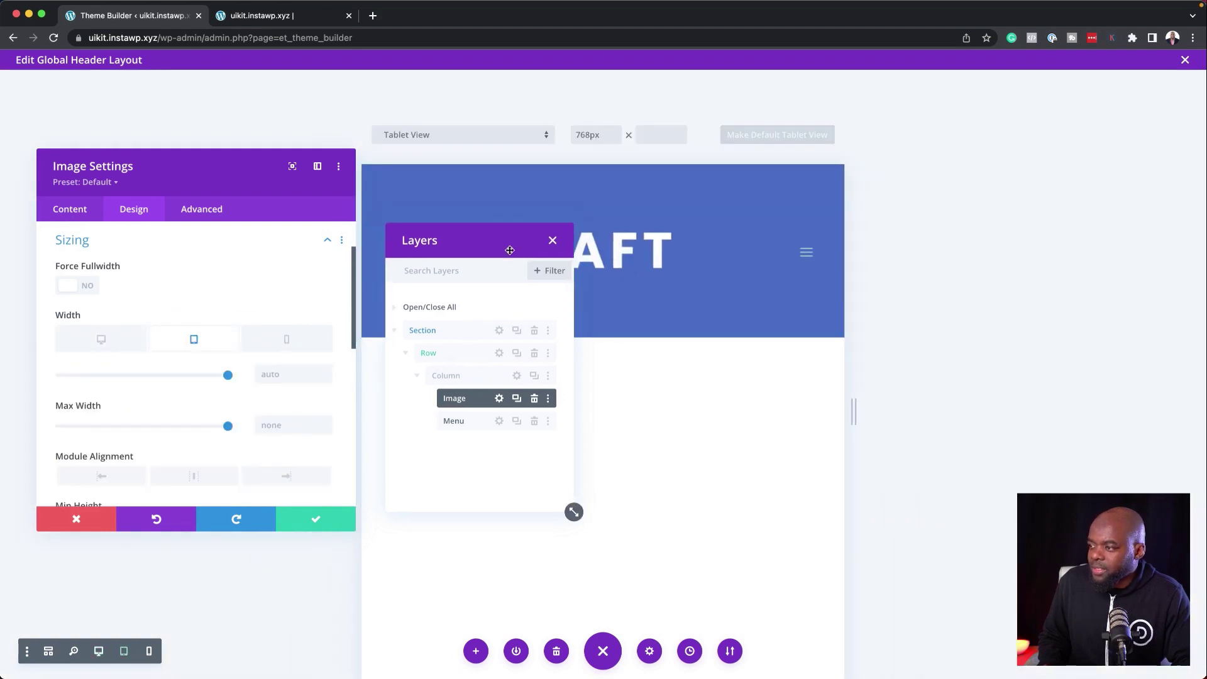
{"action": "left_click_drag", "start_coordinate": [489, 236], "coordinate": [1051, 203]}
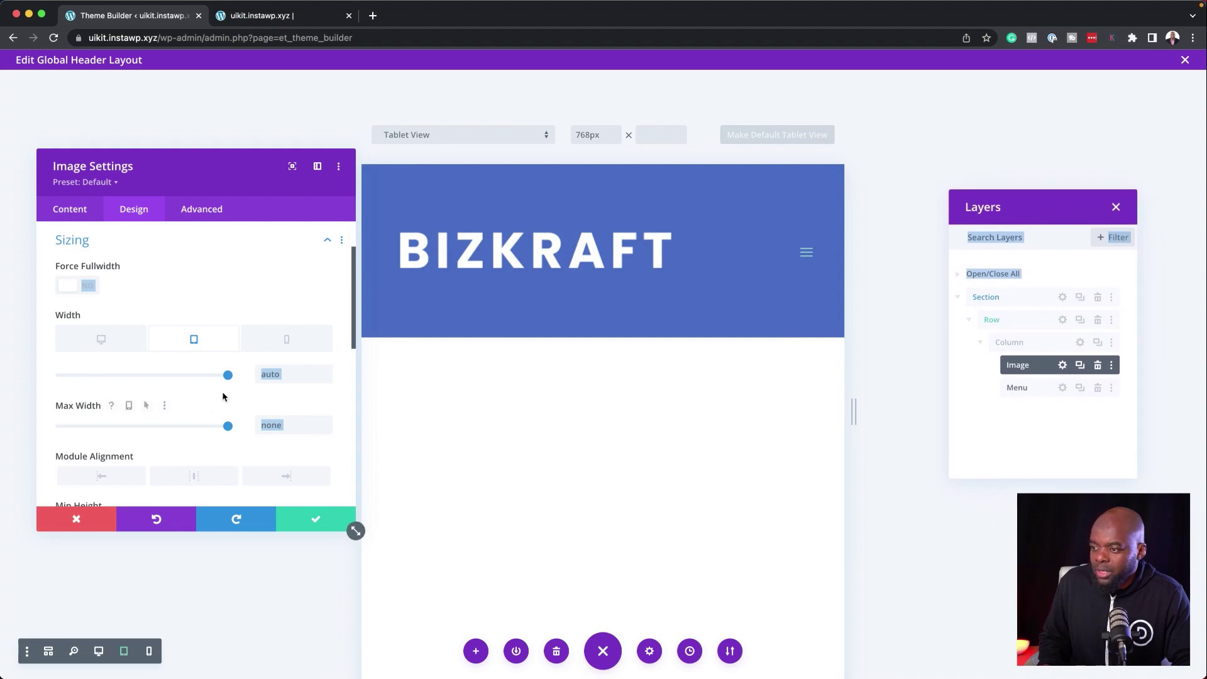
{"action": "left_click", "coordinate": [289, 374]}
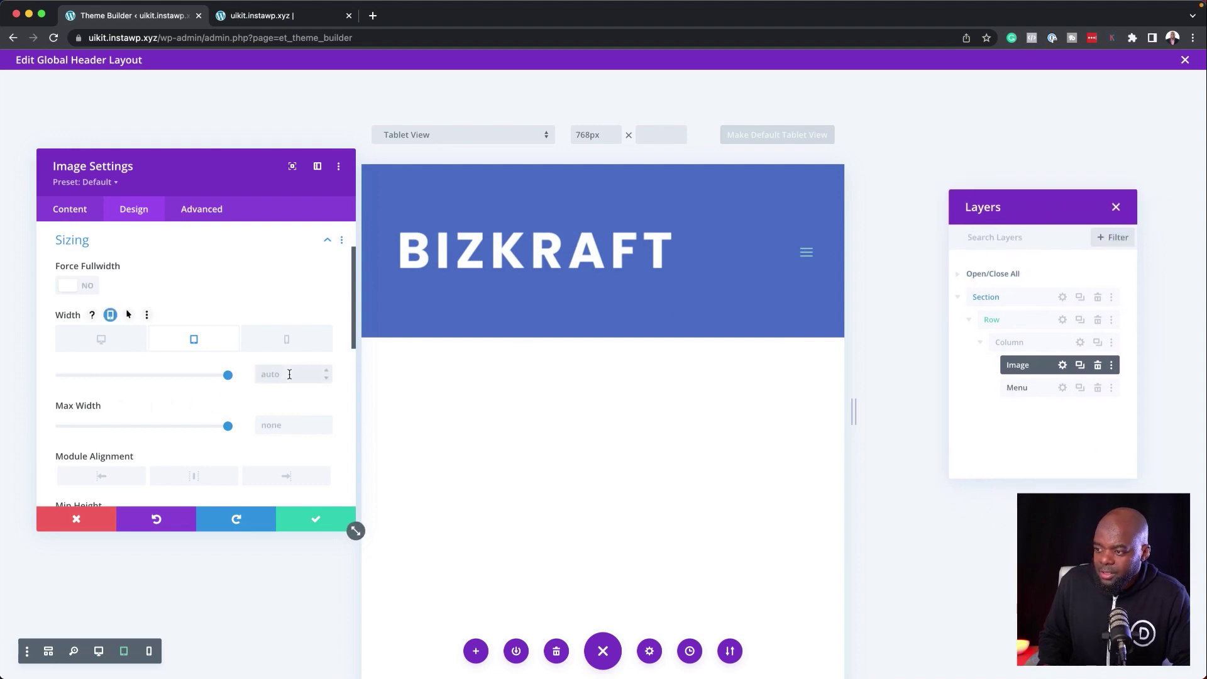
{"action": "type", "text": "20"}
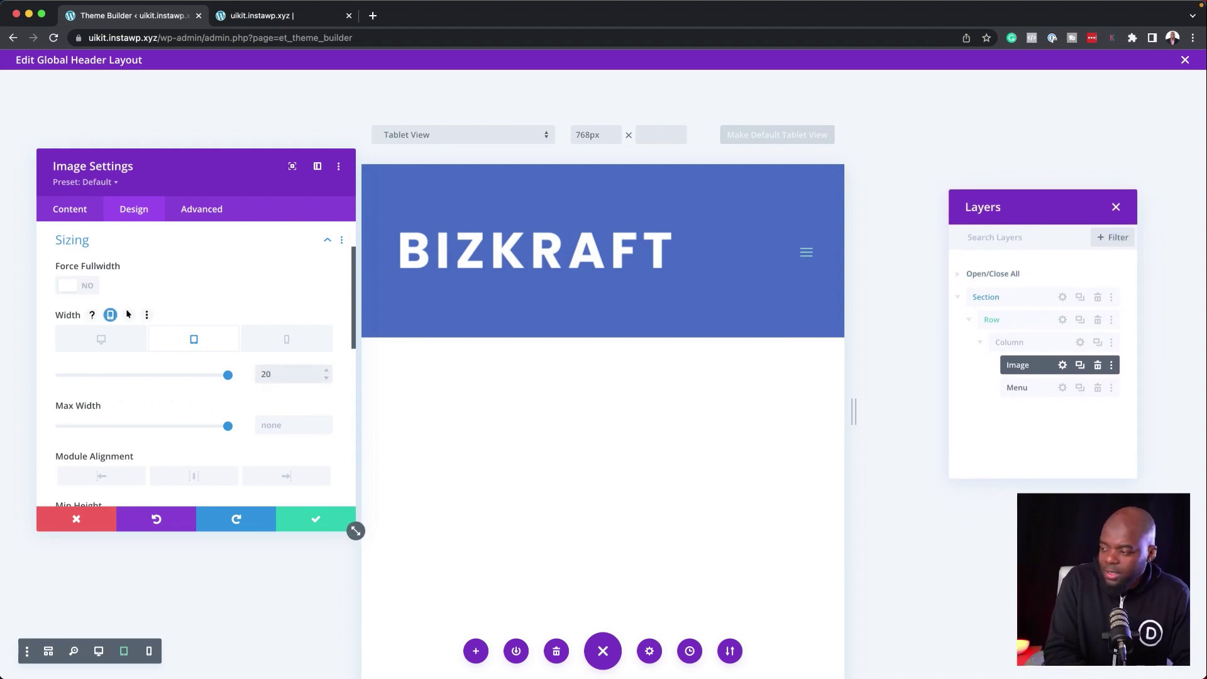
{"action": "type", "text": "%"}
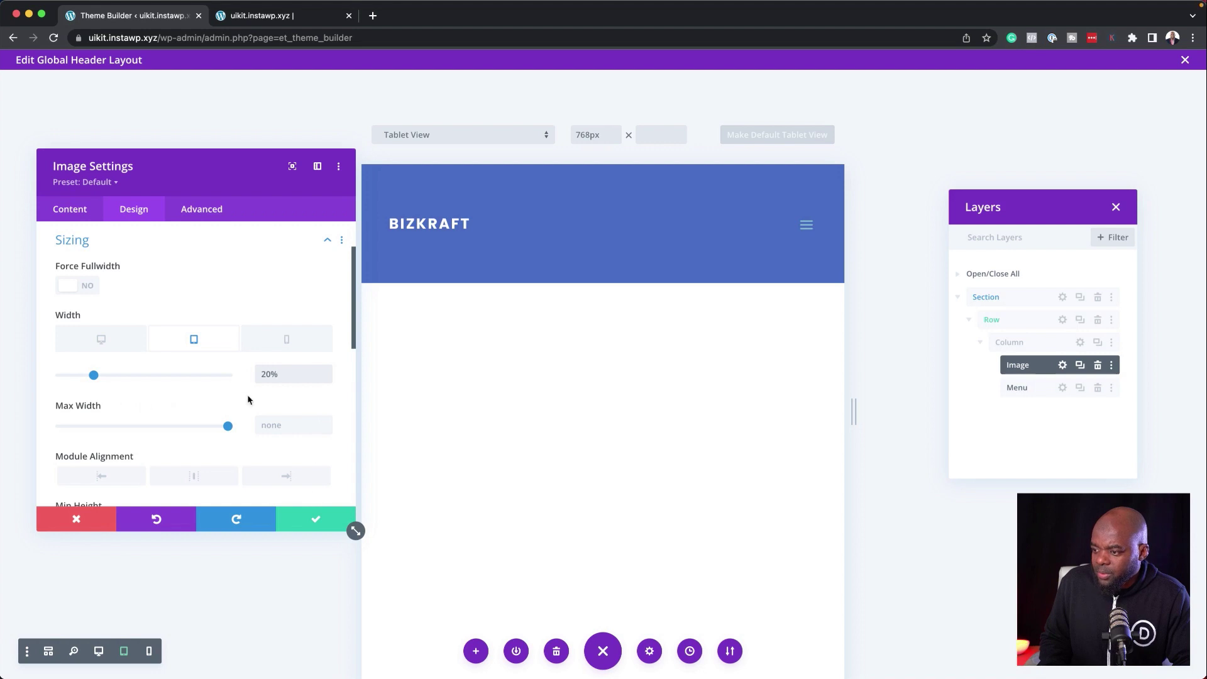
Set the logo image's phone width to 34% and apply the image settings.
{"action": "left_click", "coordinate": [301, 341]}
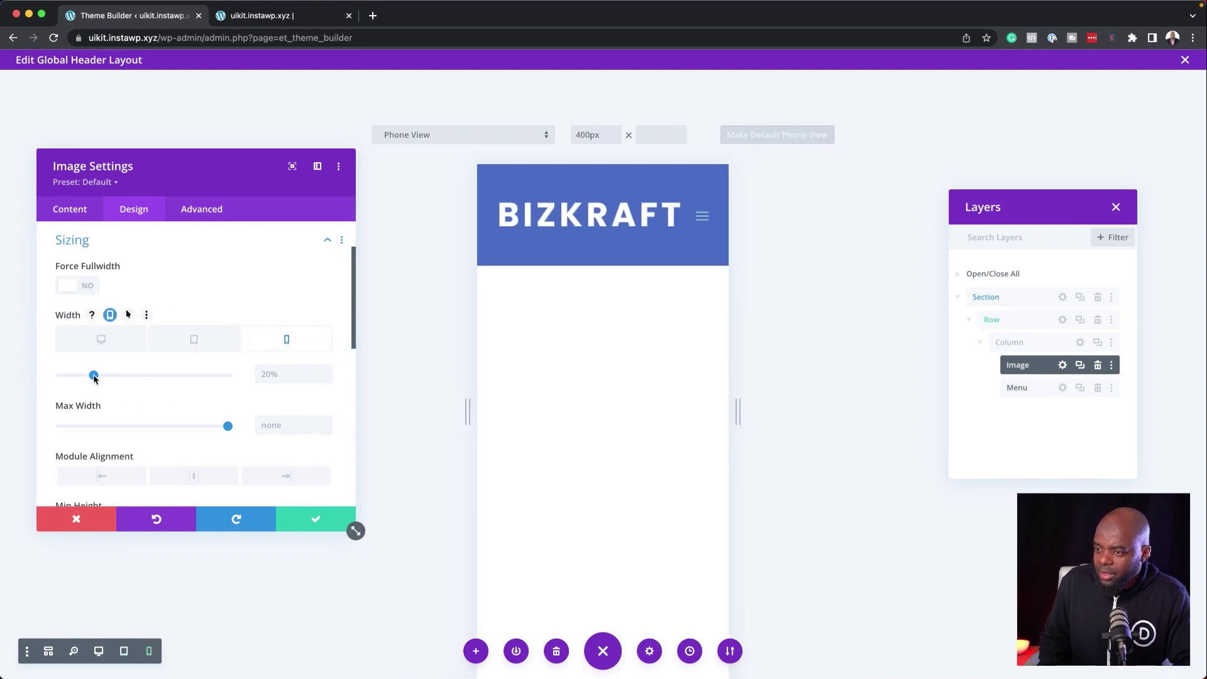
{"action": "left_click_drag", "start_coordinate": [93, 375], "coordinate": [117, 375]}
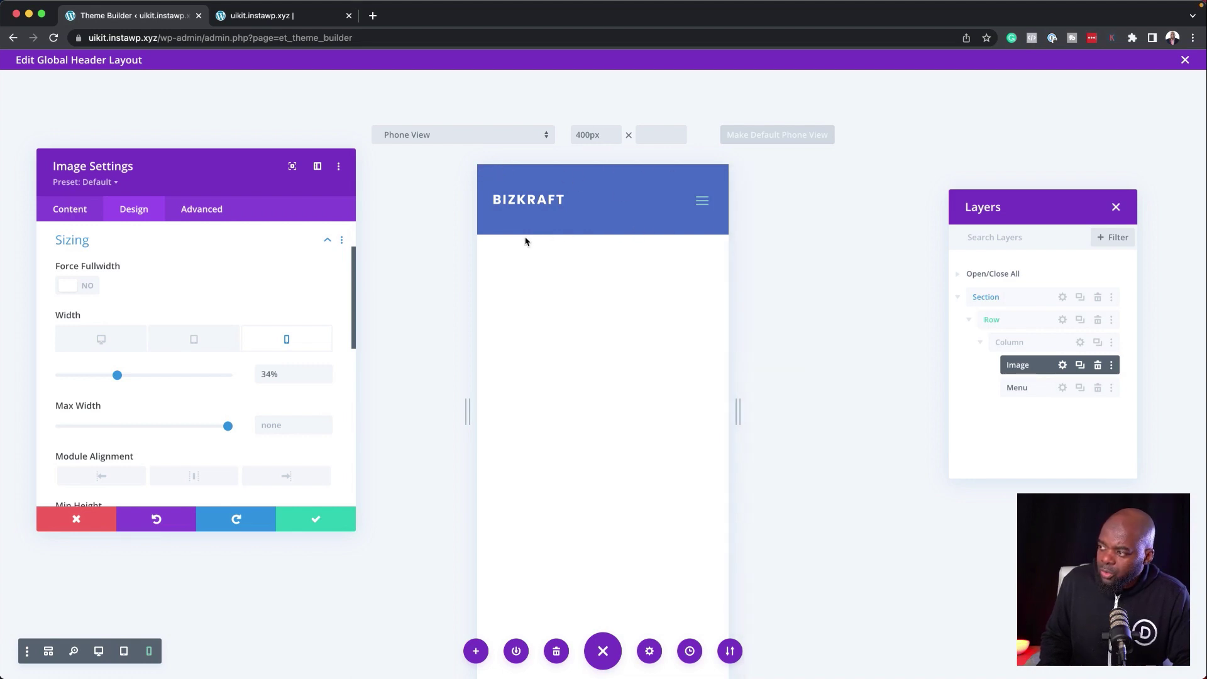
{"action": "left_click", "coordinate": [317, 519]}
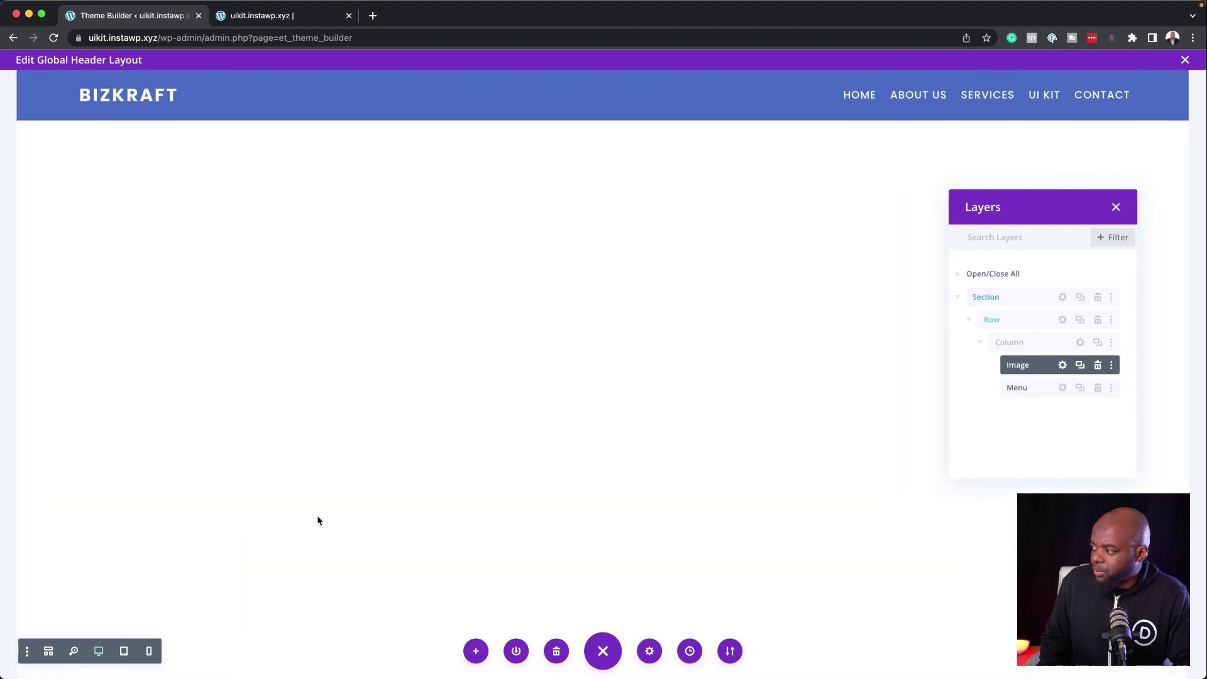
Enable responsive padding for the header section, set its tablet top and bottom padding to 4%, check the phone preview and apply.
{"action": "left_click", "coordinate": [1062, 297]}
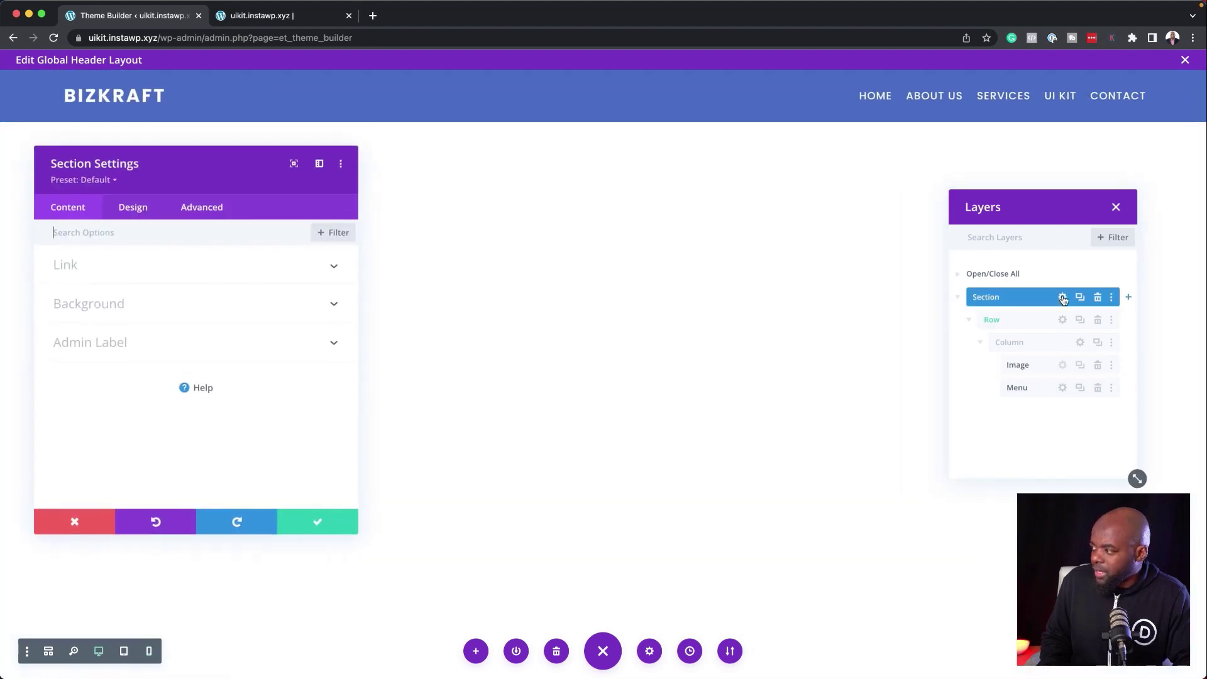
{"action": "left_click", "coordinate": [142, 214]}
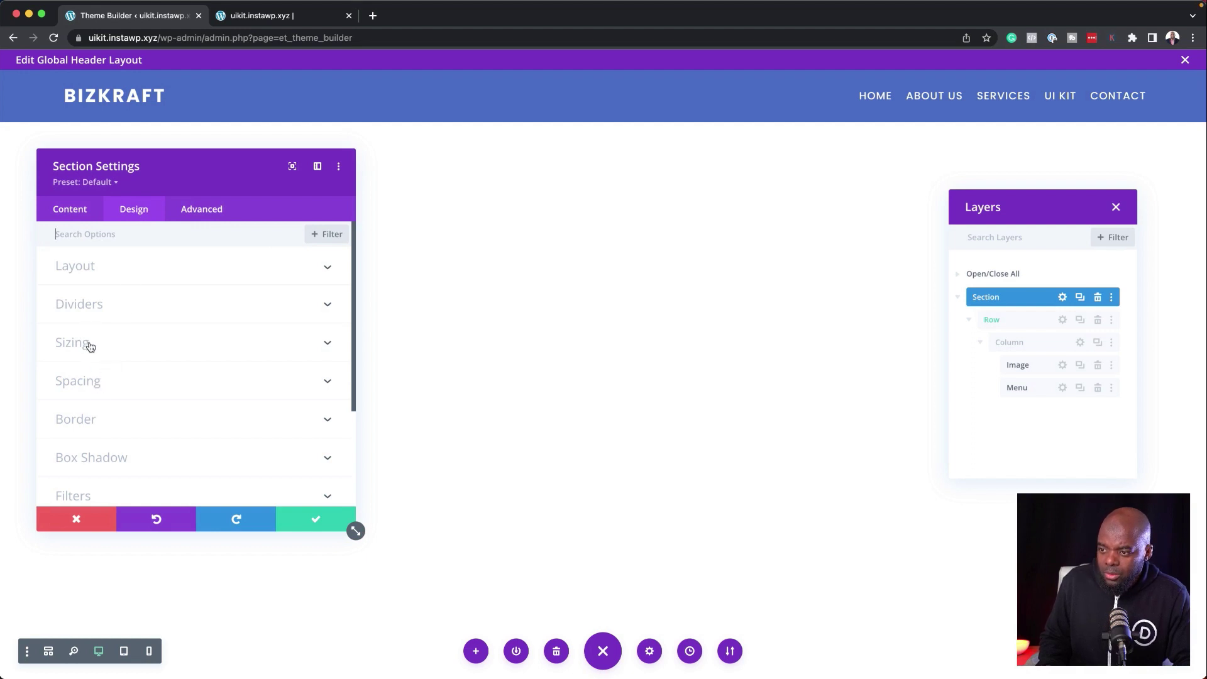
{"action": "left_click", "coordinate": [94, 388]}
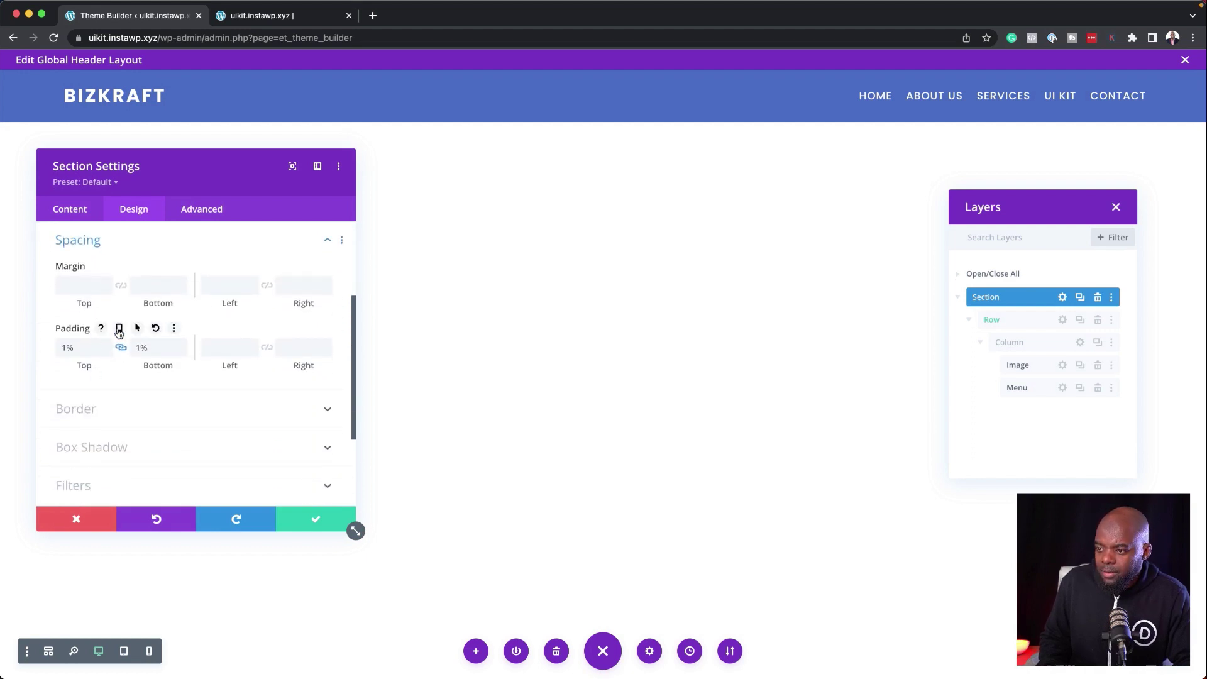
{"action": "left_click", "coordinate": [119, 327]}
{"action": "left_click", "coordinate": [186, 354]}
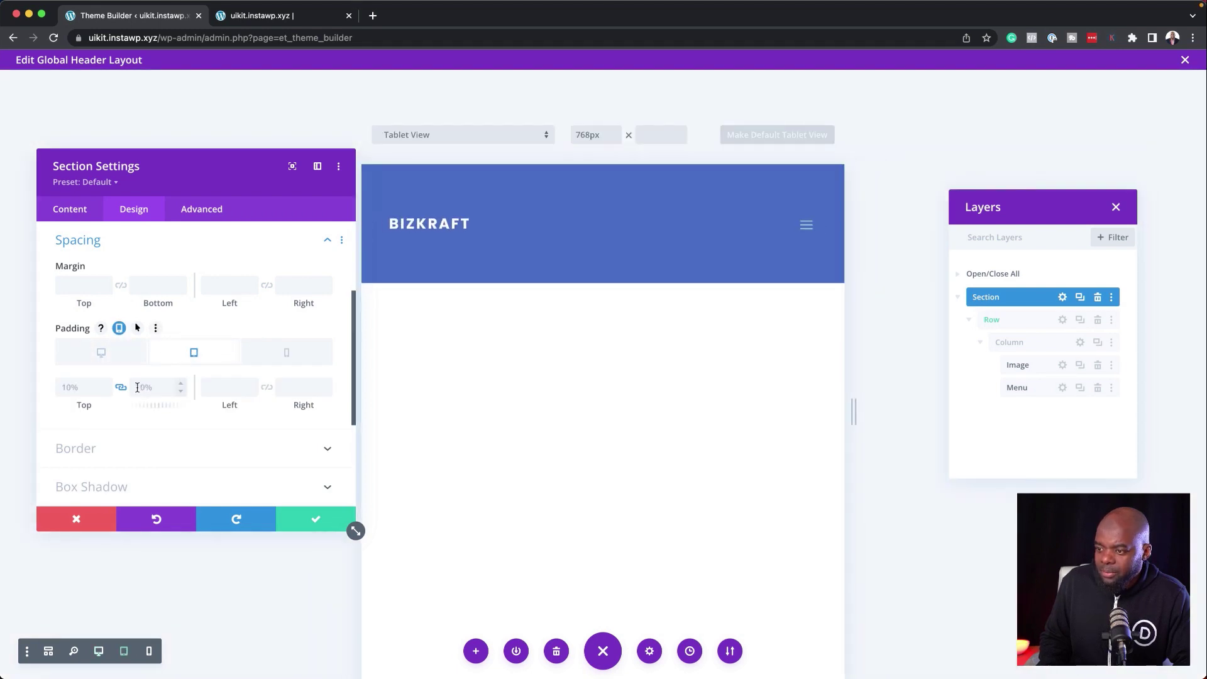
{"action": "left_click", "coordinate": [181, 392]}
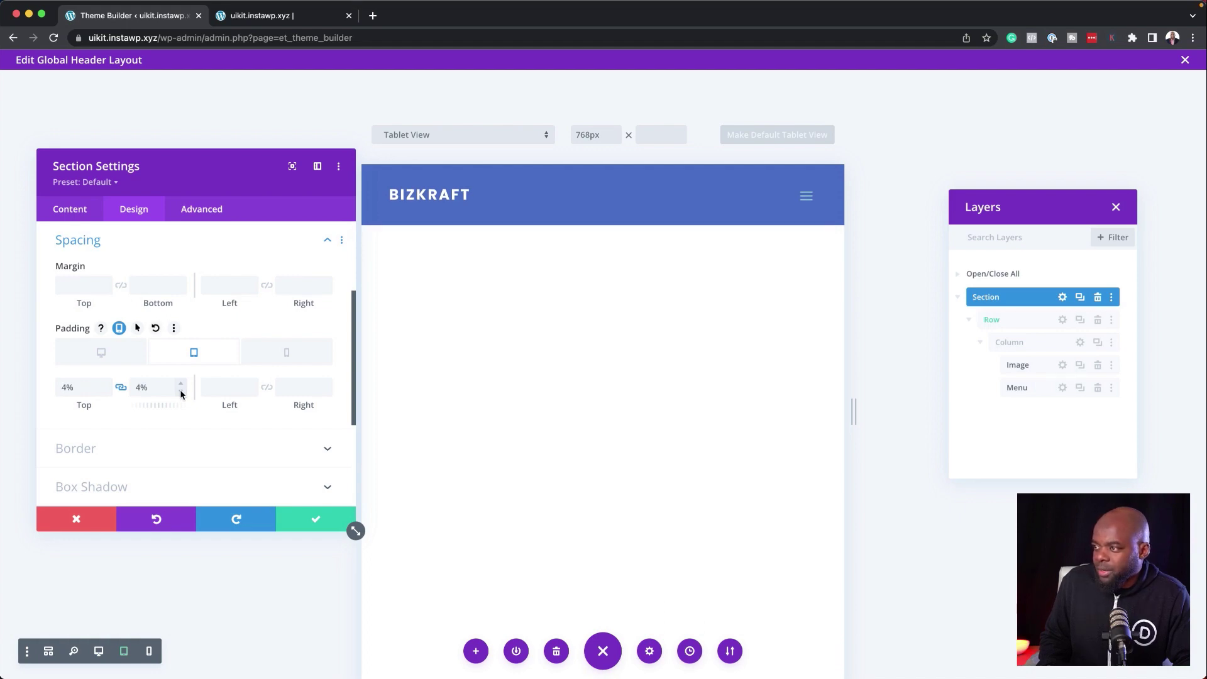
{"action": "left_click", "coordinate": [282, 354]}
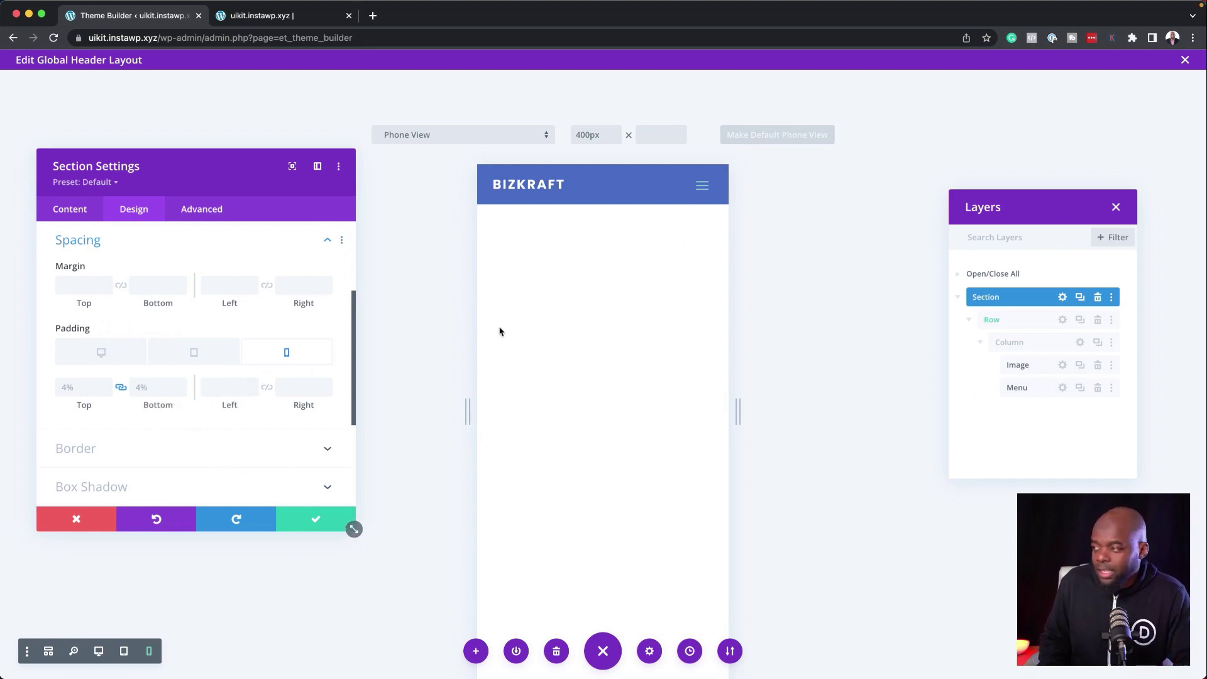
{"action": "left_click", "coordinate": [318, 522]}
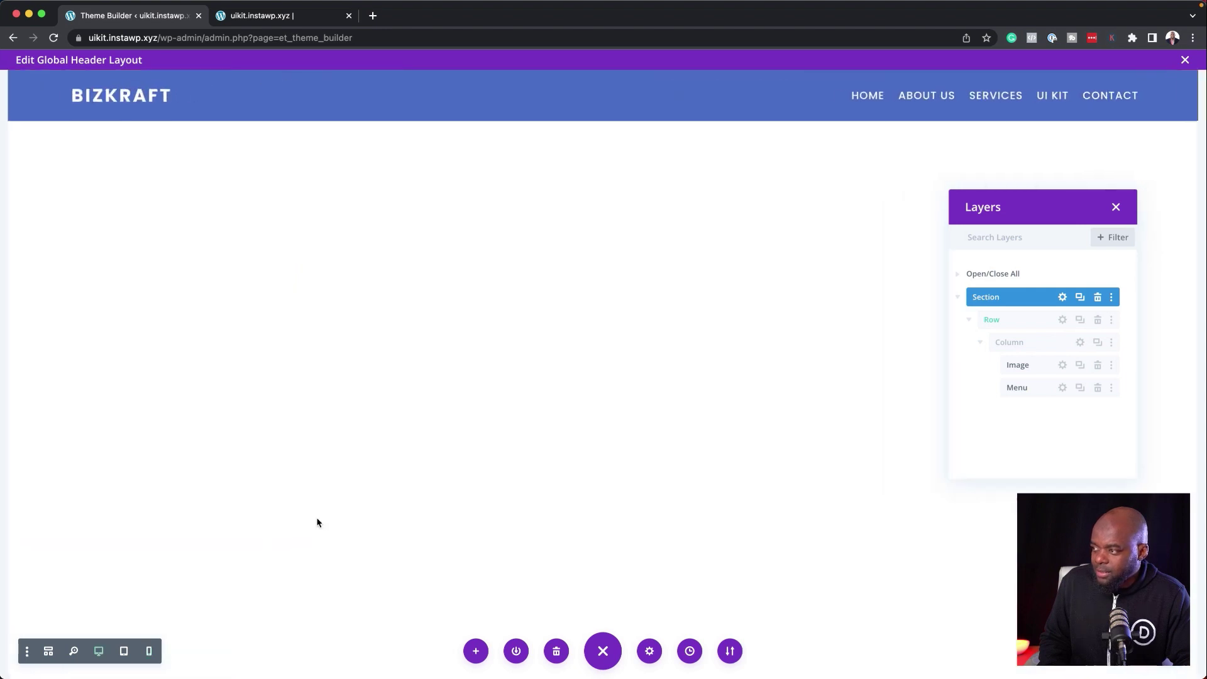
Make the header menu's dropdown line colour transparent and set its dropdown background colour to #4062bb.
{"action": "left_click_drag", "start_coordinate": [1067, 205], "coordinate": [971, 224]}
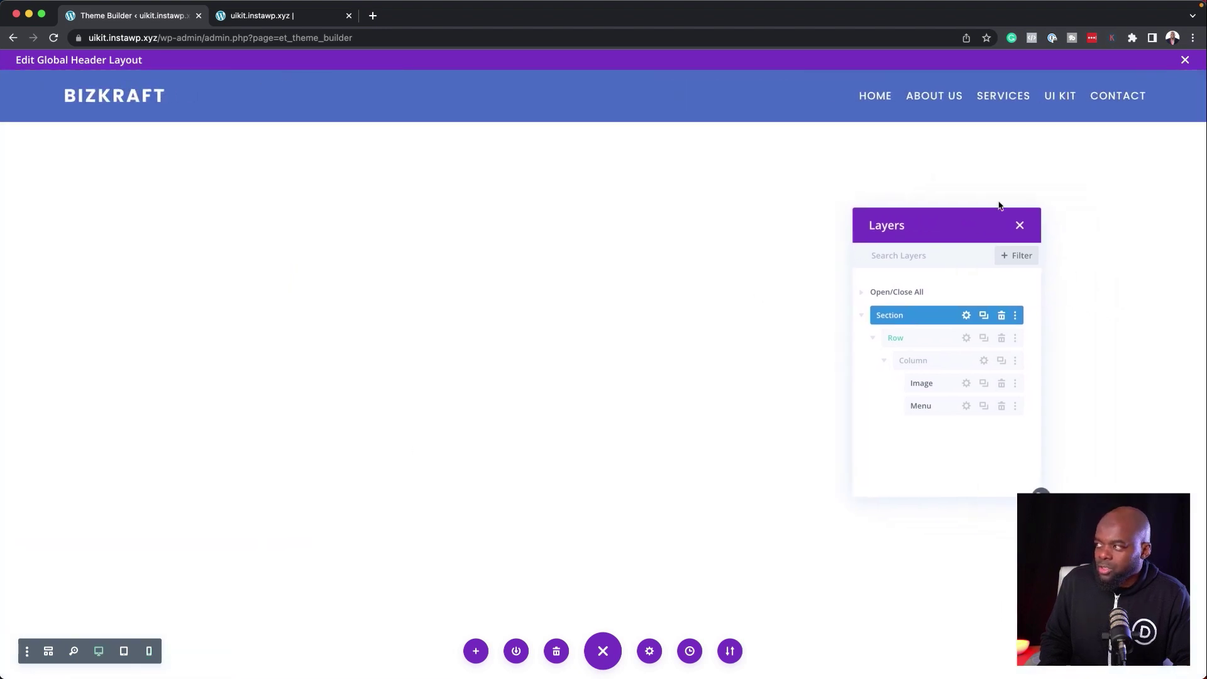
{"action": "left_click", "coordinate": [966, 406]}
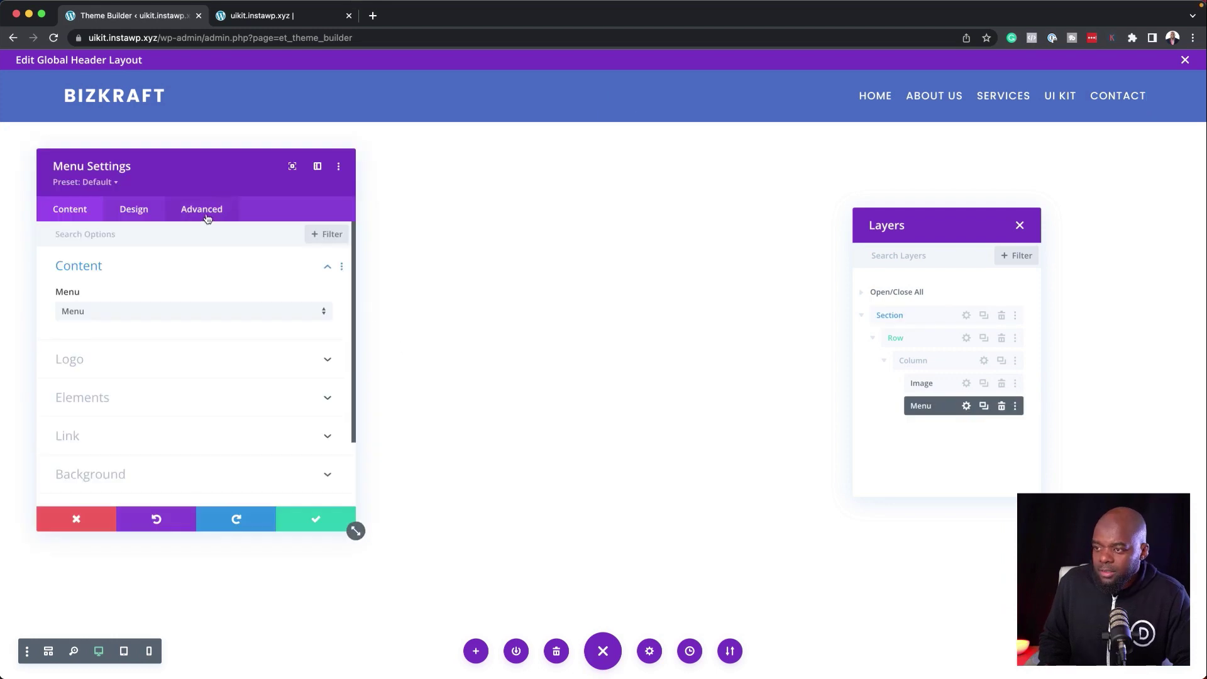
{"action": "left_click", "coordinate": [139, 216]}
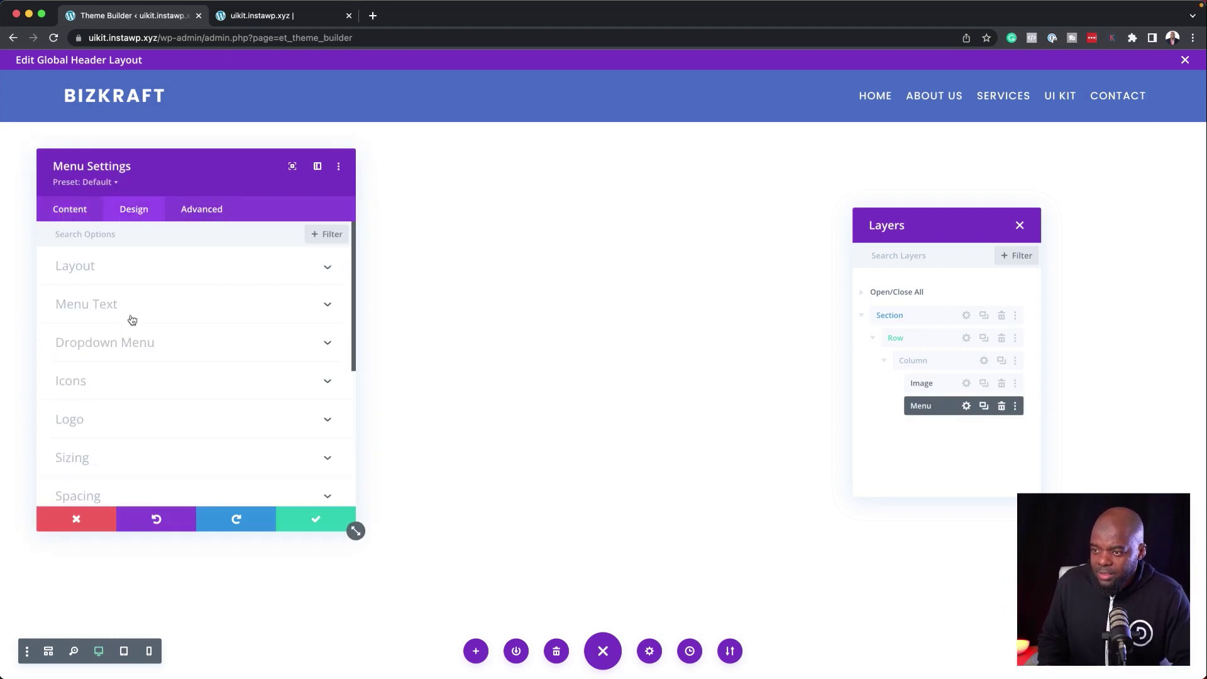
{"action": "left_click", "coordinate": [135, 344]}
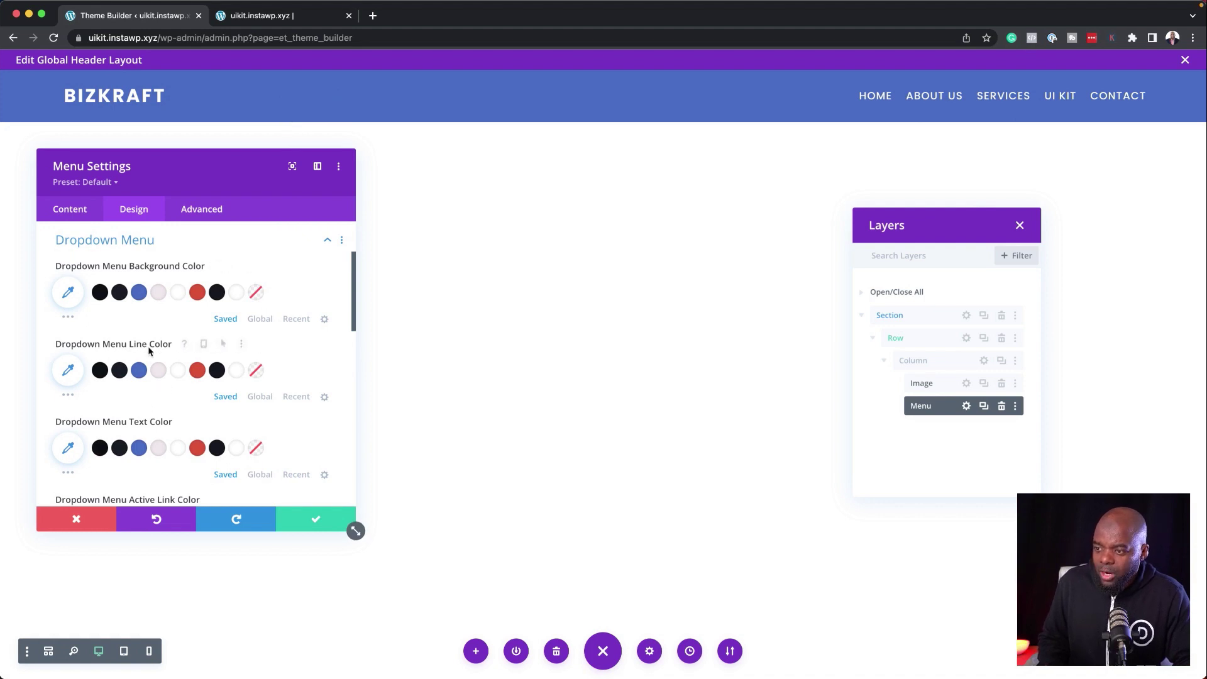
{"action": "left_click", "coordinate": [256, 370]}
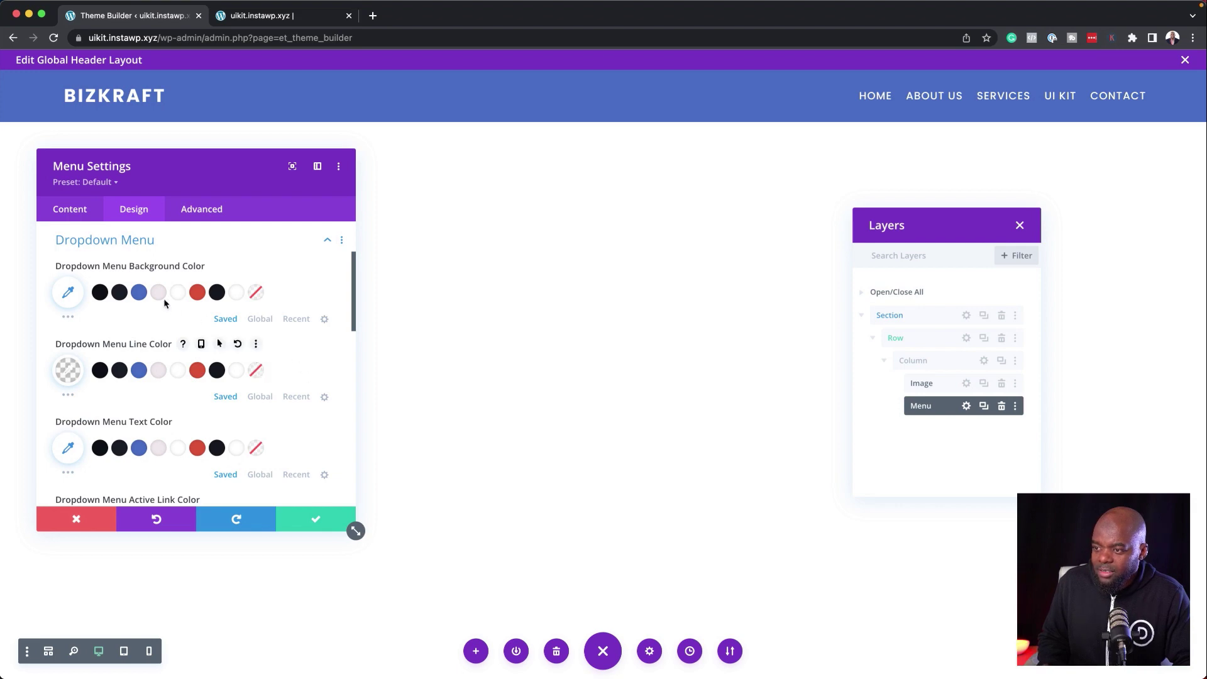
{"action": "left_click", "coordinate": [140, 293]}
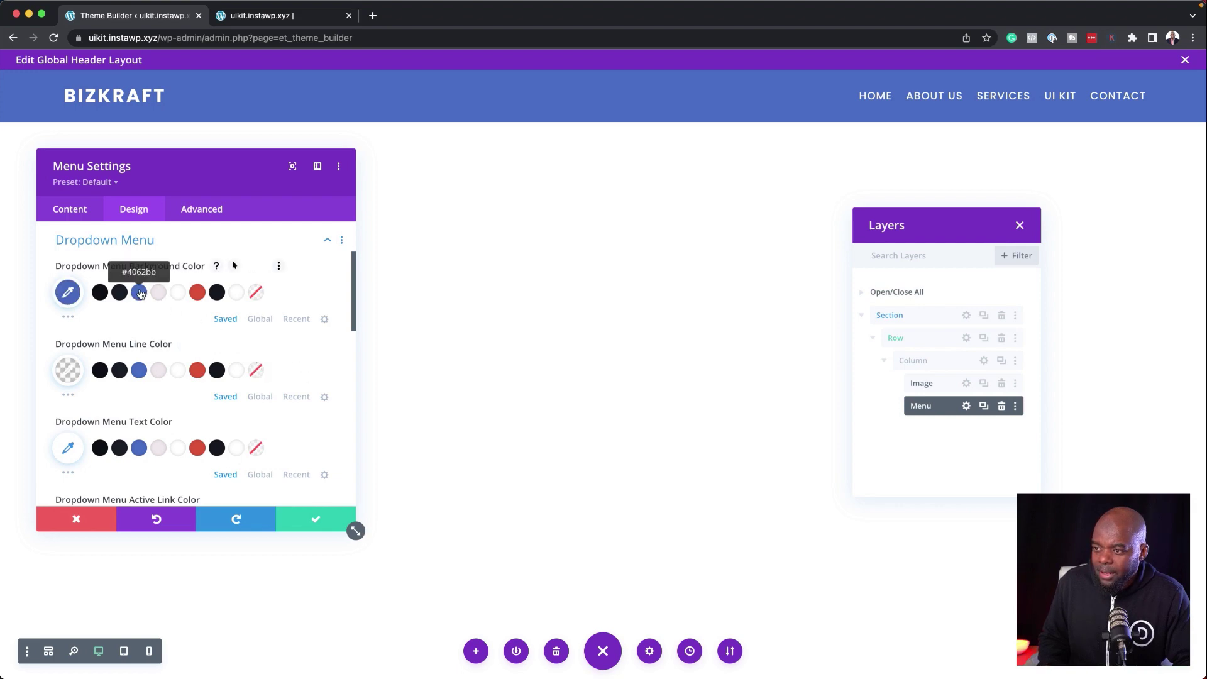
Set the menu's shopping cart, search and hamburger icon colours to white #ffffff and apply the menu settings.
{"action": "scroll", "coordinate": [93, 402], "scroll_direction": "down", "scroll_amount": 1}
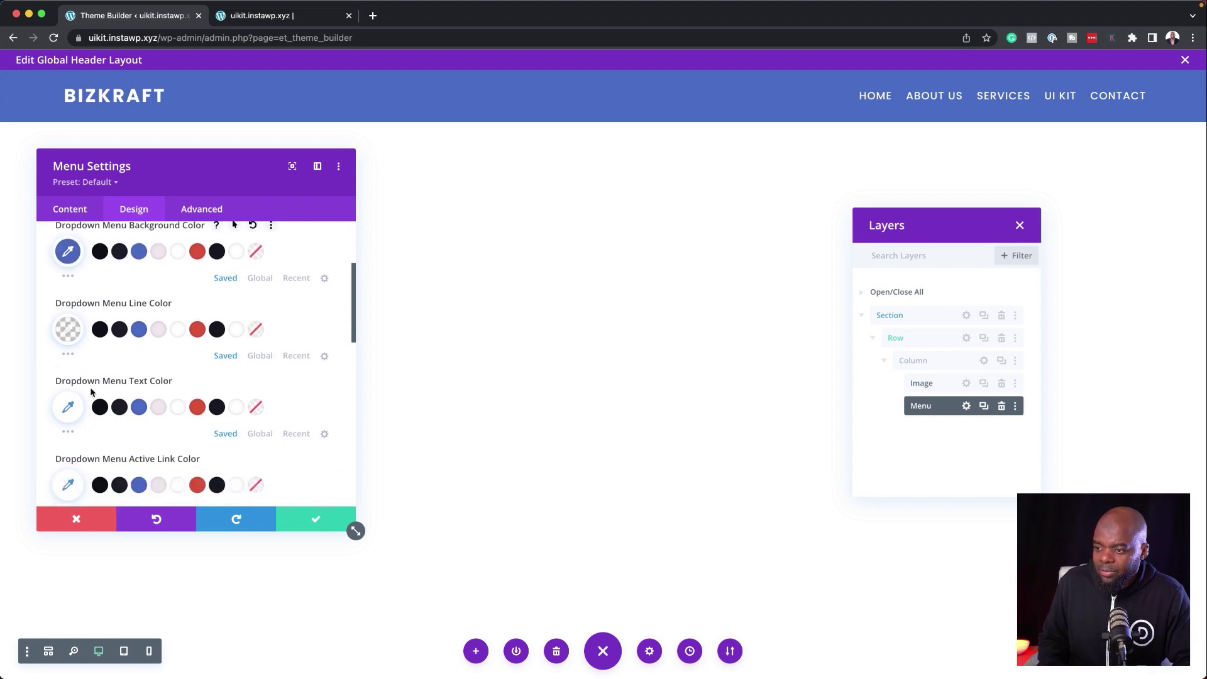
{"action": "scroll", "coordinate": [165, 402], "scroll_direction": "down", "scroll_amount": 1}
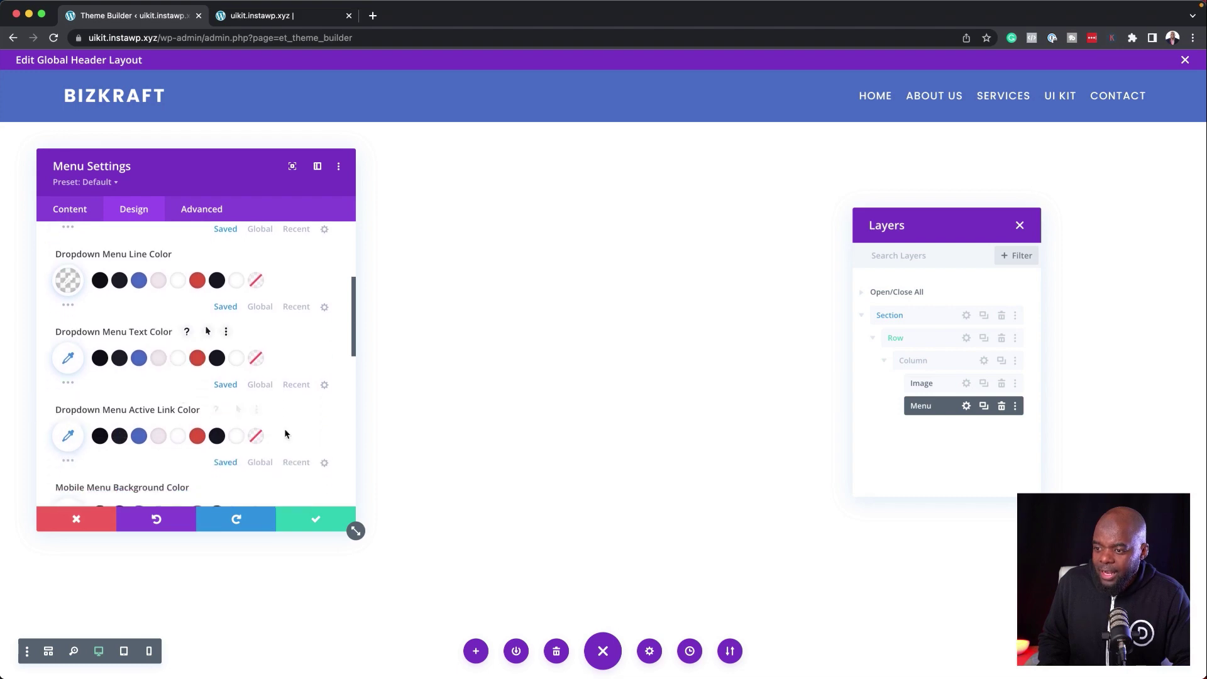
{"action": "scroll", "coordinate": [284, 428], "scroll_direction": "down", "scroll_amount": 2}
{"action": "scroll", "coordinate": [243, 433], "scroll_direction": "down", "scroll_amount": 2}
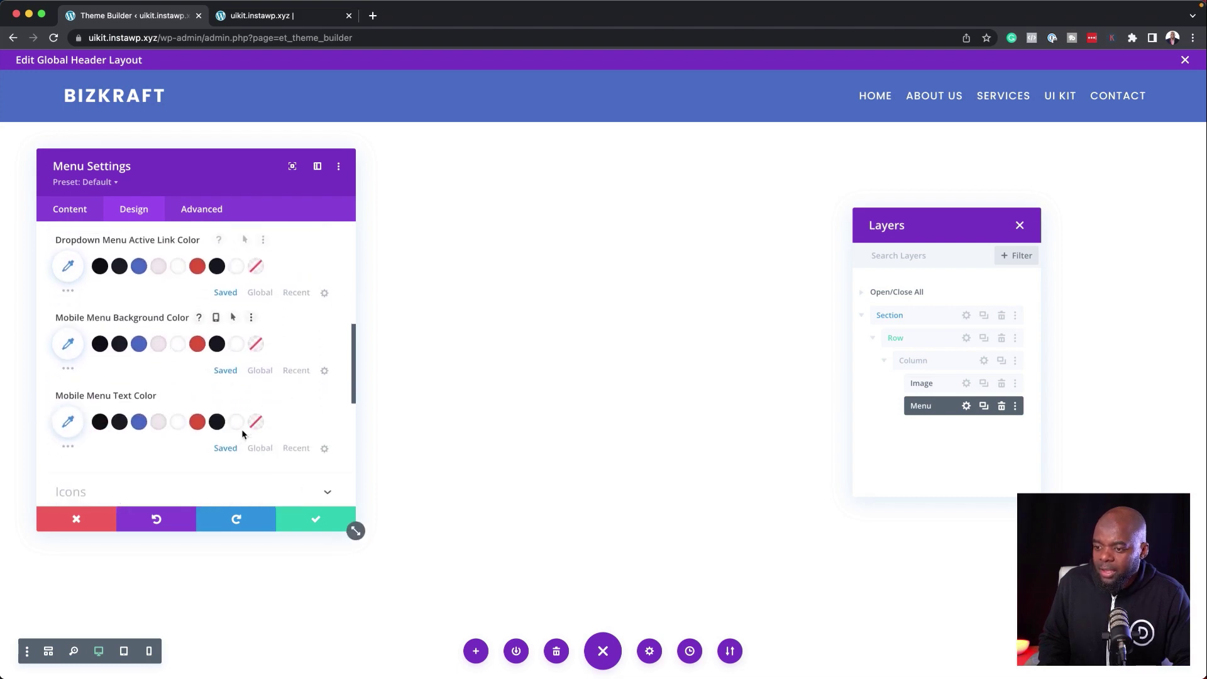
{"action": "scroll", "coordinate": [242, 433], "scroll_direction": "down", "scroll_amount": 2}
{"action": "scroll", "coordinate": [144, 427], "scroll_direction": "down", "scroll_amount": 1}
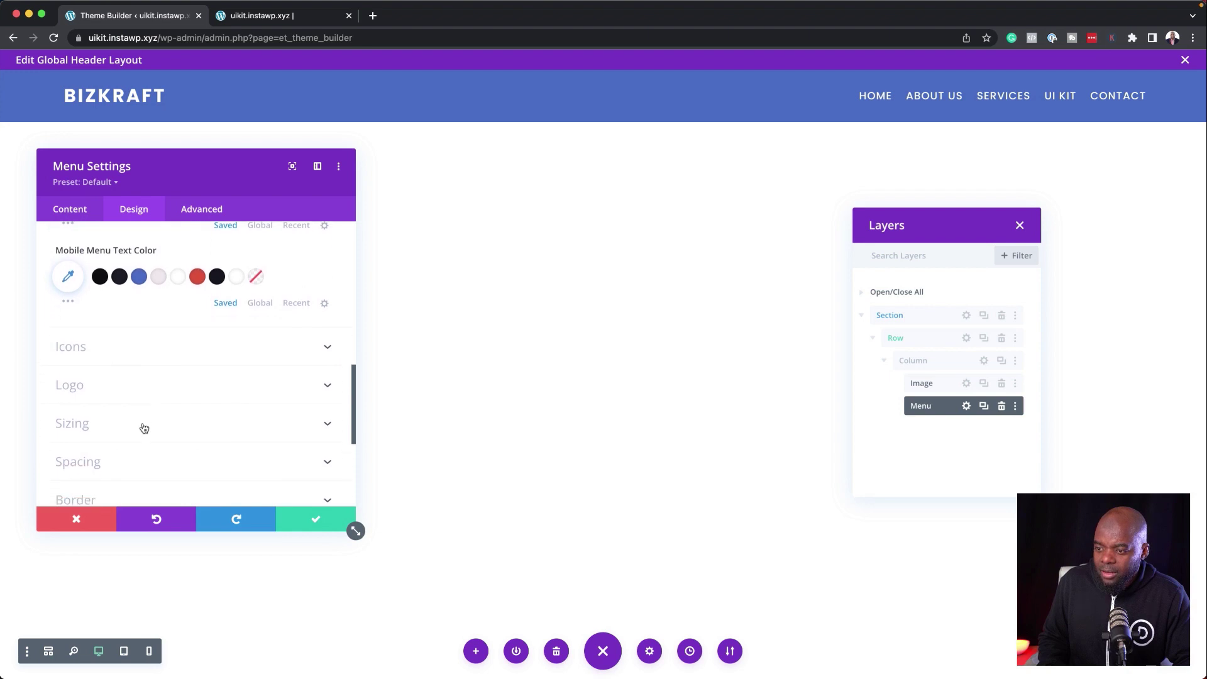
{"action": "left_click", "coordinate": [88, 346]}
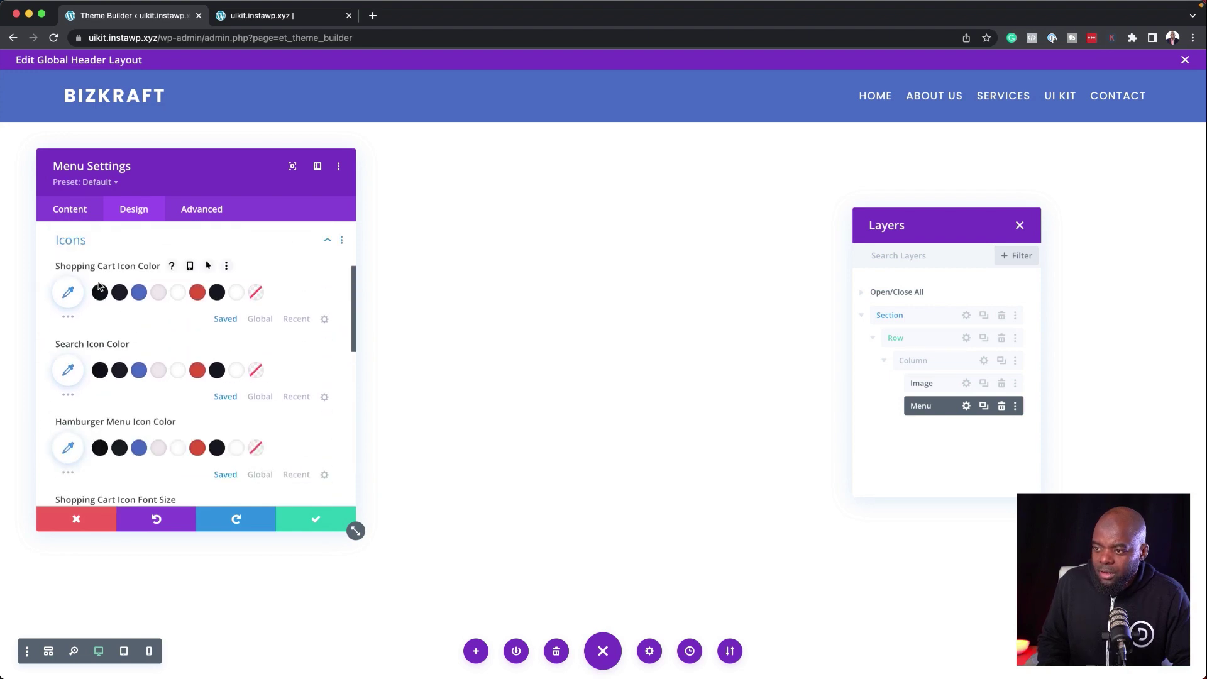
{"action": "left_click", "coordinate": [179, 293]}
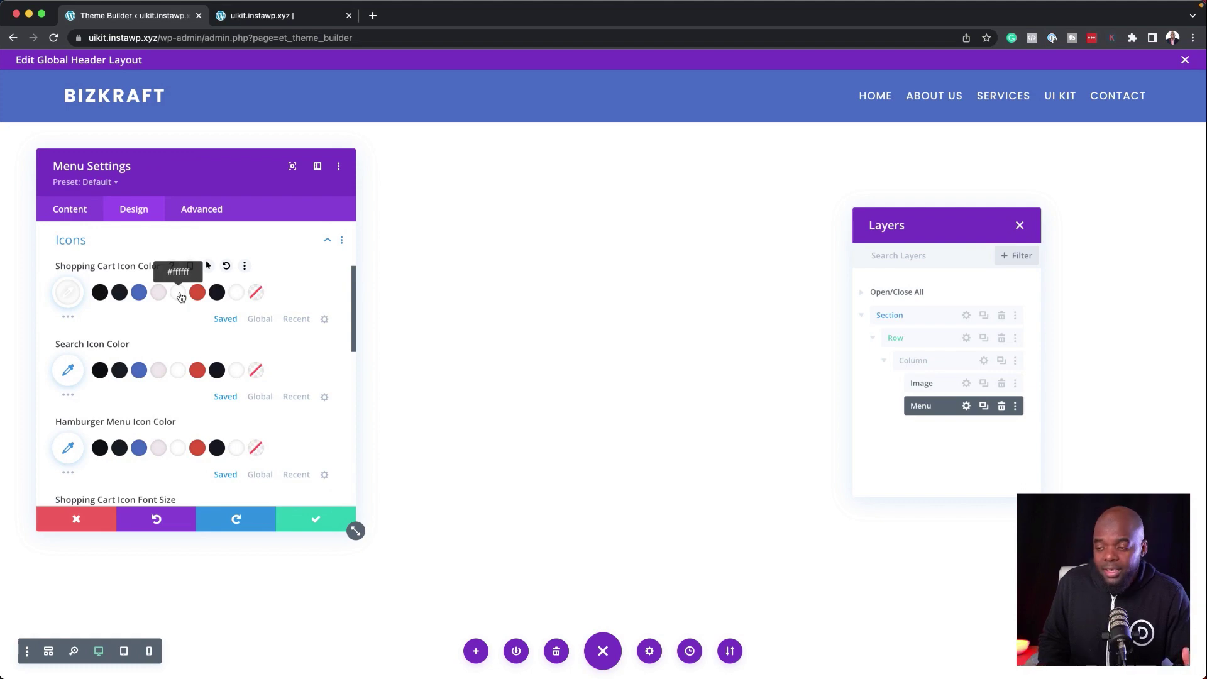
{"action": "left_click", "coordinate": [178, 371]}
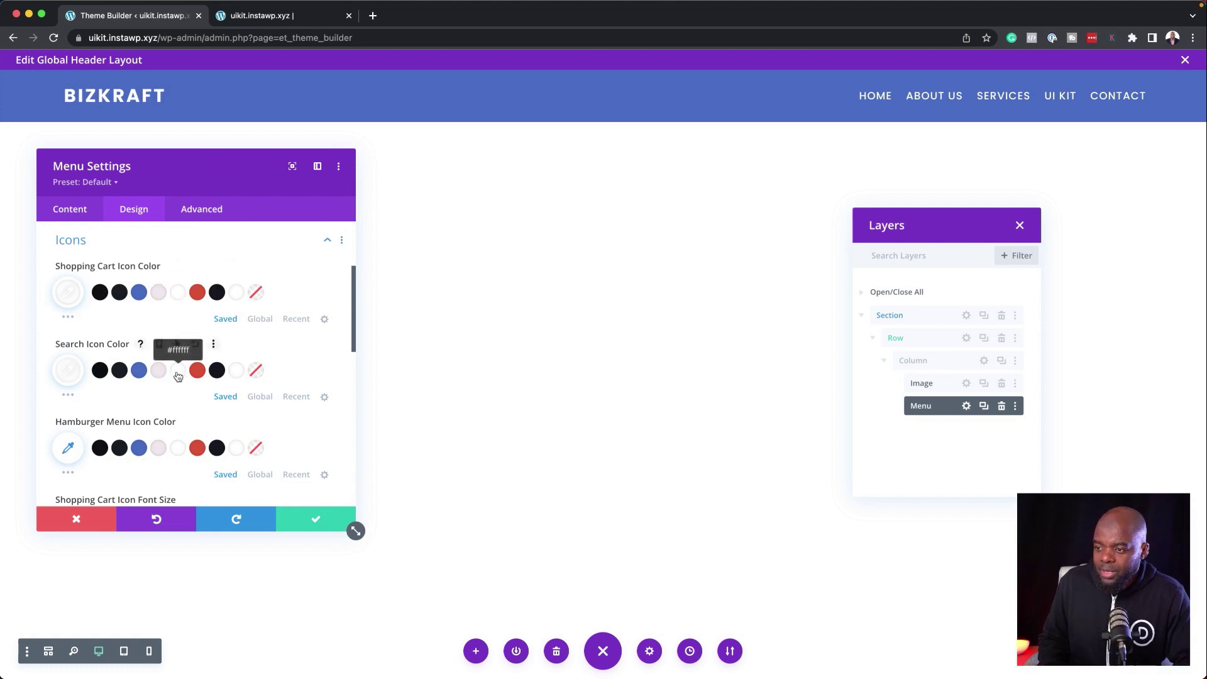
{"action": "left_click", "coordinate": [178, 449]}
{"action": "left_click", "coordinate": [325, 524]}
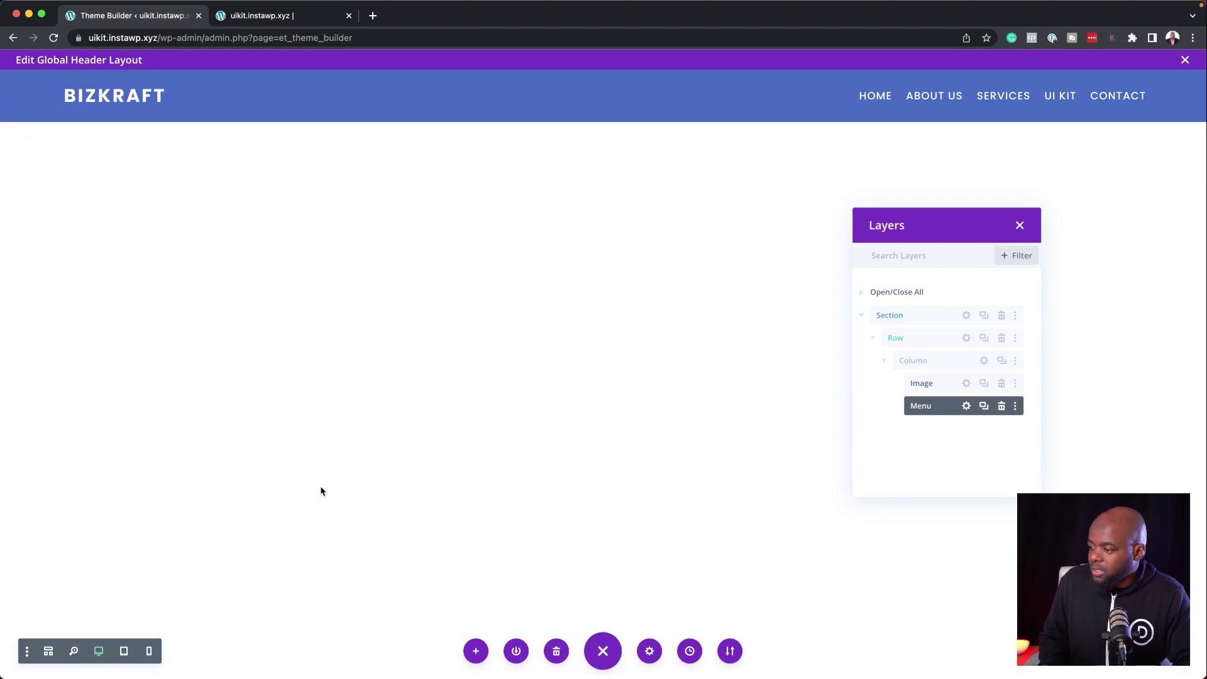
Close the layers list, leave the global header layout and save all Theme Builder changes.
{"action": "left_click", "coordinate": [1022, 227]}
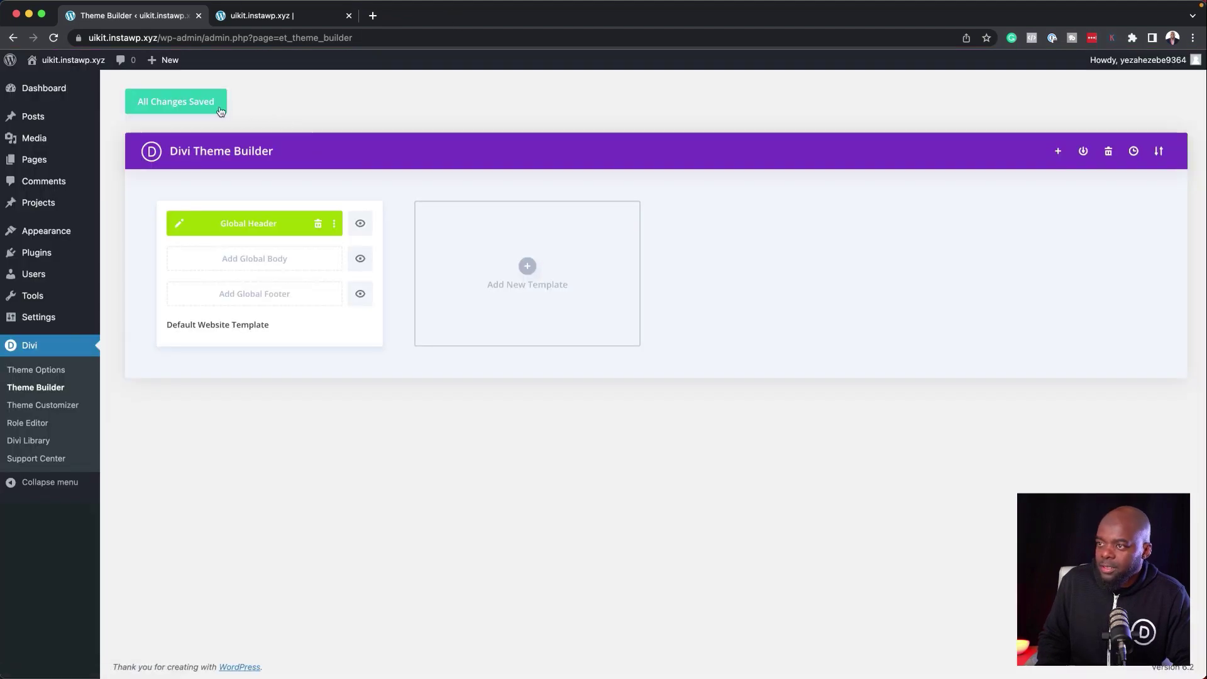
{"action": "left_click", "coordinate": [195, 107]}
{"action": "left_click", "coordinate": [194, 107]}
Reload the site's front page and check the header at phone browser width, then restore the wide browser window.
{"action": "left_click", "coordinate": [283, 16]}
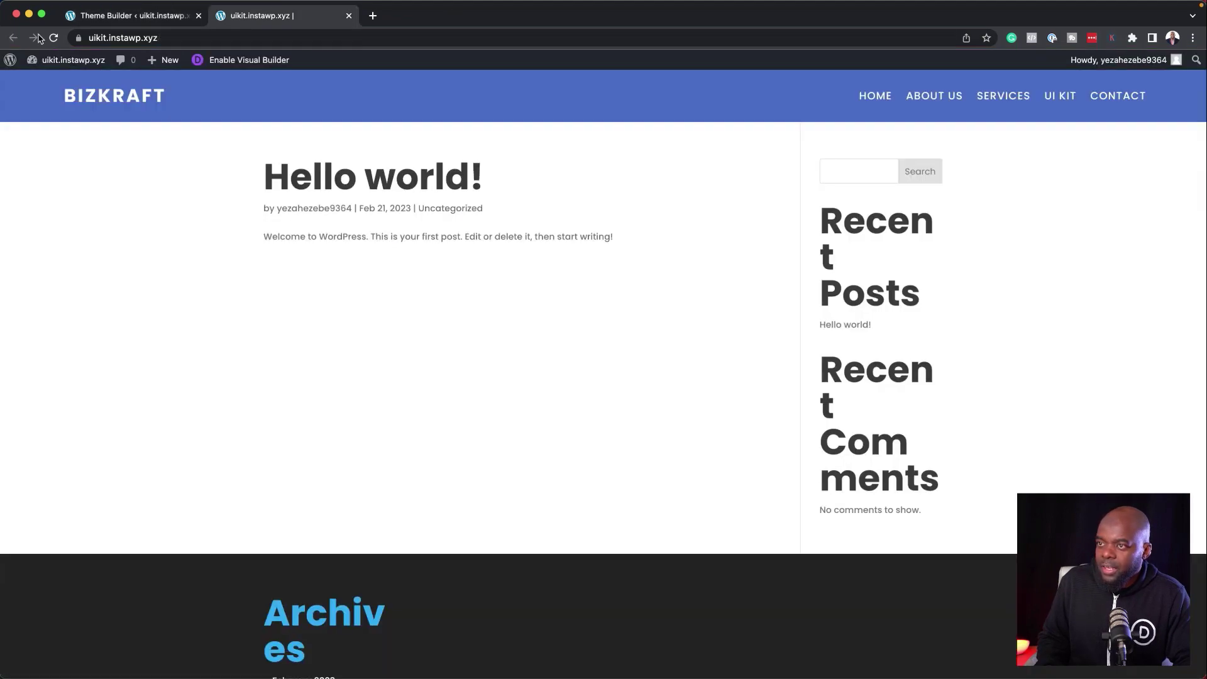
{"action": "left_click", "coordinate": [53, 37]}
{"action": "left_click_drag", "start_coordinate": [1204, 275], "coordinate": [277, 259]}
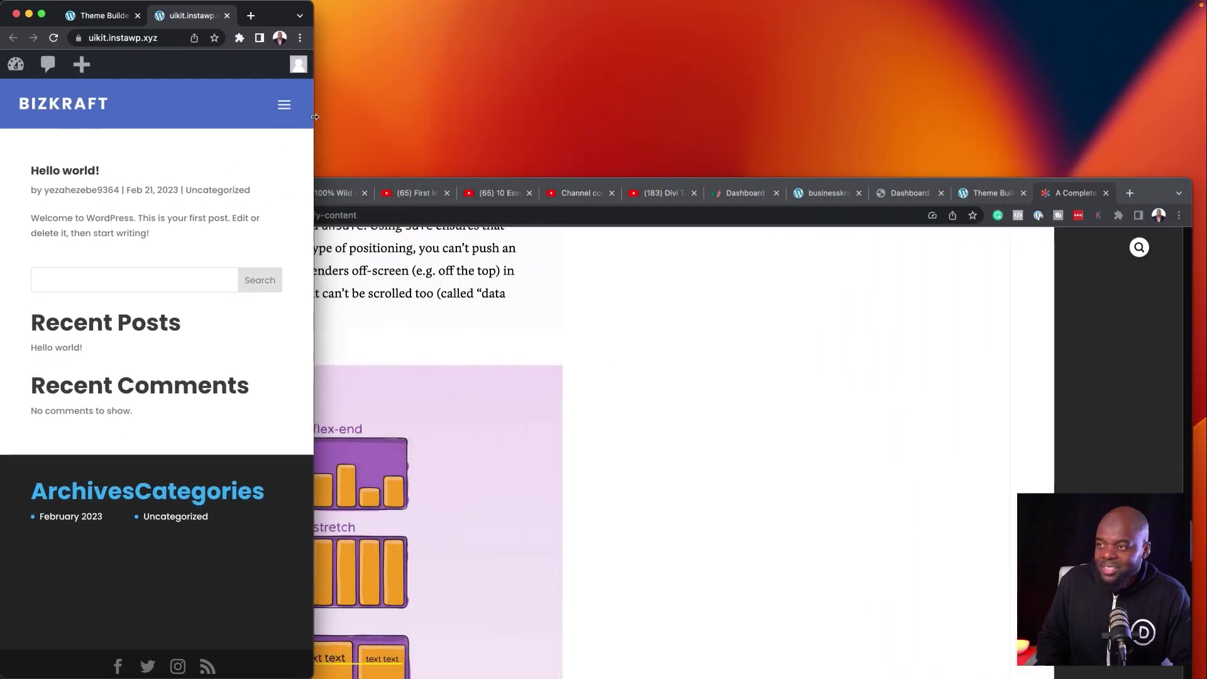
{"action": "left_click_drag", "start_coordinate": [317, 118], "coordinate": [1198, 135]}
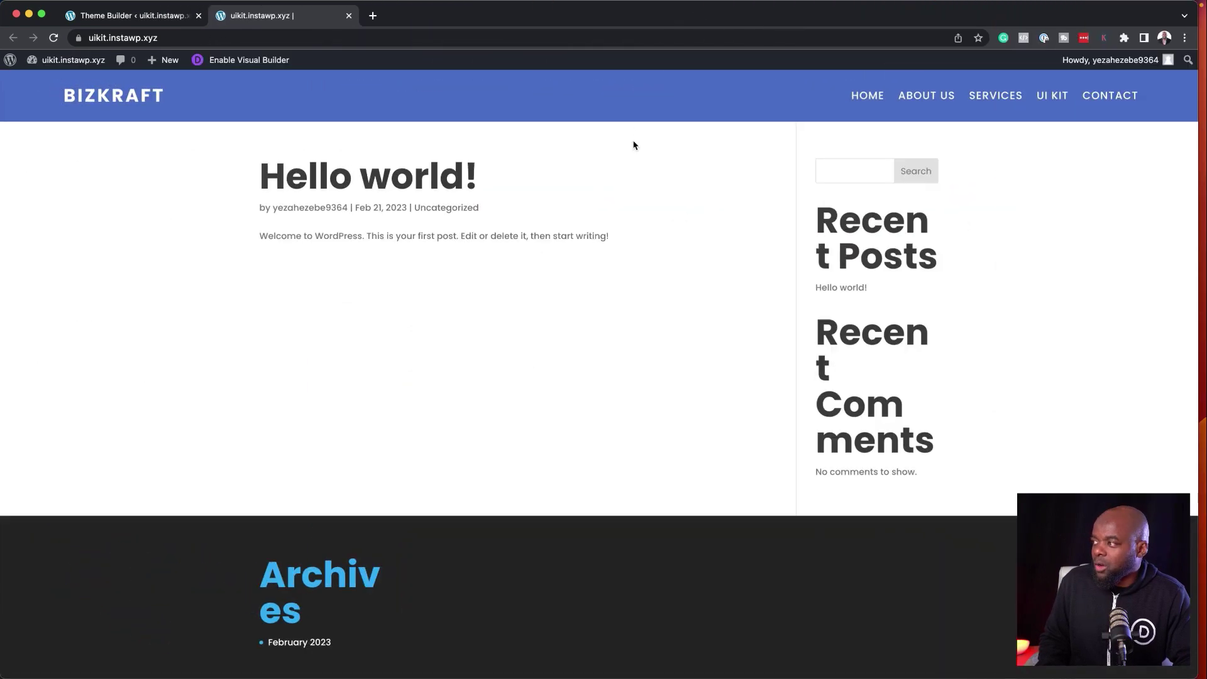